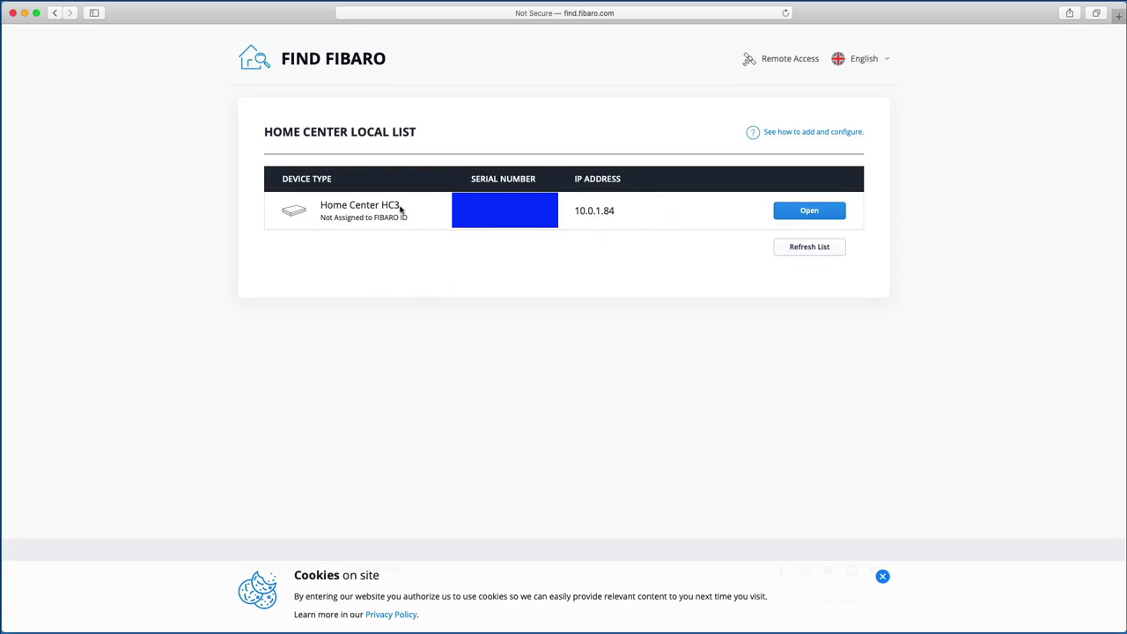
Step: Open the Home Center HC3 at 10.0.1.84 from Find FIBARO
click(818, 212)
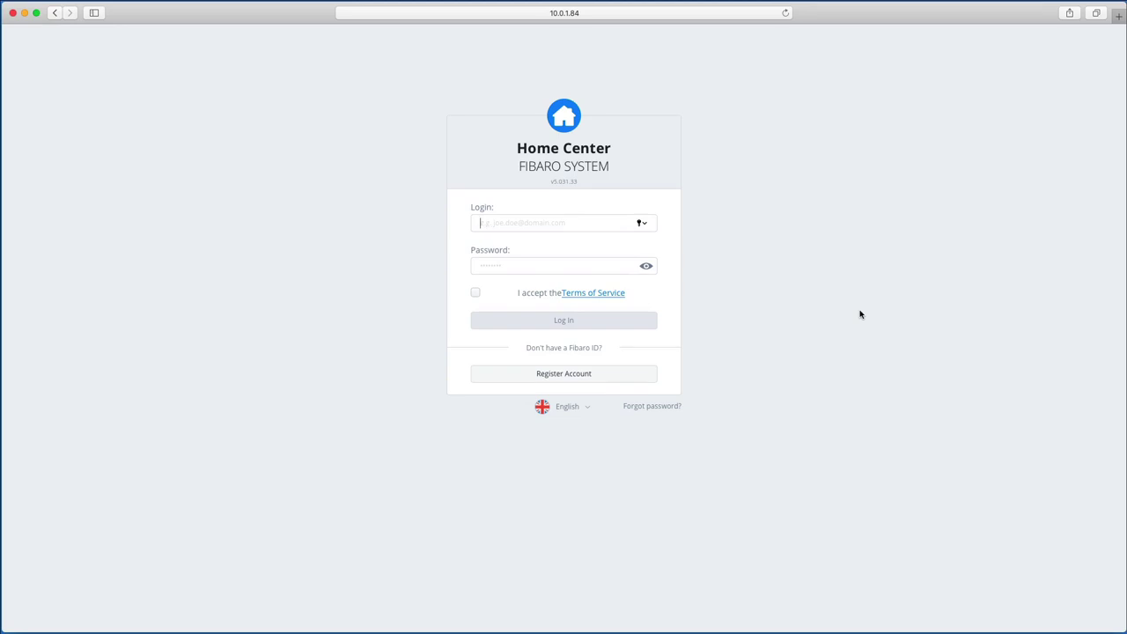
Step: Log in as admin with the account password, accepting the Terms of Service
text(admin)
key(Tab)
text(admin)
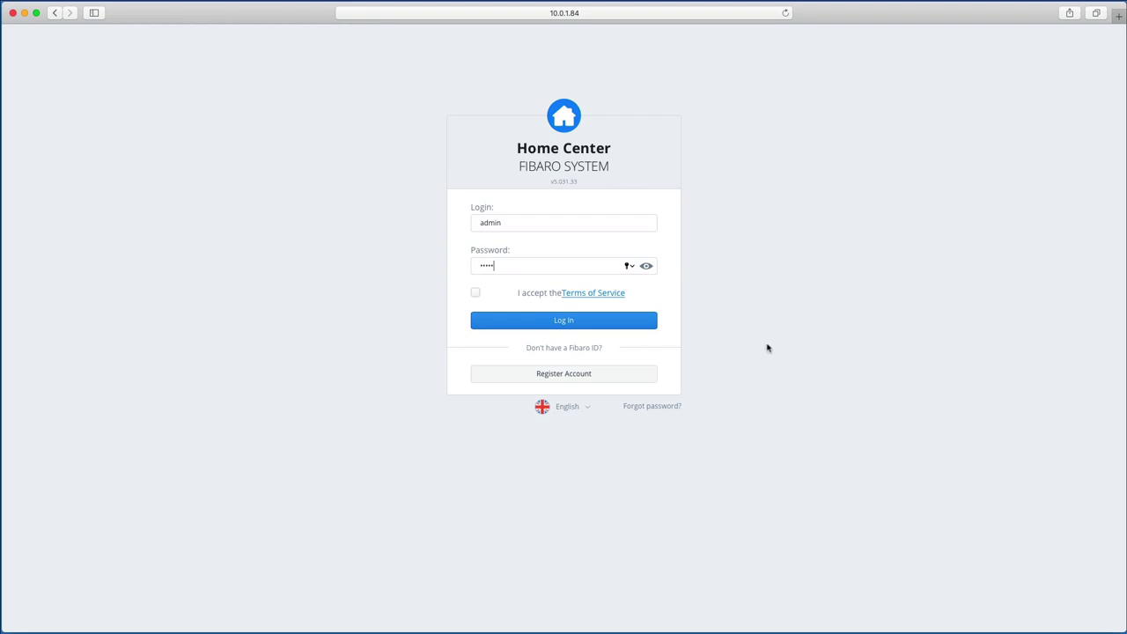
click(476, 294)
click(566, 322)
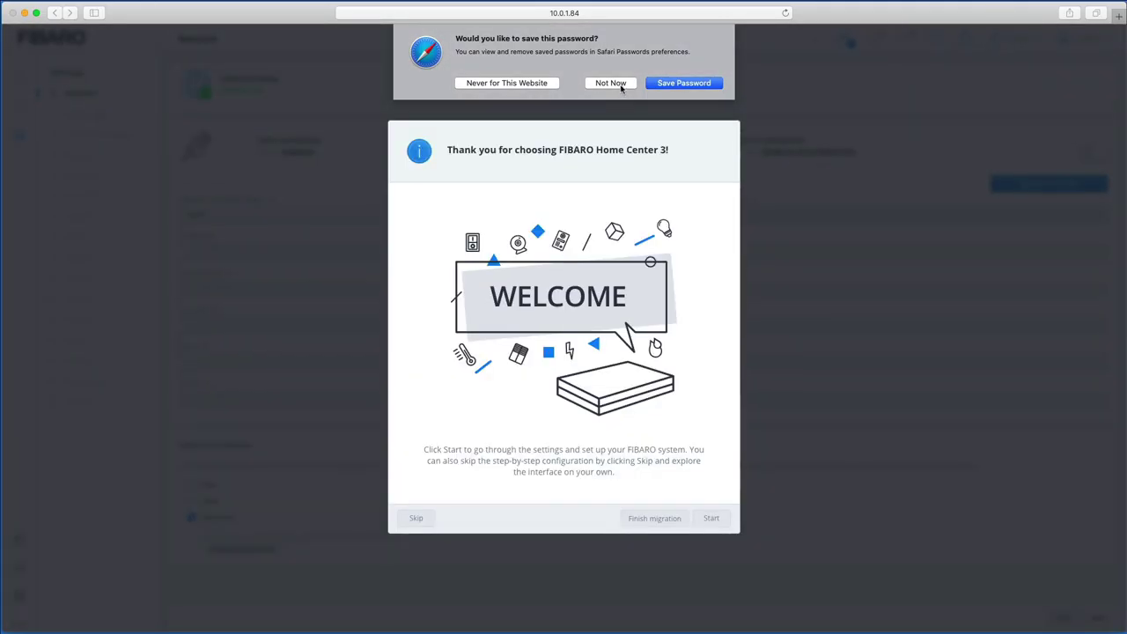
Step: Decline Safari's password saving and start the guided setup
click(612, 83)
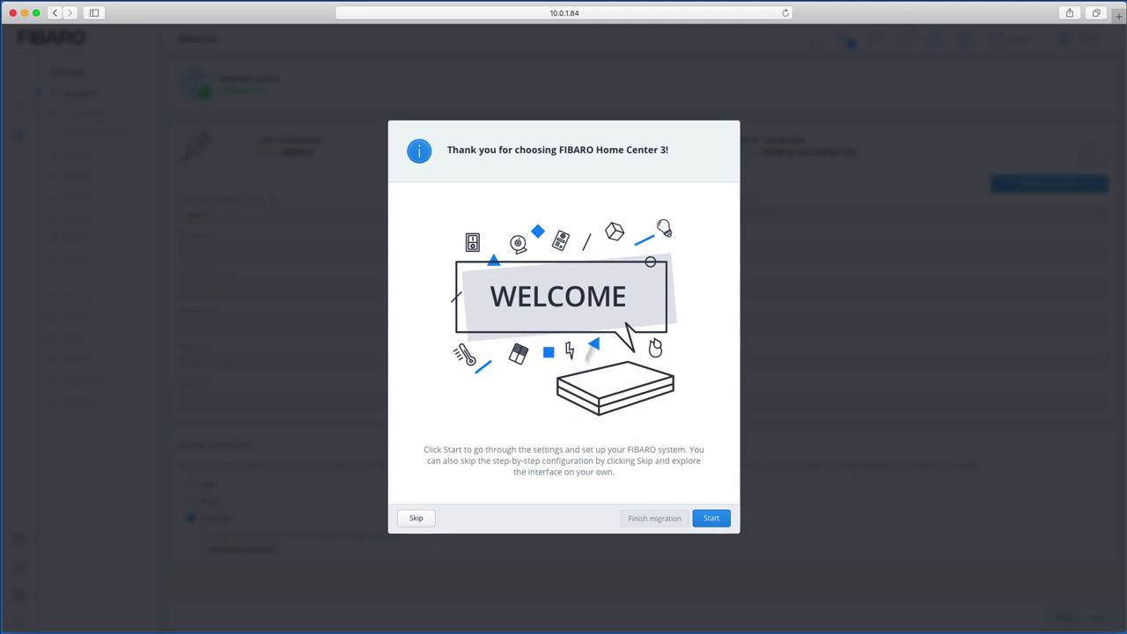
click(712, 520)
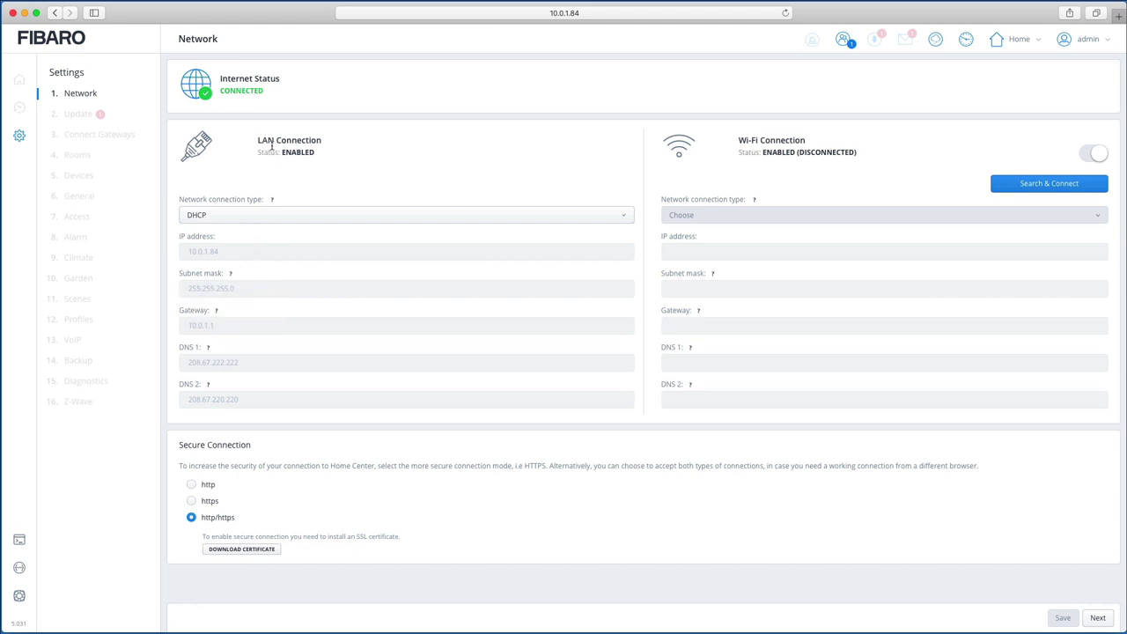
Step: Switch the LAN connection to Static IP 10.0.1.125 and save, confirming the replacement
click(238, 216)
click(210, 250)
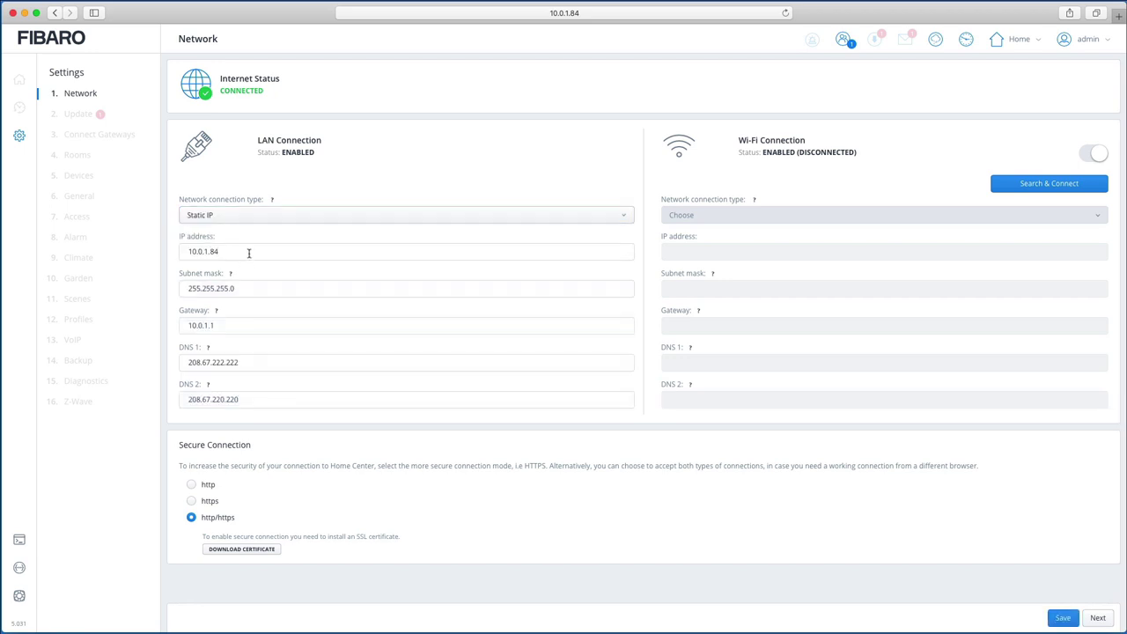
click(248, 253)
key(BackSpace)
key(BackSpace)
text(12)
click(1062, 616)
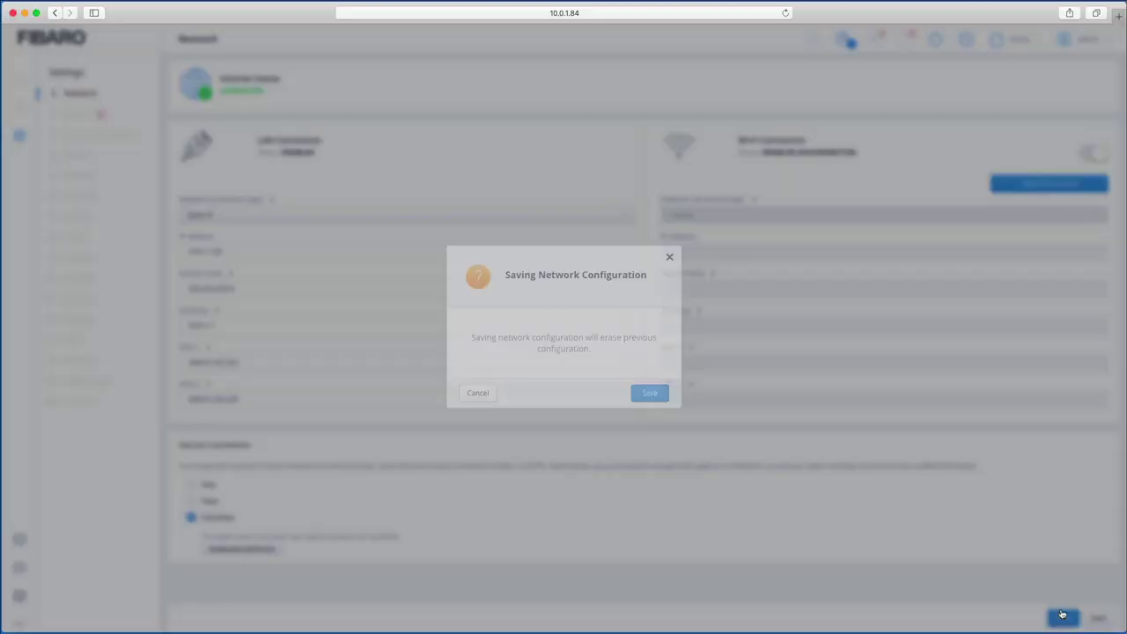
click(661, 393)
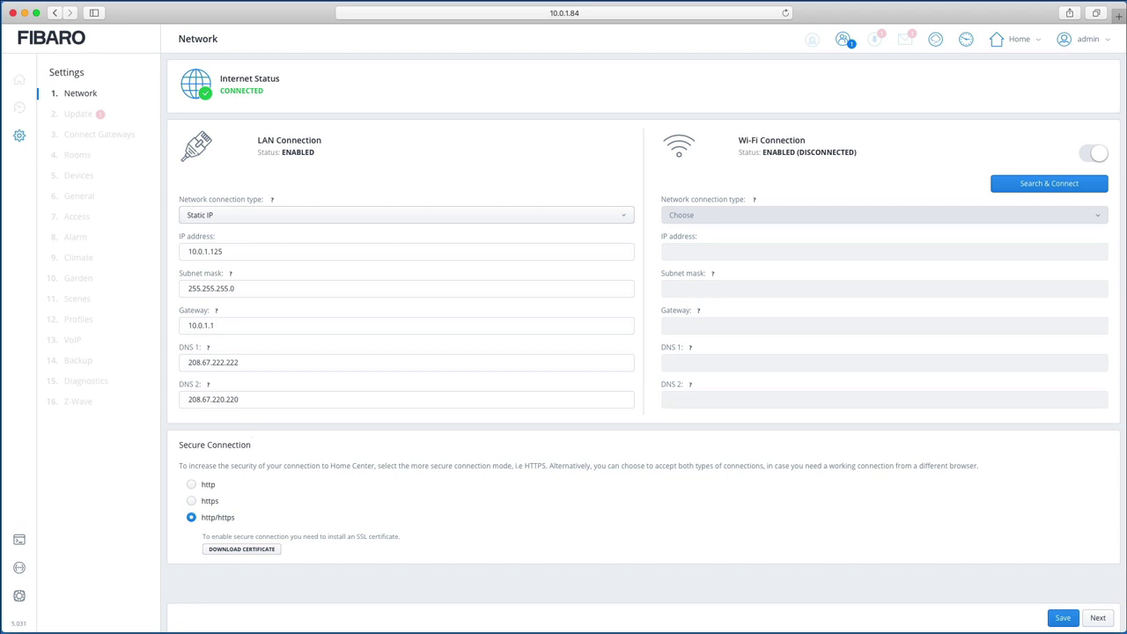
Step: Load the controller at its new address 10.0.1.125 in Safari
click(591, 15)
key(BackSpace)
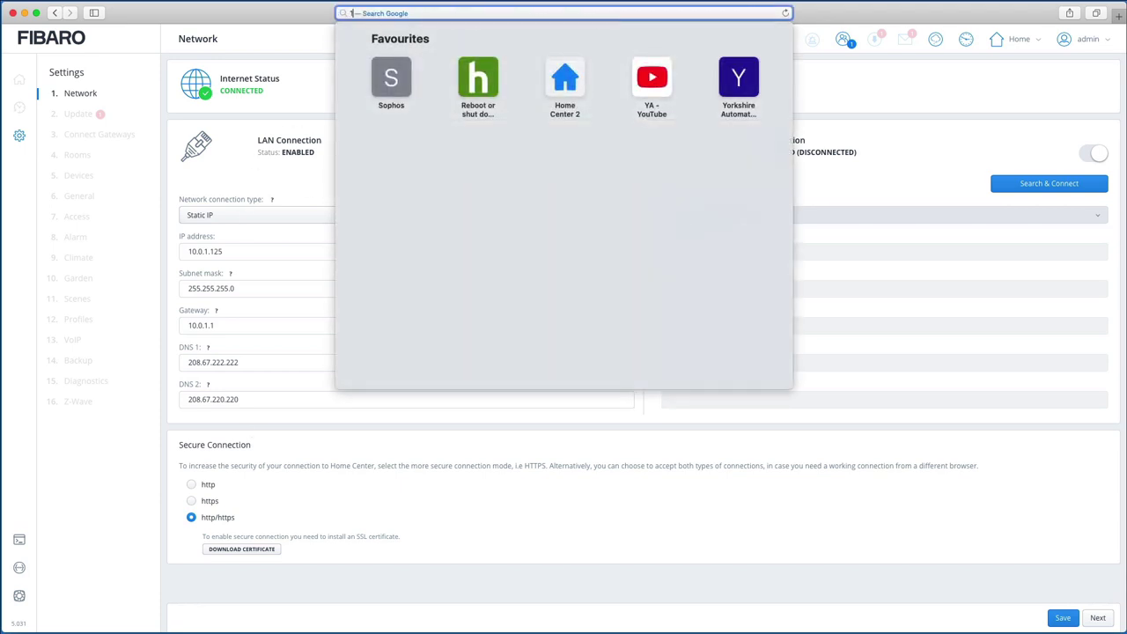
text(10.0.1.)
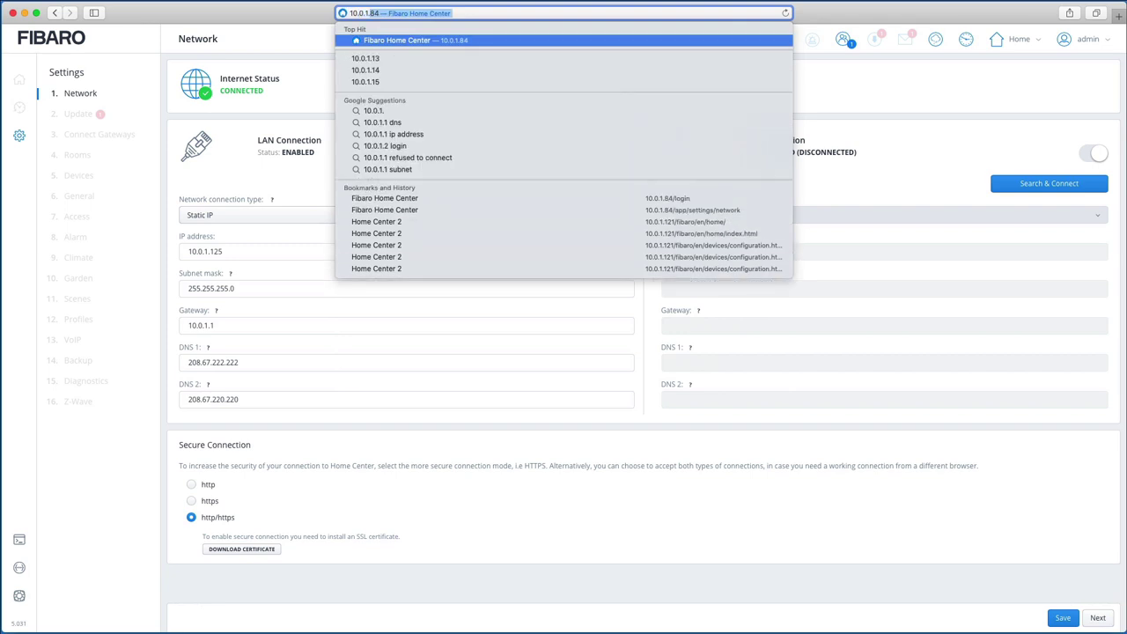
text(125)
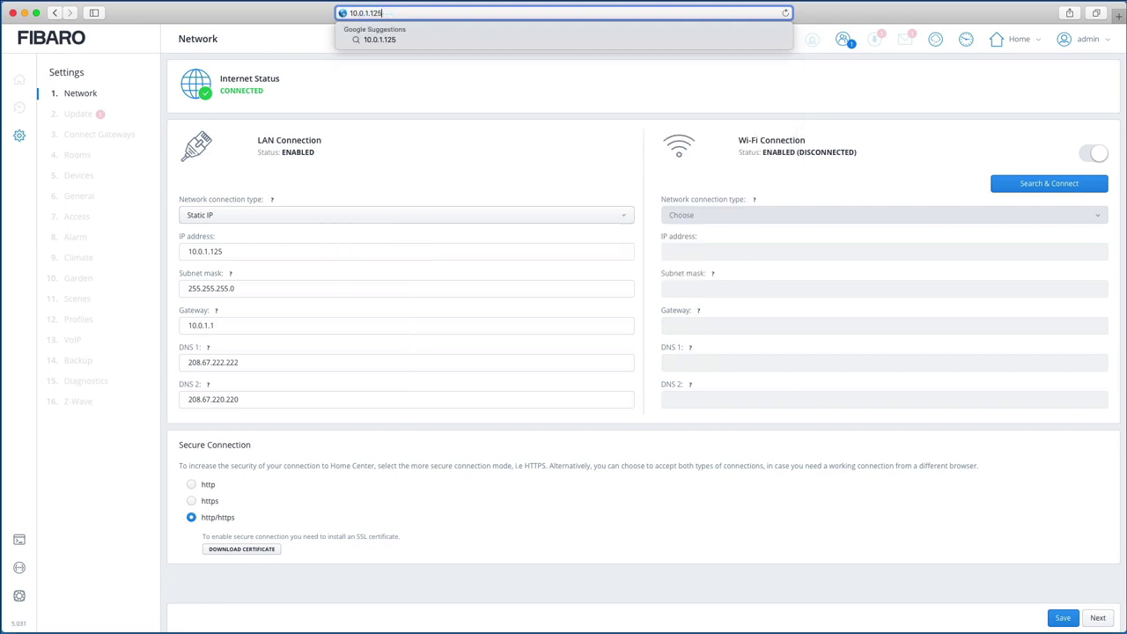
key(Return)
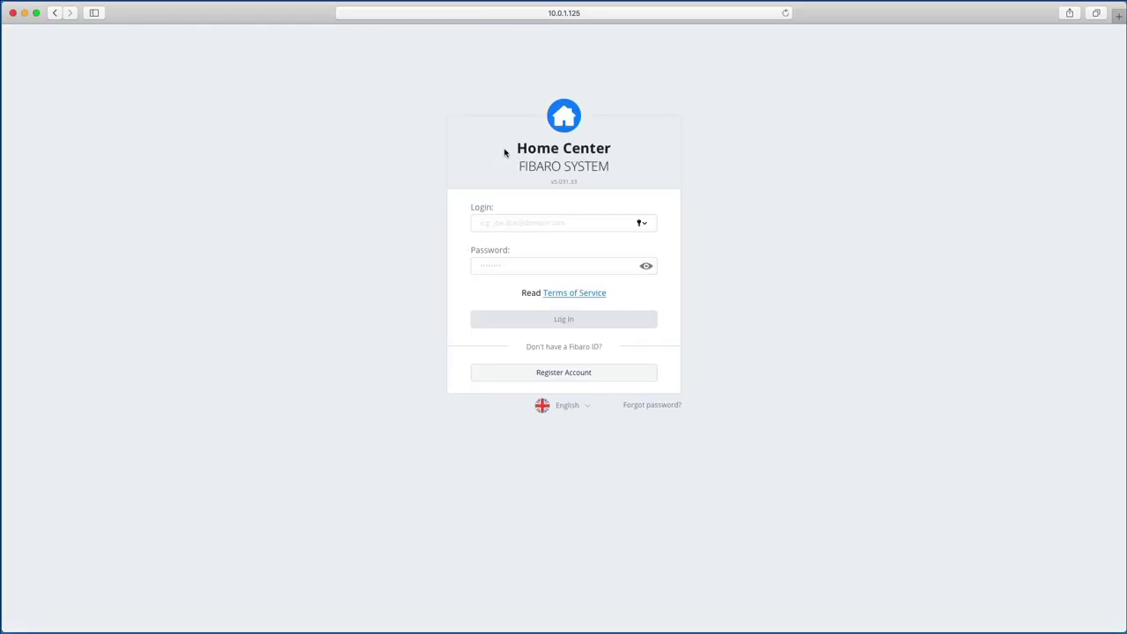
Step: Log in again as admin, decline password saving, and restart the guided setup
text(admin)
key(Tab)
text(admin)
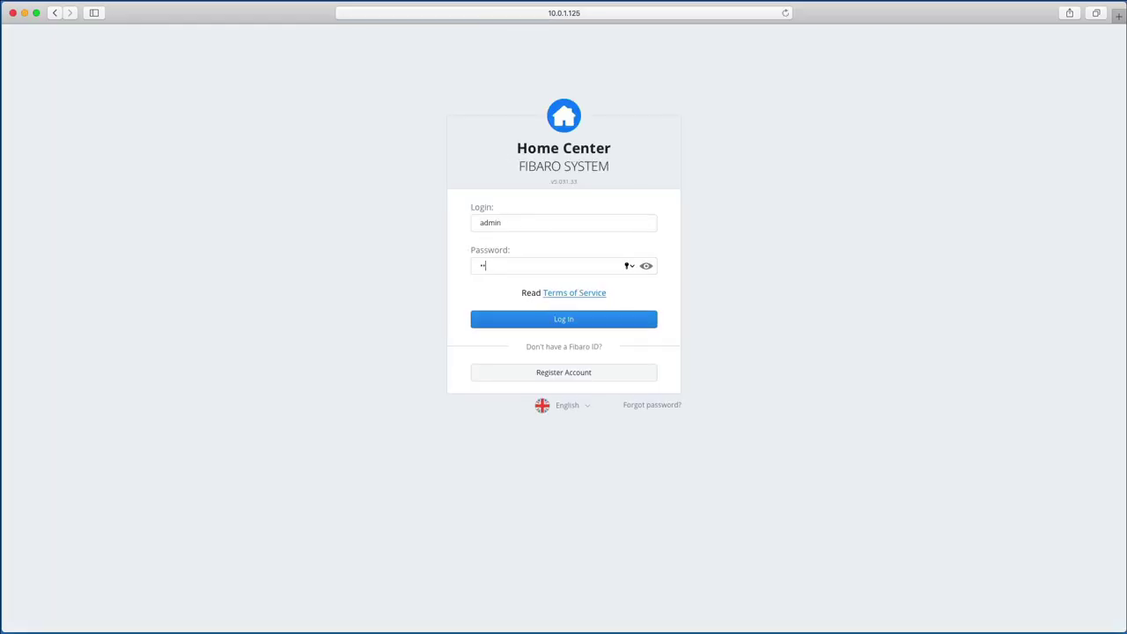
key(Return)
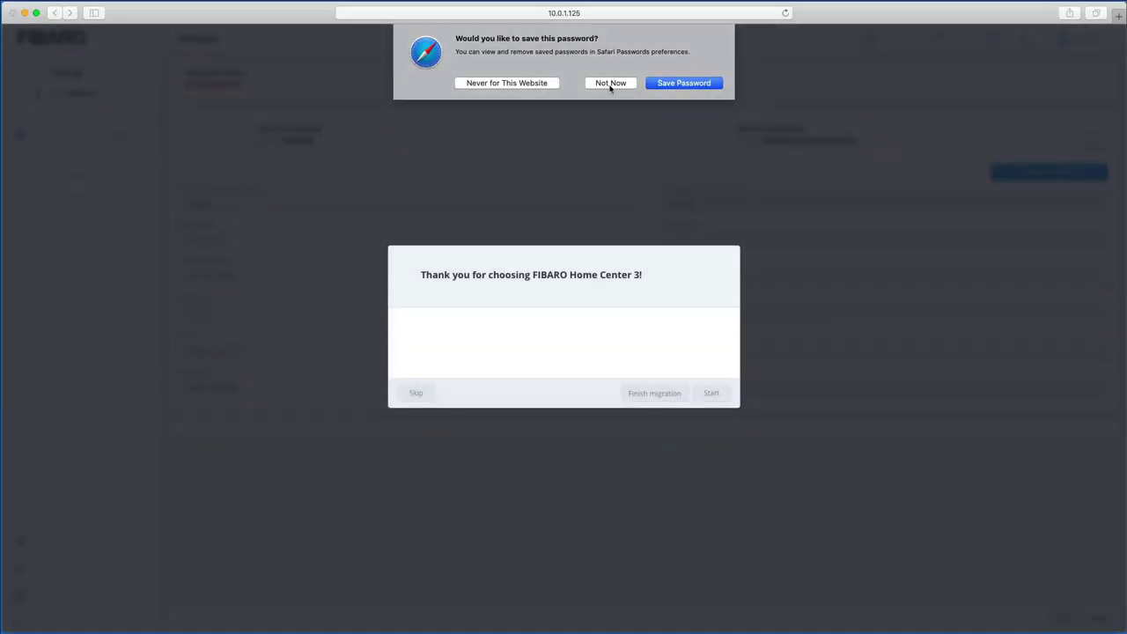
click(610, 83)
click(712, 520)
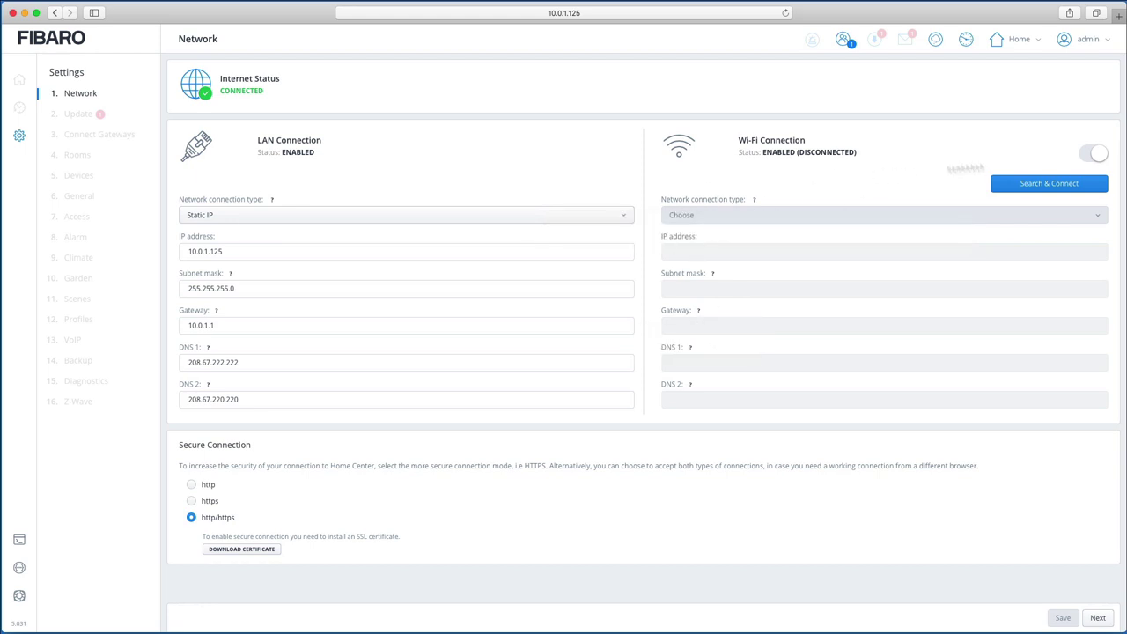
click(1050, 183)
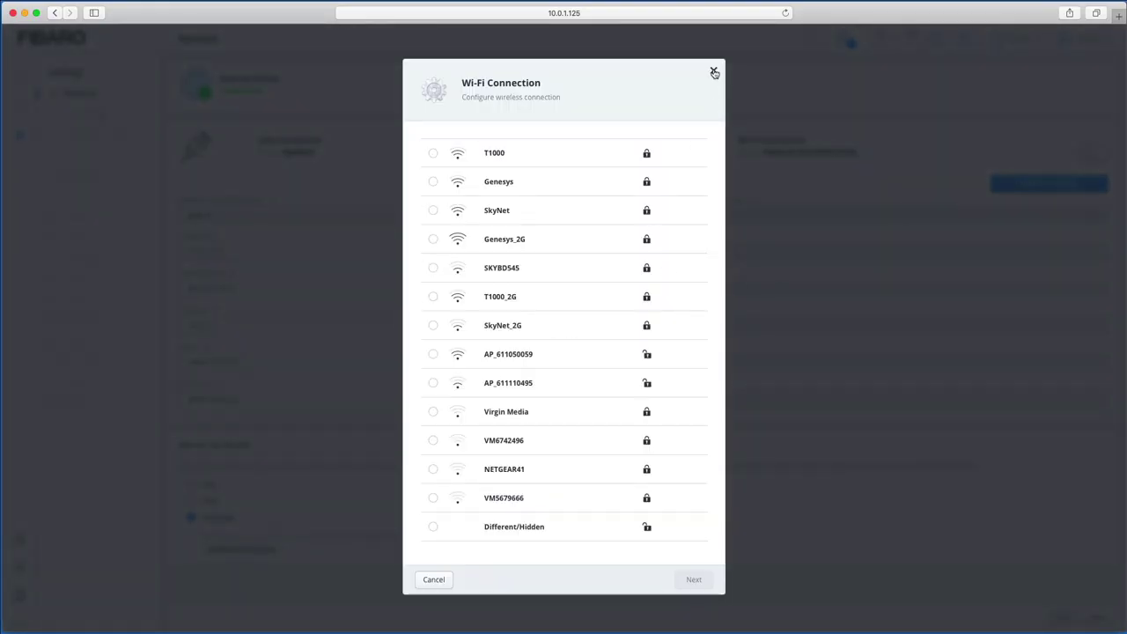
click(714, 72)
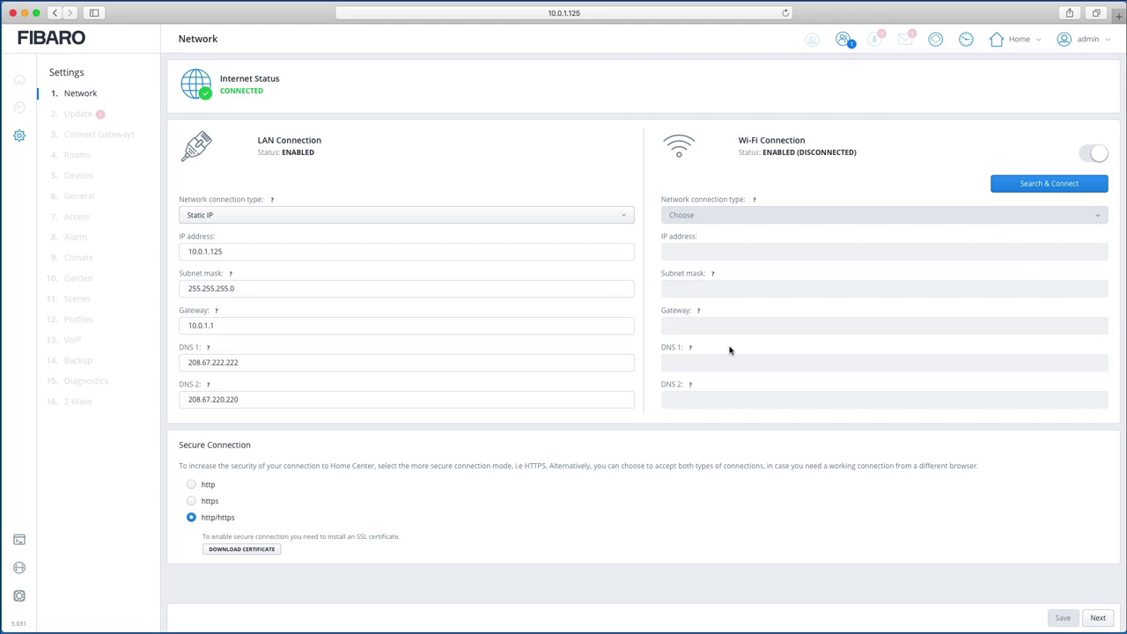
Step: Start then cancel the 5.040.37 update download, and advance past device updates
click(1098, 619)
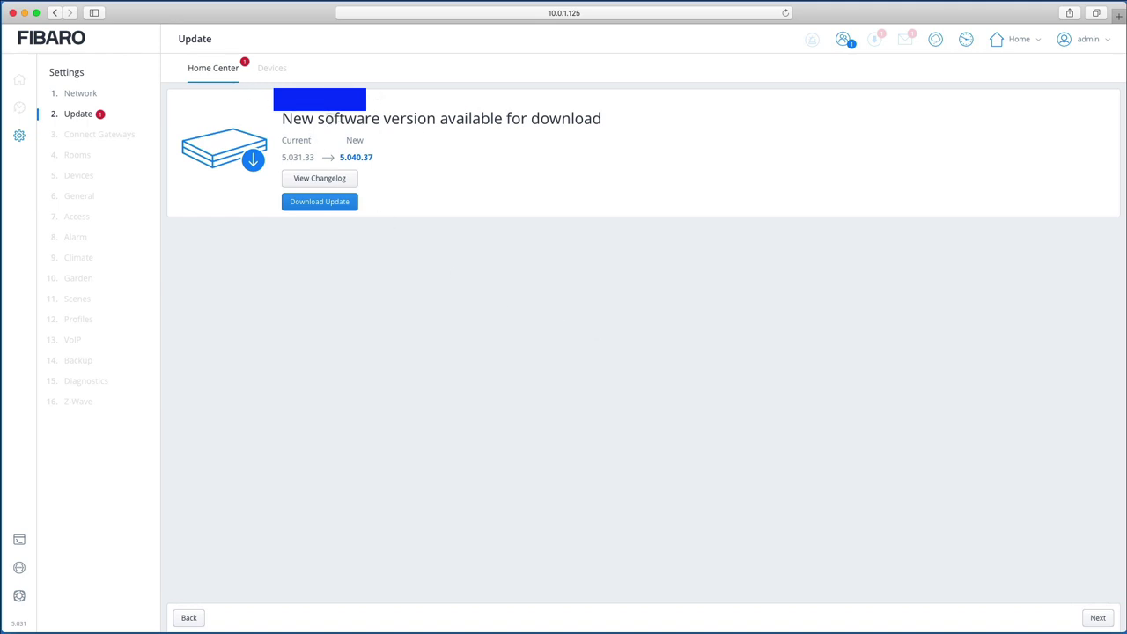
click(322, 207)
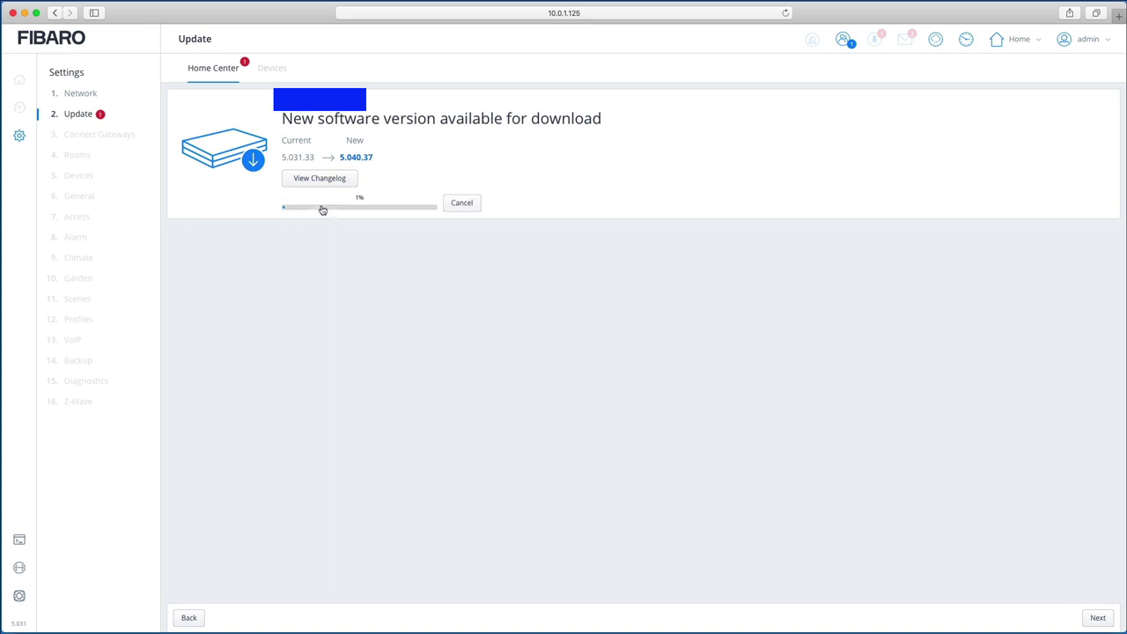
click(463, 203)
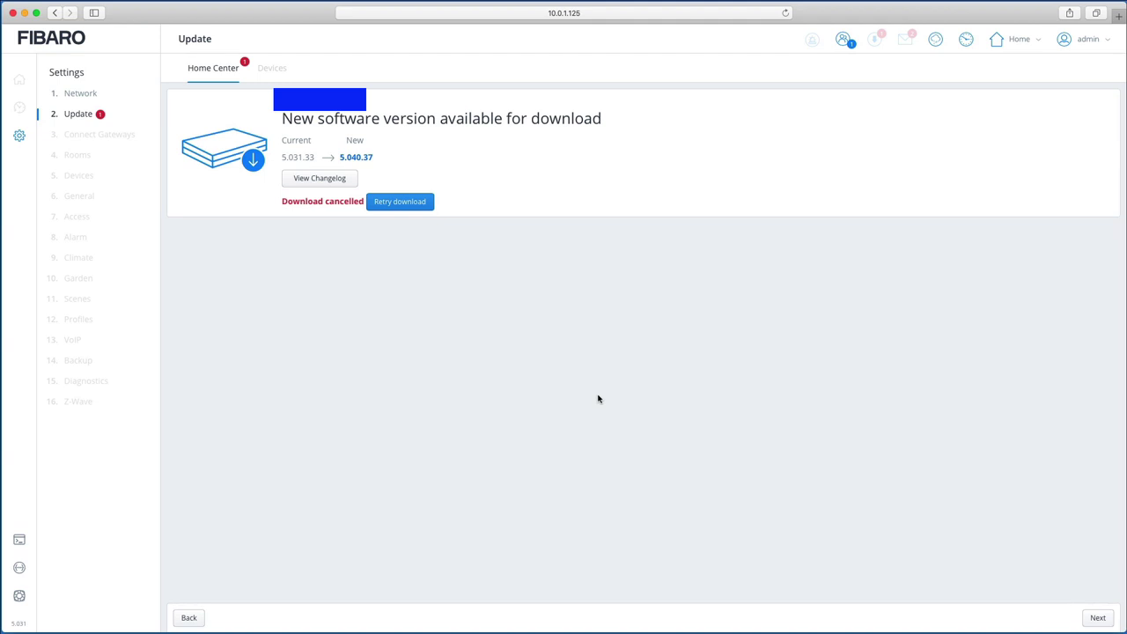
click(1097, 618)
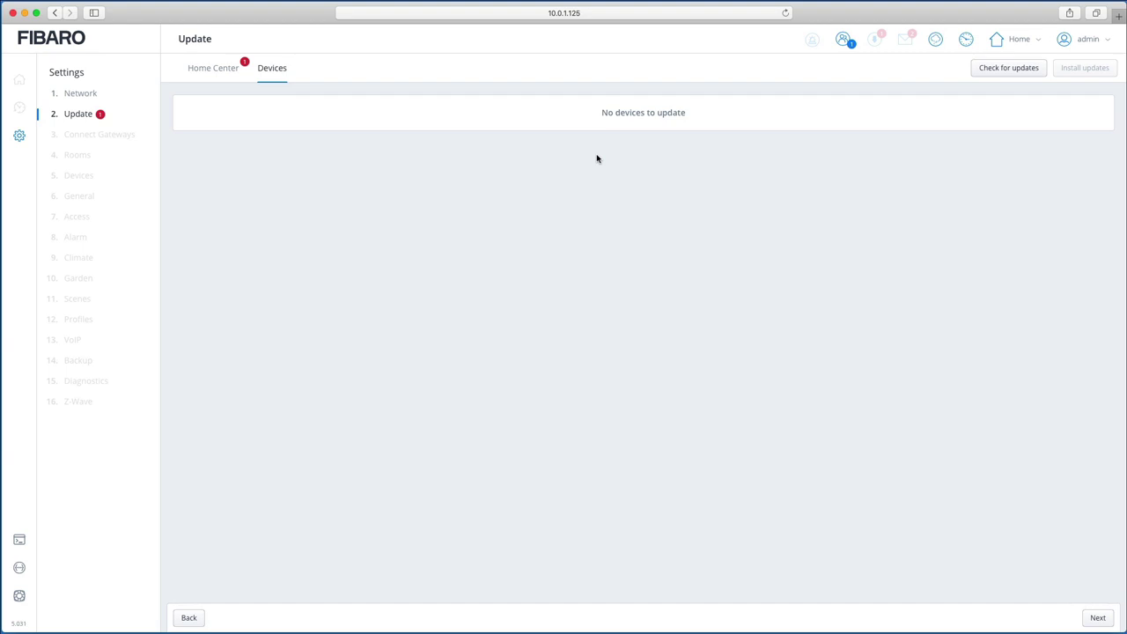
click(1099, 619)
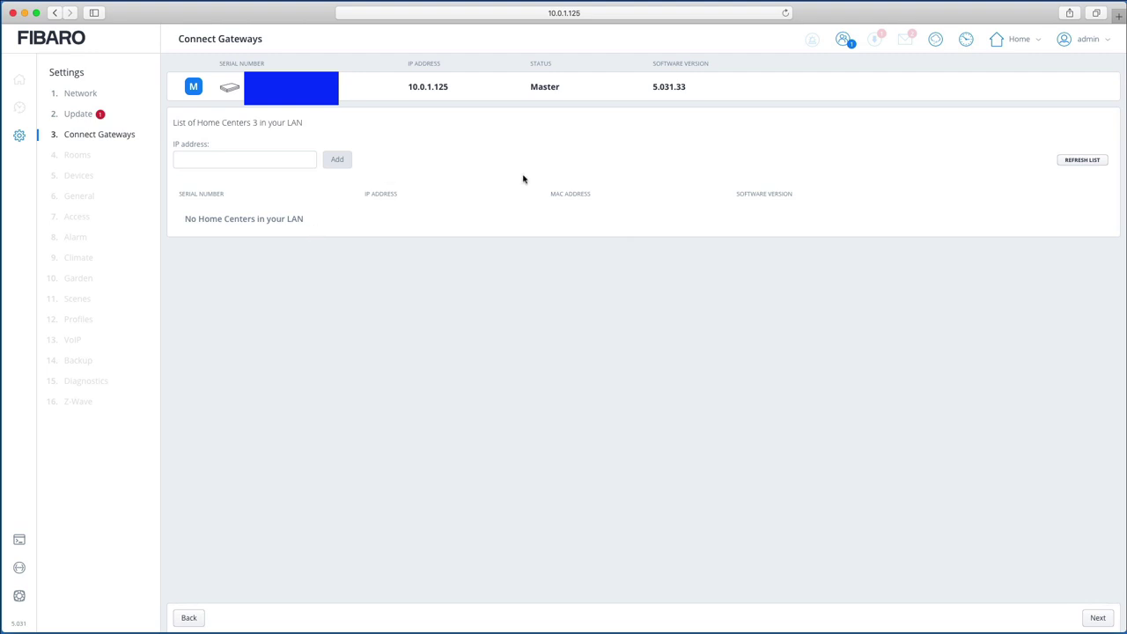
Step: Advance from Connect Gateways to the Rooms step
click(1098, 621)
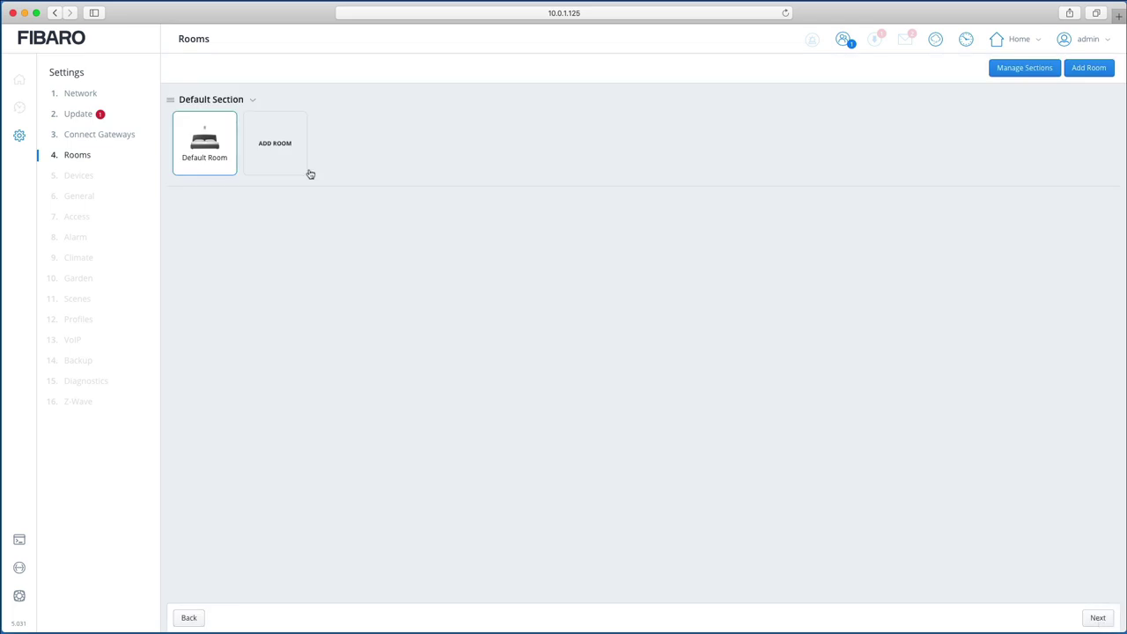
mouse_move(219, 130)
Step: Add 'Ground Floor' and 'First Floor' sections in Manage Sections
click(1025, 70)
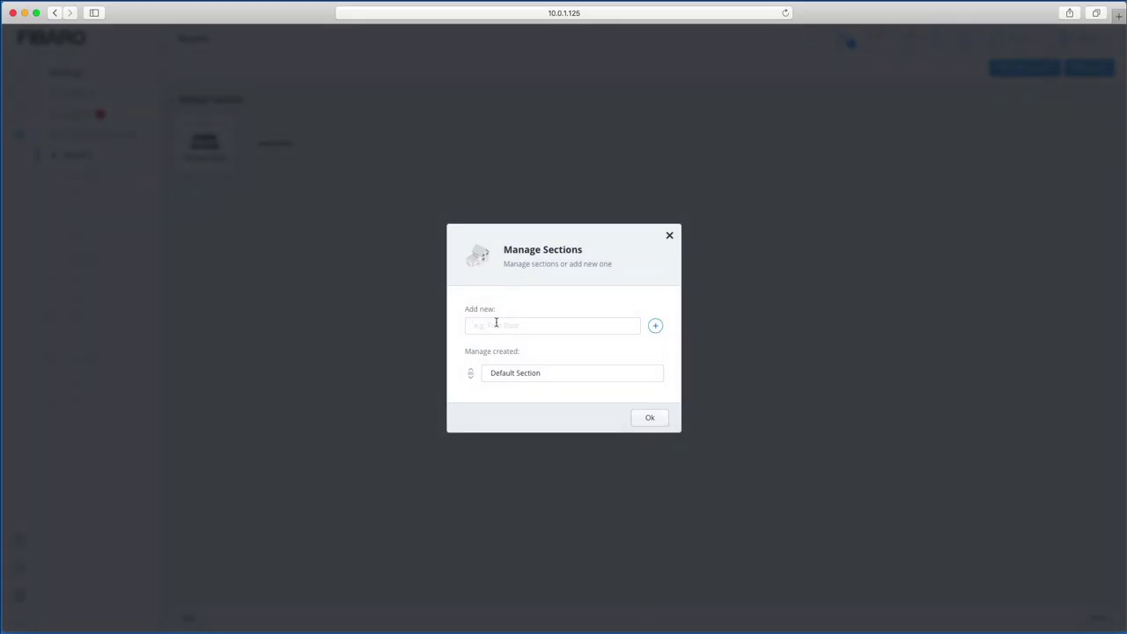
text(Ground Floor)
click(655, 326)
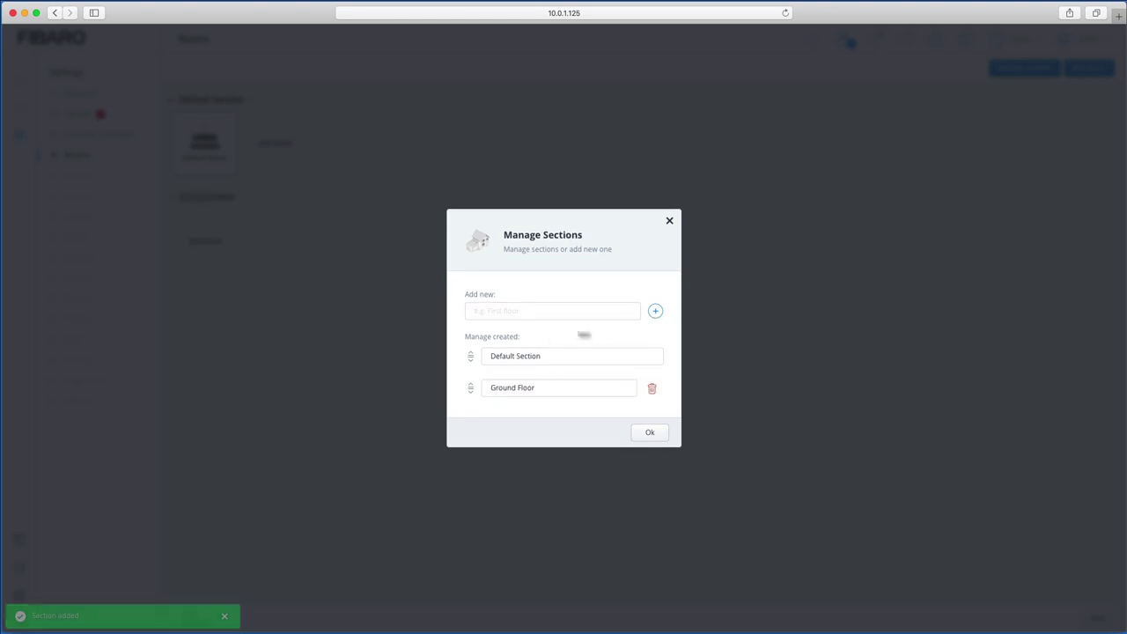
text(F)
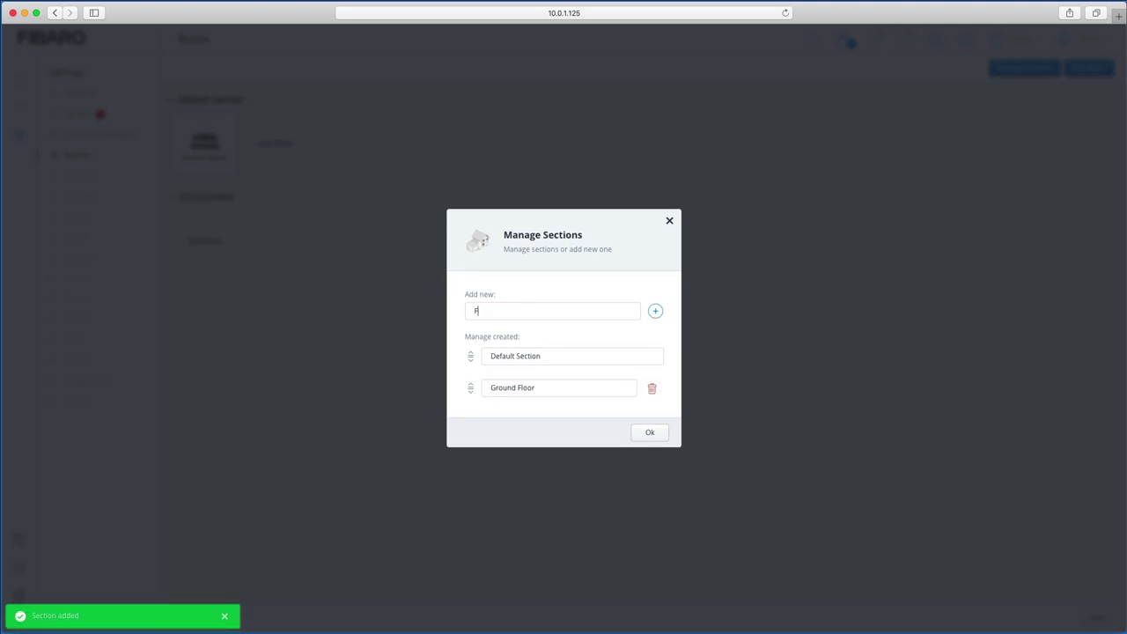
text(irst Floor)
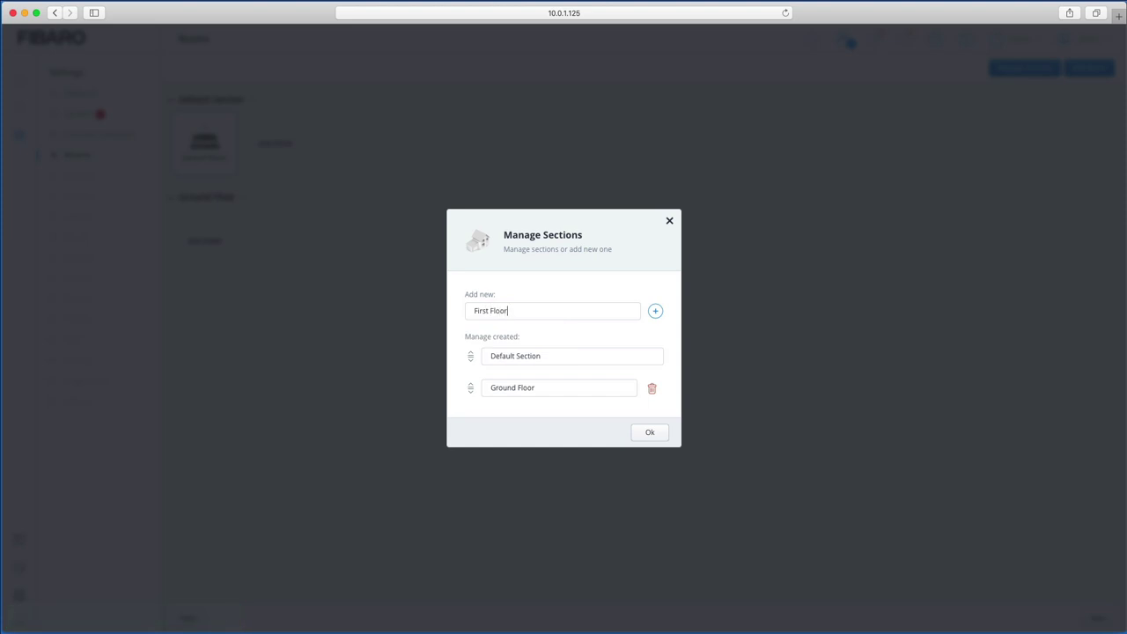
click(656, 311)
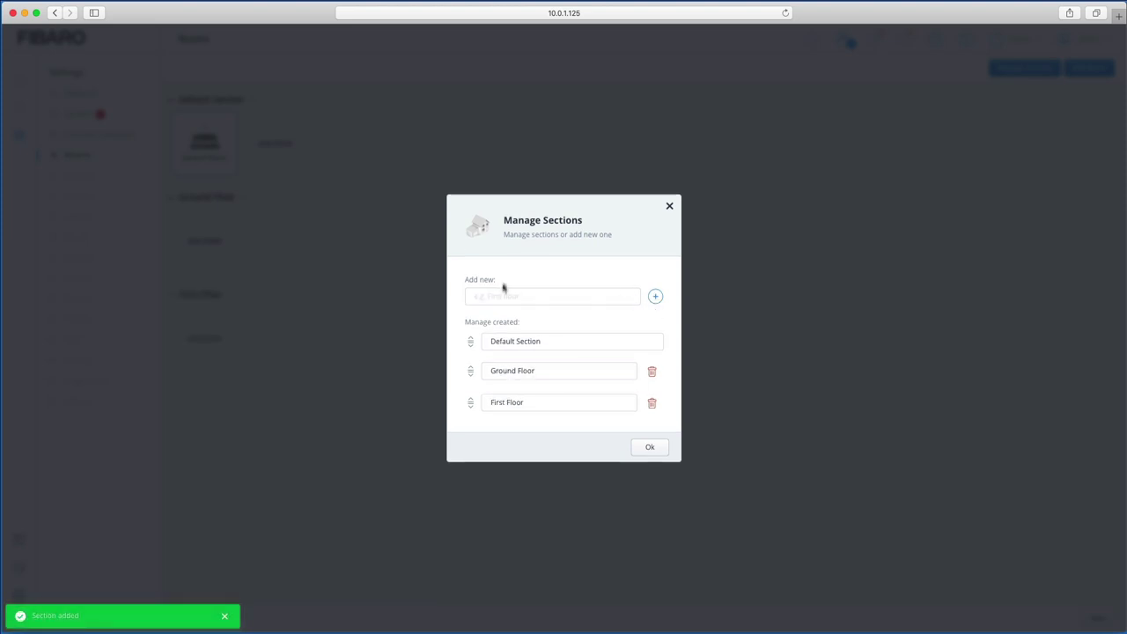
click(650, 447)
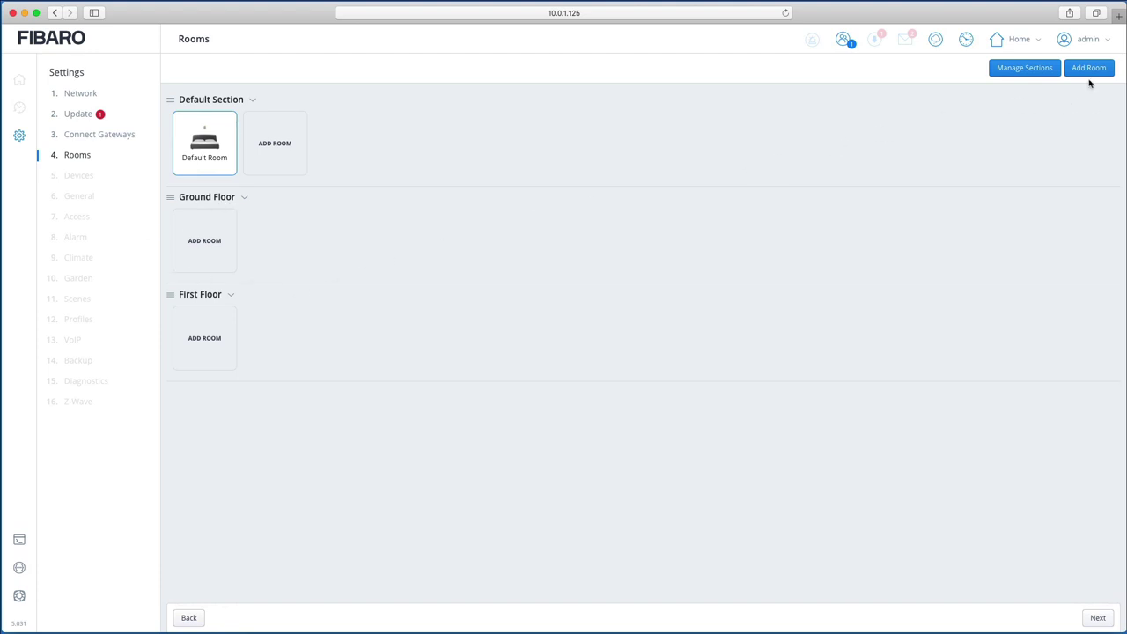
Step: Create 'Front Room' with Family Room category, First Floor section and red sofa icon
click(1090, 69)
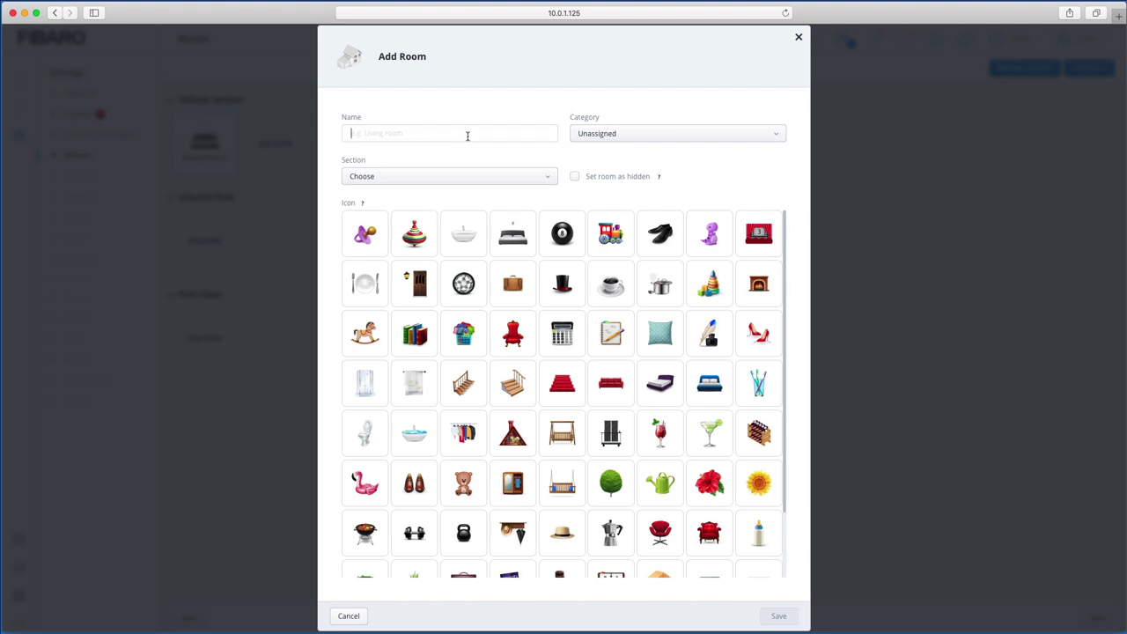
text(Front Room)
click(675, 135)
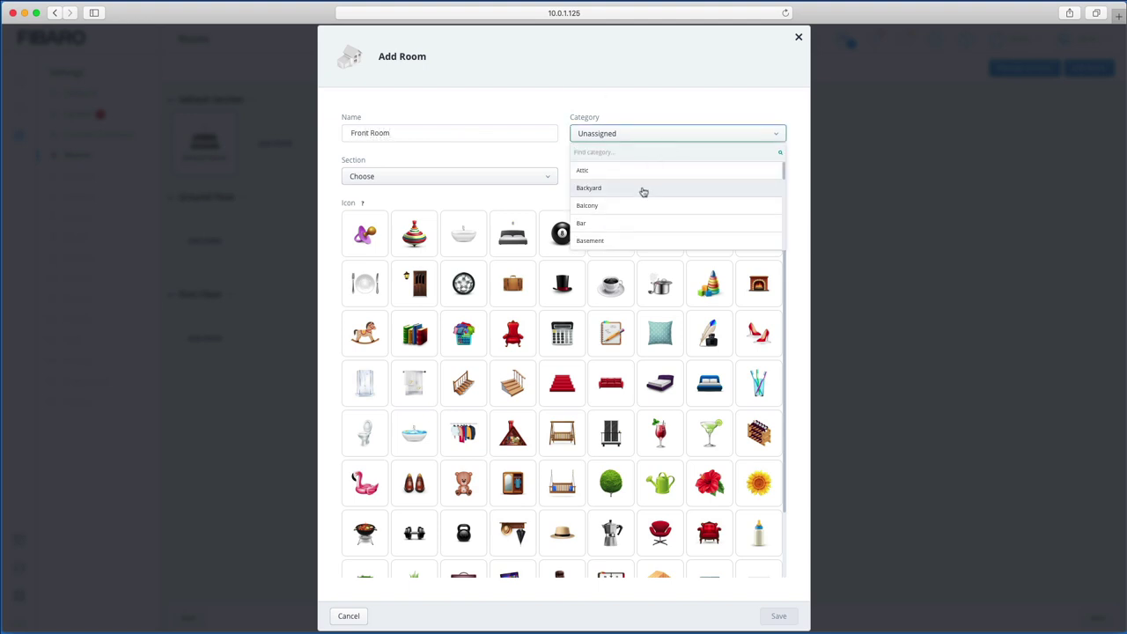
scroll(643, 192, down, 5)
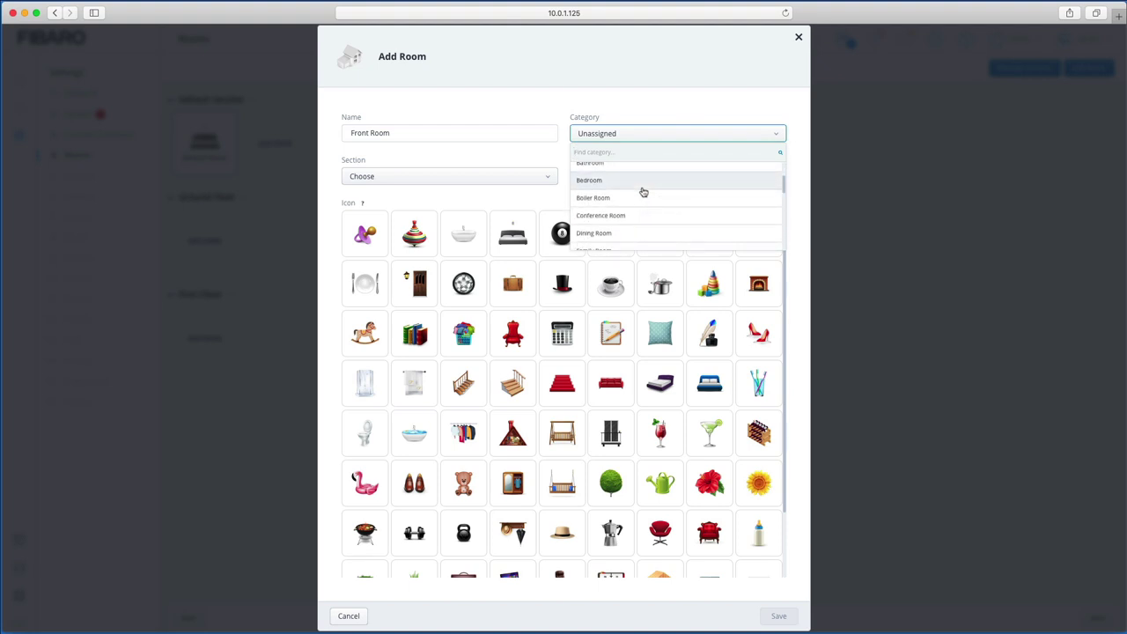
scroll(643, 192, down, 4)
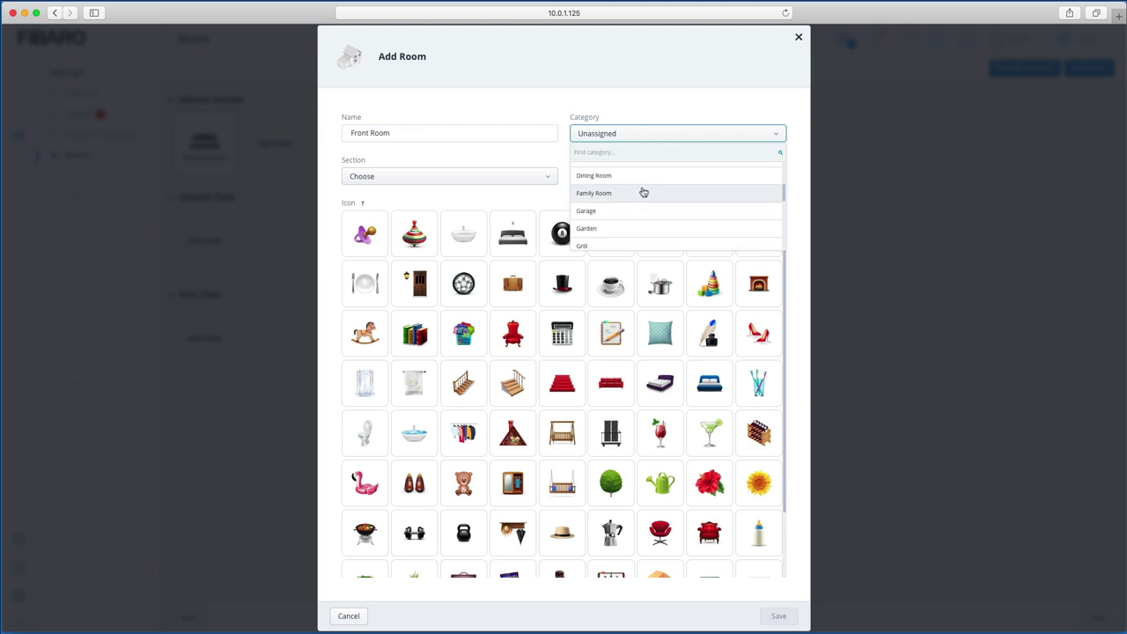
click(607, 192)
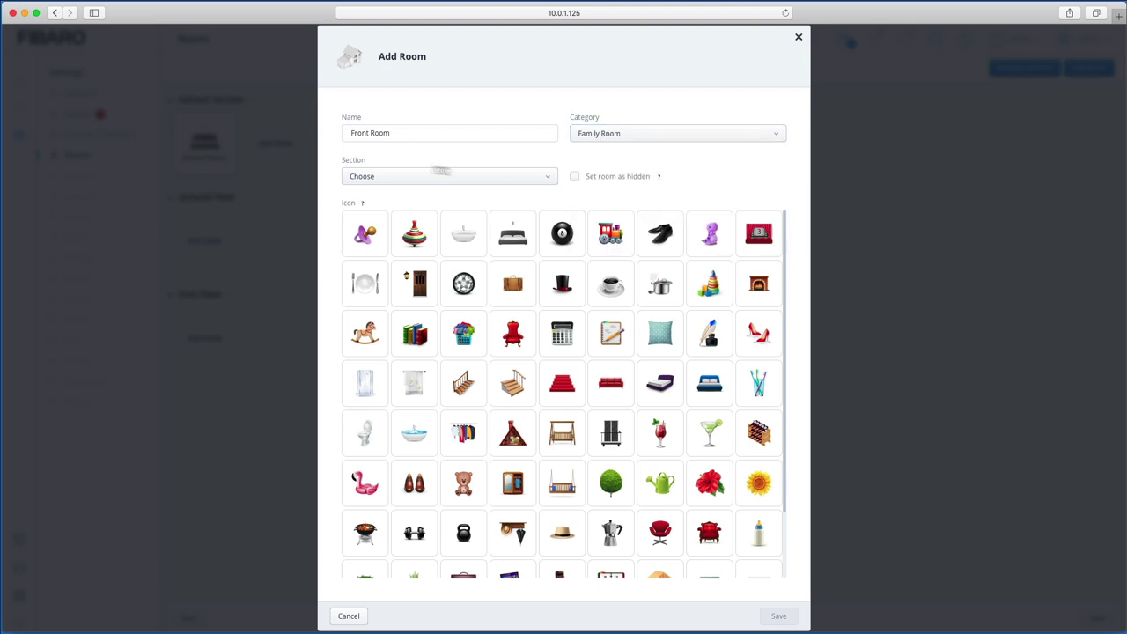
click(414, 183)
click(376, 217)
scroll(480, 374, down, 2)
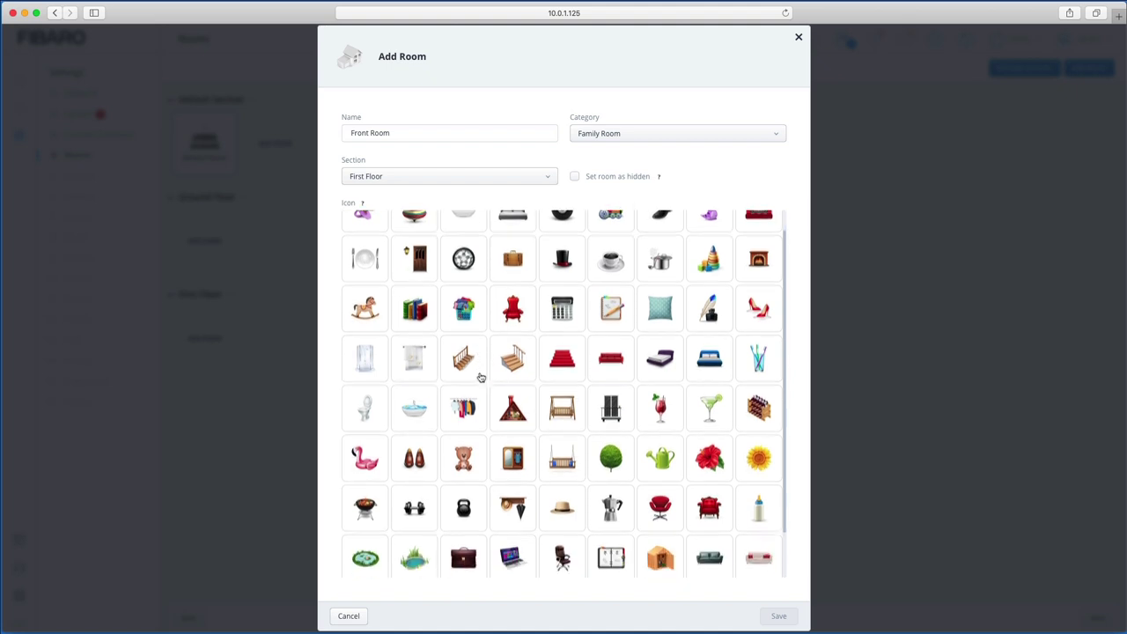
click(606, 358)
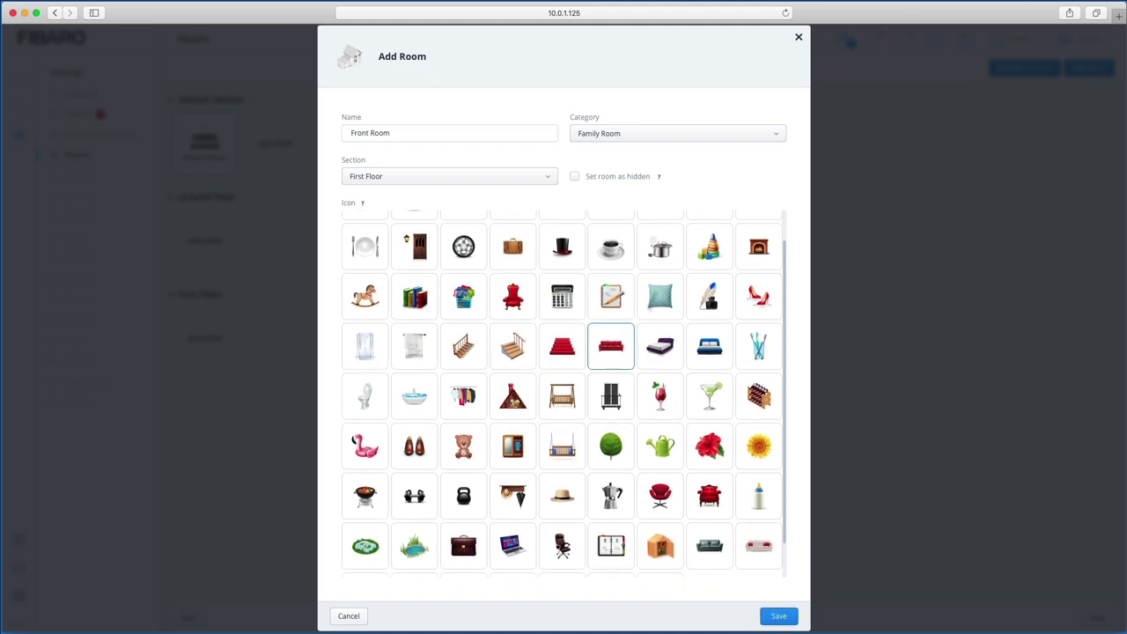
click(774, 618)
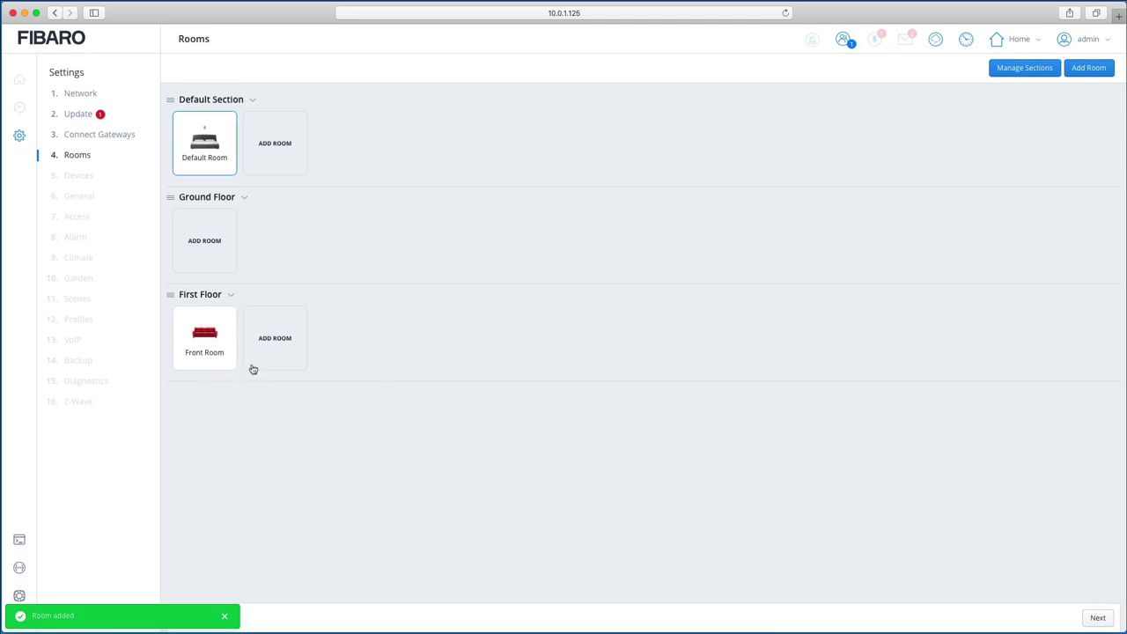
Step: Drag the Front Room tile from First Floor into the Ground Floor section
mouse_move(216, 348)
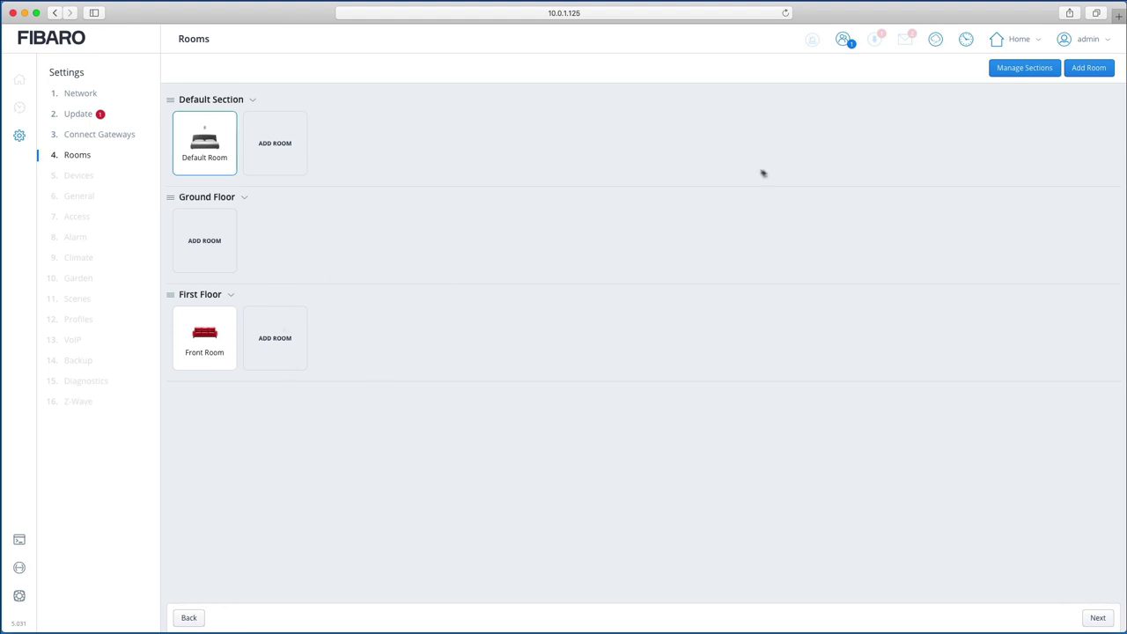
drag(208, 333, 205, 245)
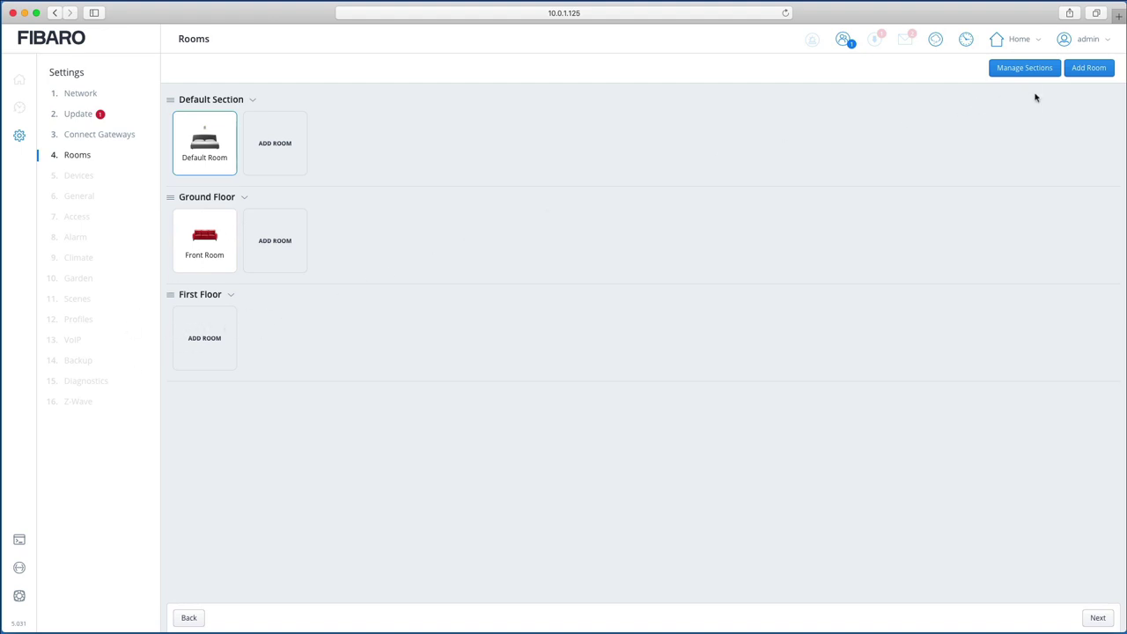
click(1091, 68)
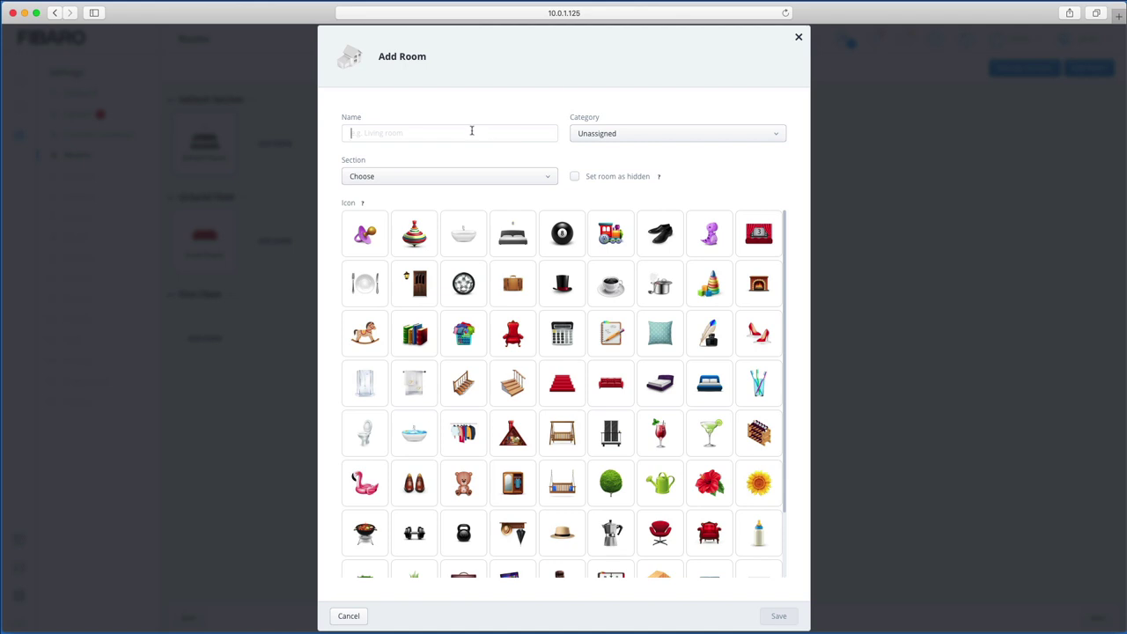
Step: Add a Master Bedroom on the First Floor with Bedroom category and bed icon, then continue
text(My)
key(BackSpace)
key(BackSpace)
text(Ma)
click(712, 134)
click(711, 134)
click(615, 134)
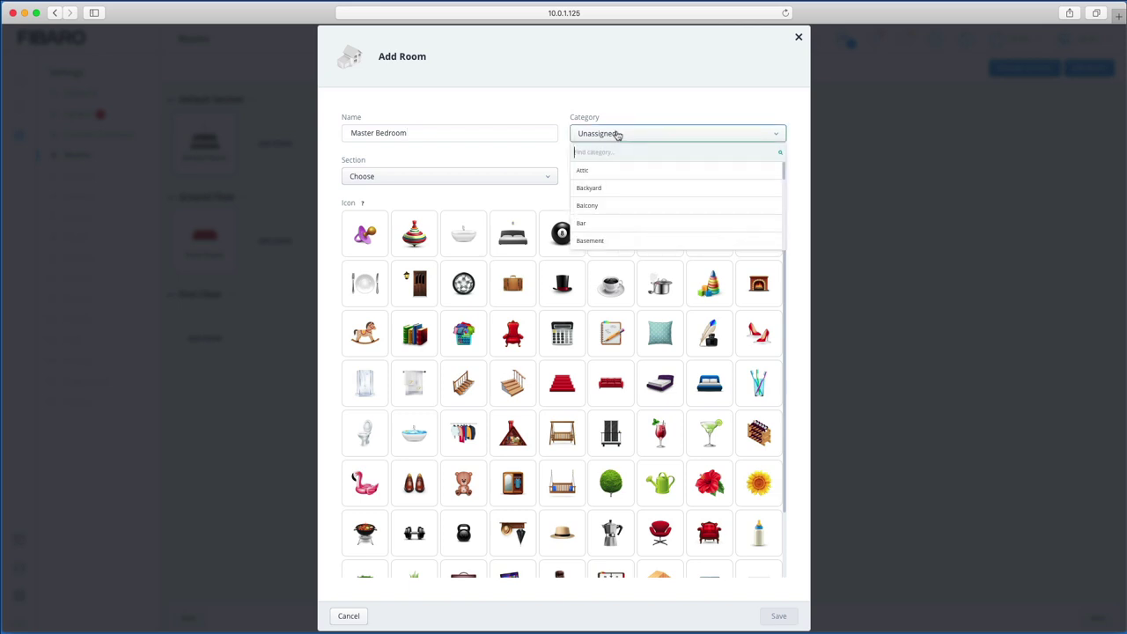
scroll(629, 222, up, 3)
click(629, 226)
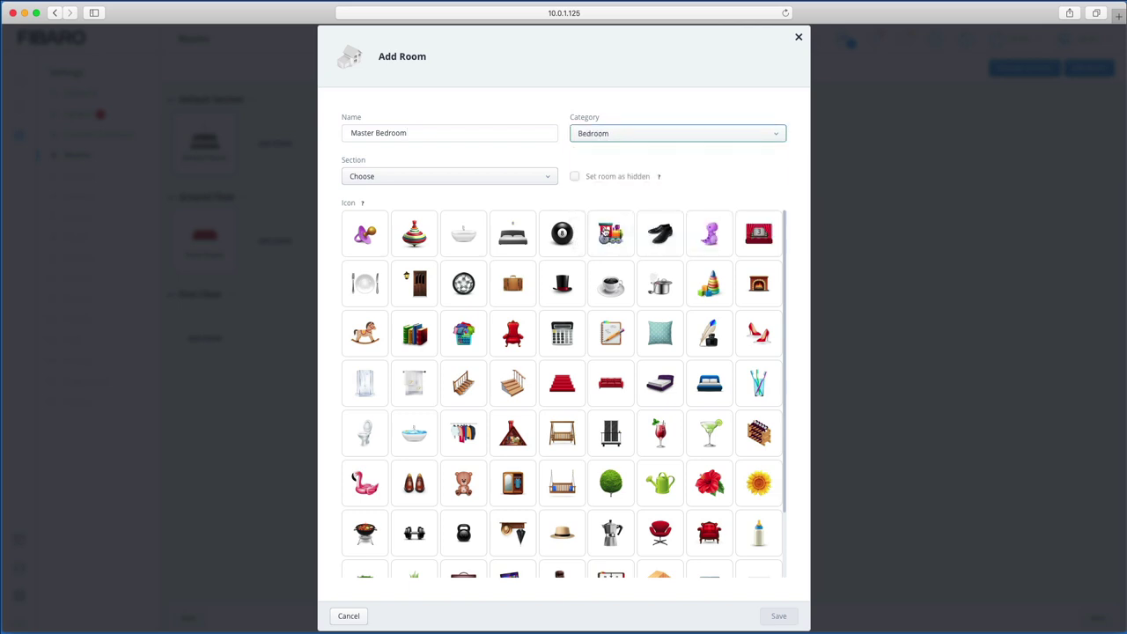
click(486, 180)
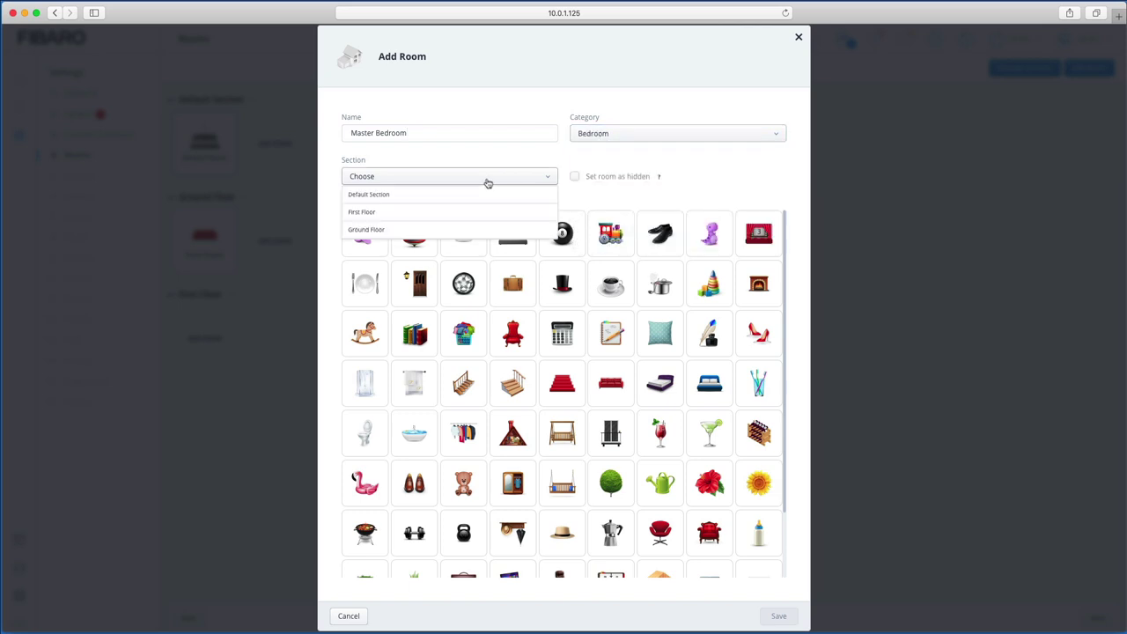
click(394, 214)
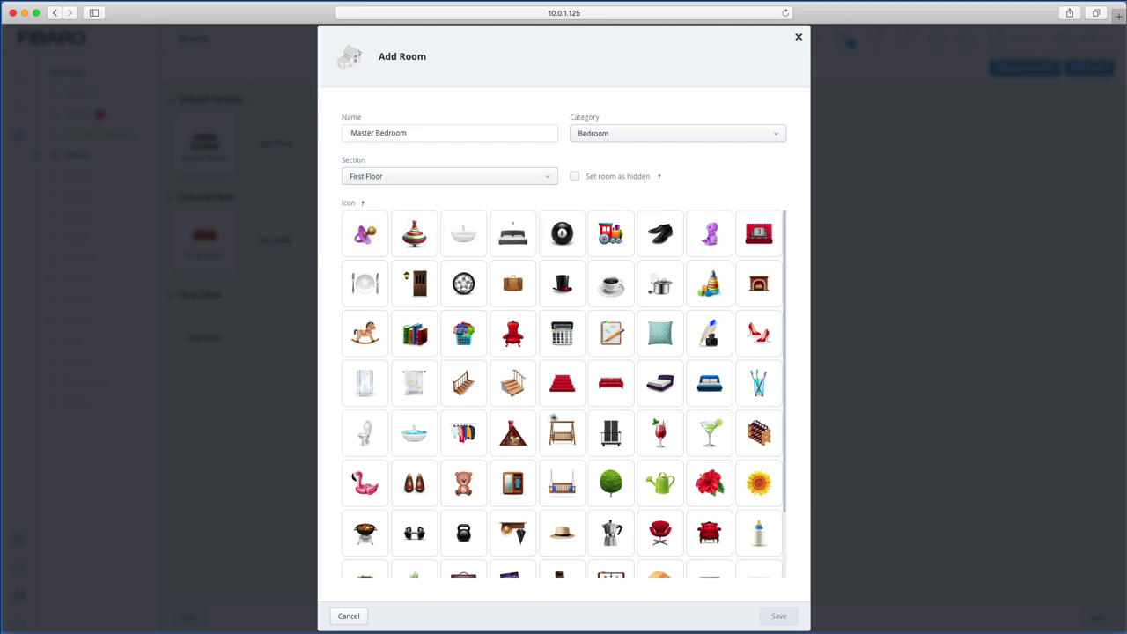
click(516, 236)
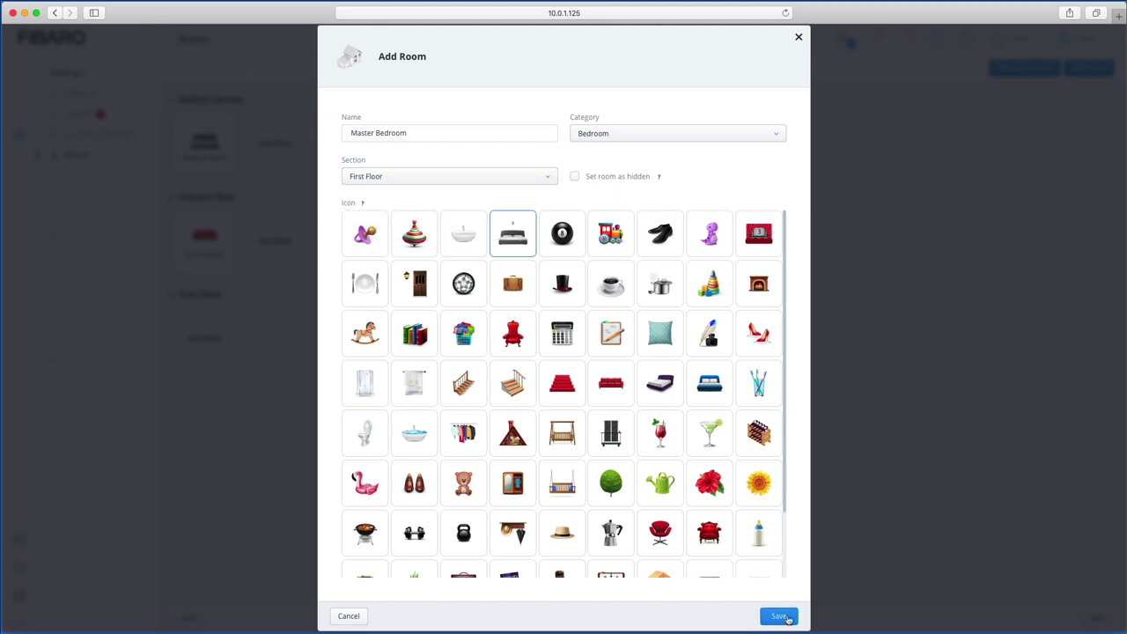
click(784, 617)
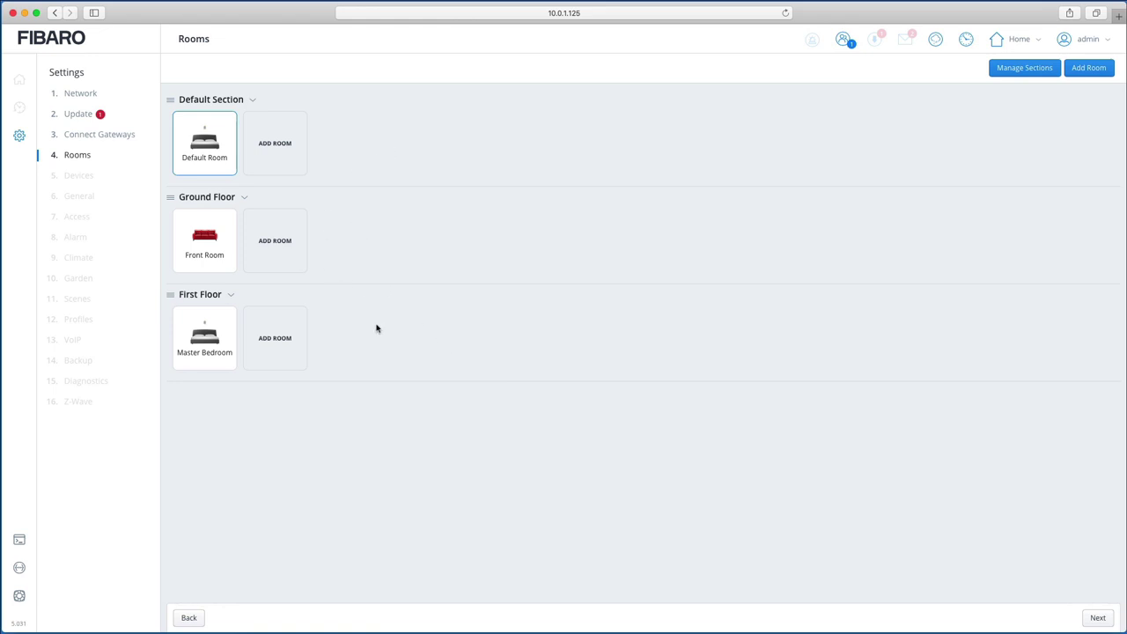
click(1098, 618)
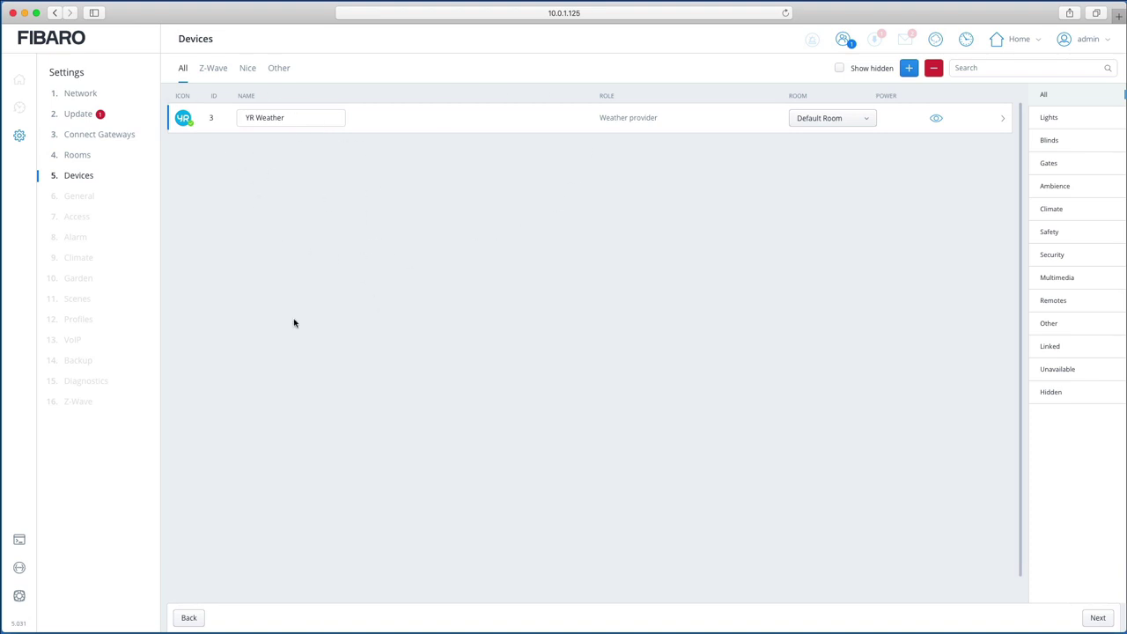
Step: Advance past Devices to the General step and view the Default room choices
click(1098, 618)
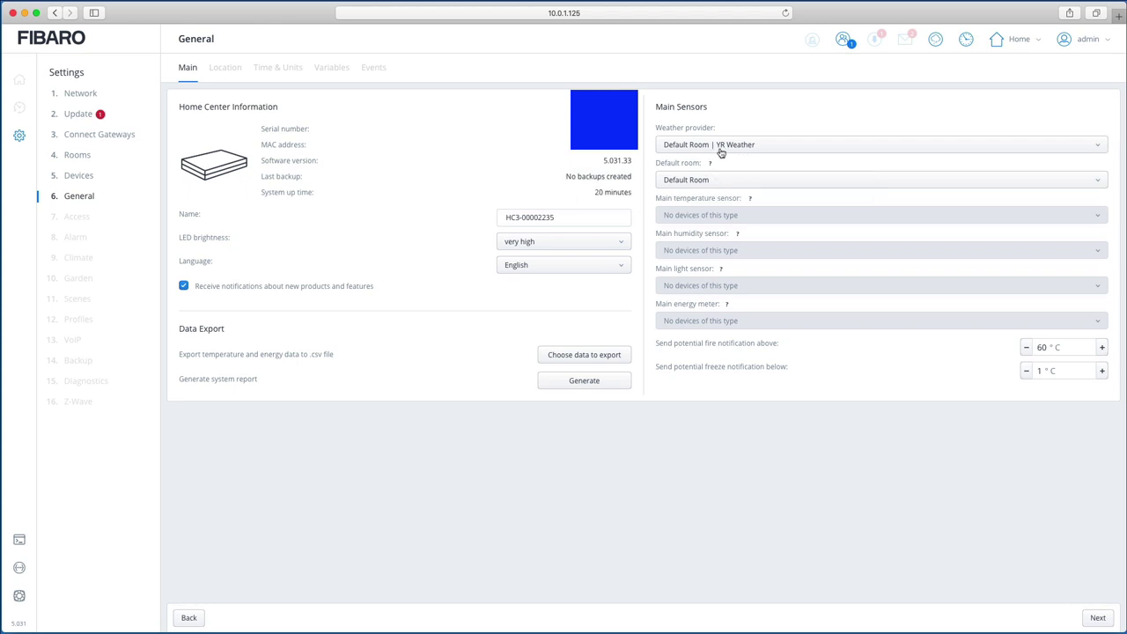
click(722, 186)
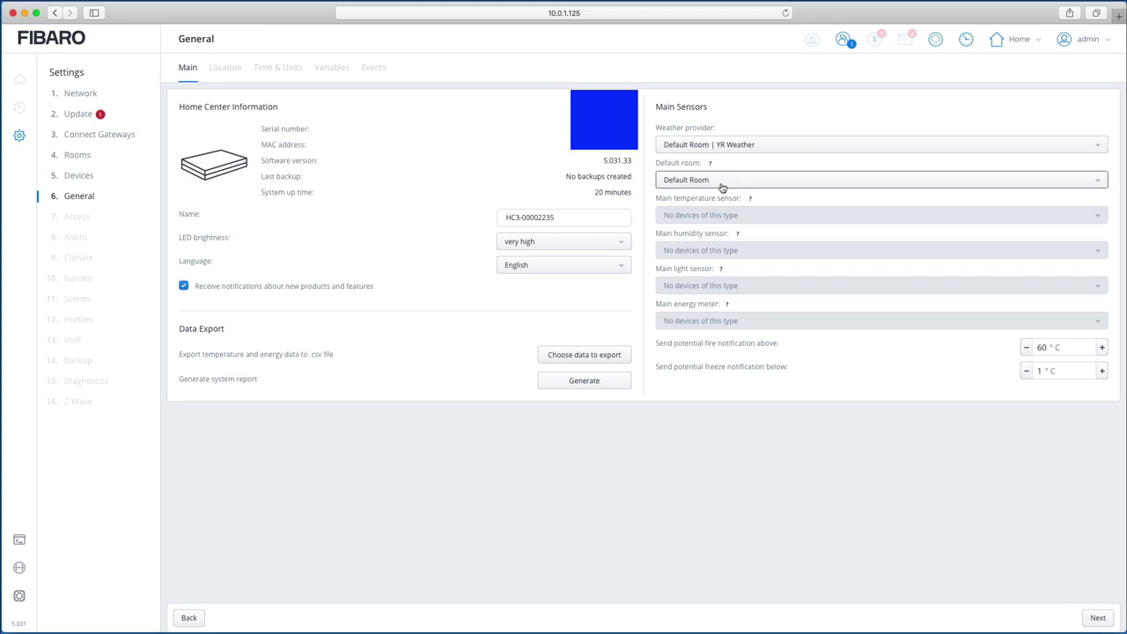
Step: Close the Default room list unchanged and move on to the Location tab
click(732, 172)
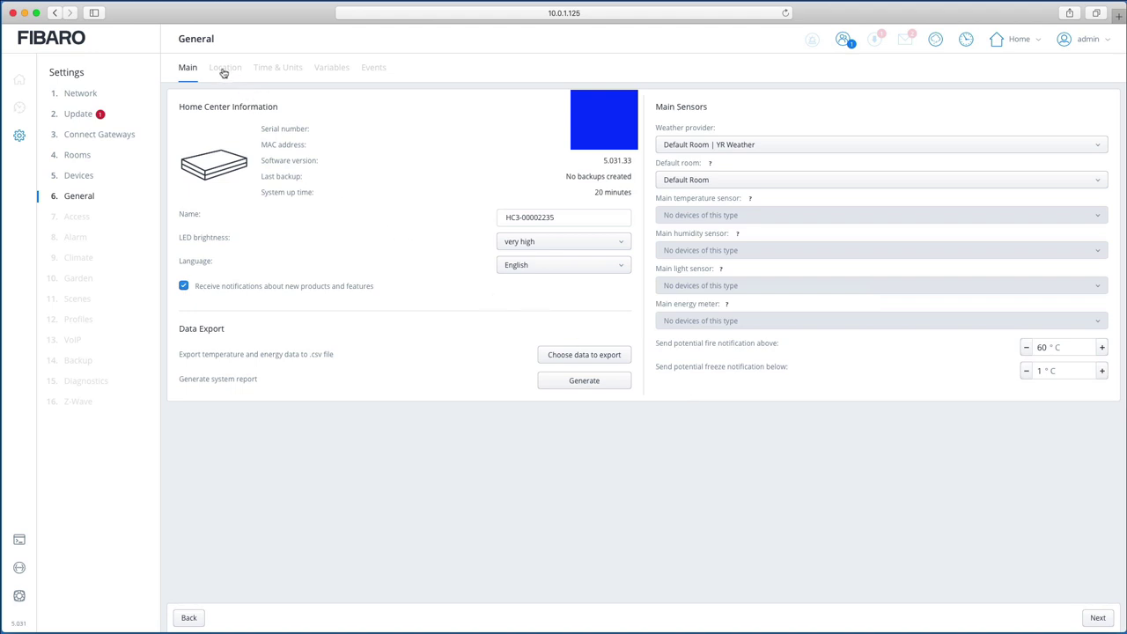
click(1100, 618)
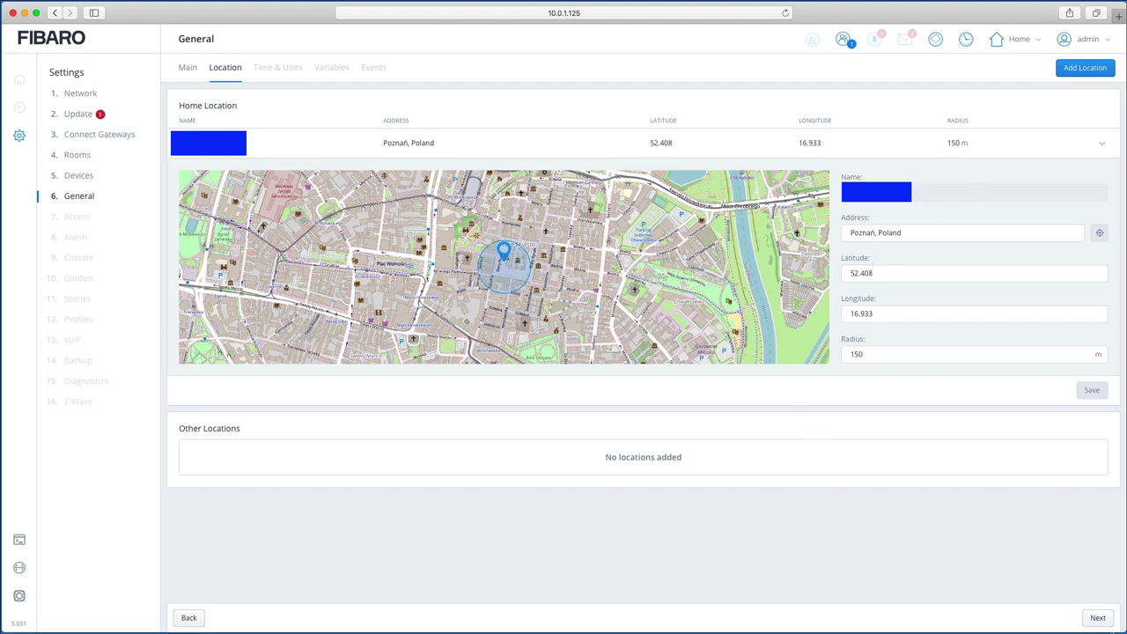
Step: Keep the Europe/Warsaw time zone and dot decimal mark, then continue to Variables
click(1098, 619)
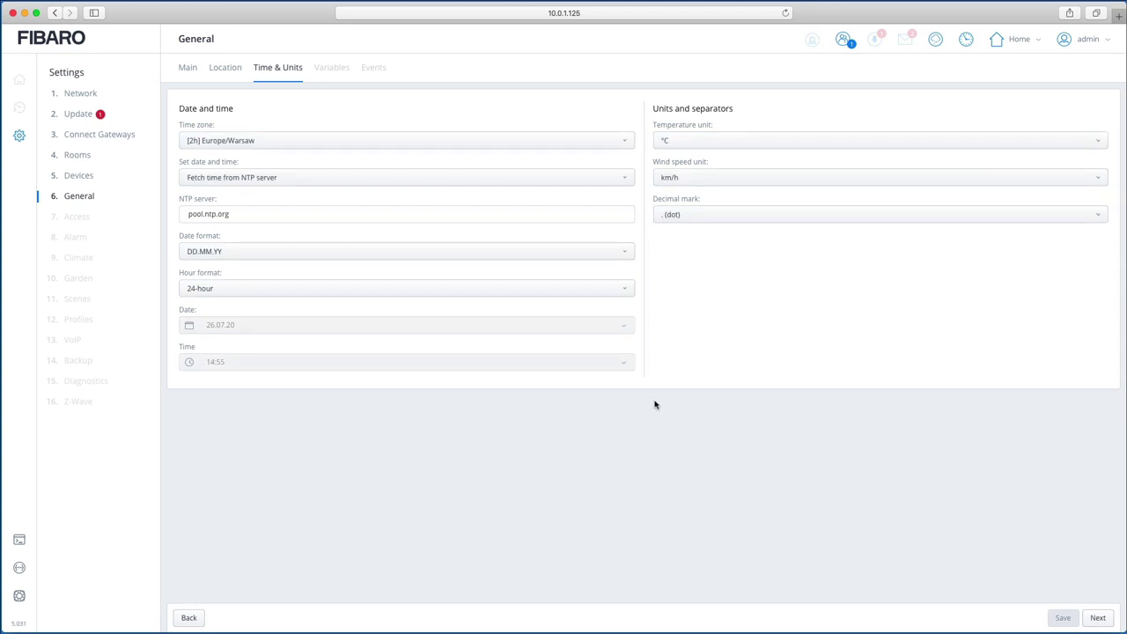
click(285, 142)
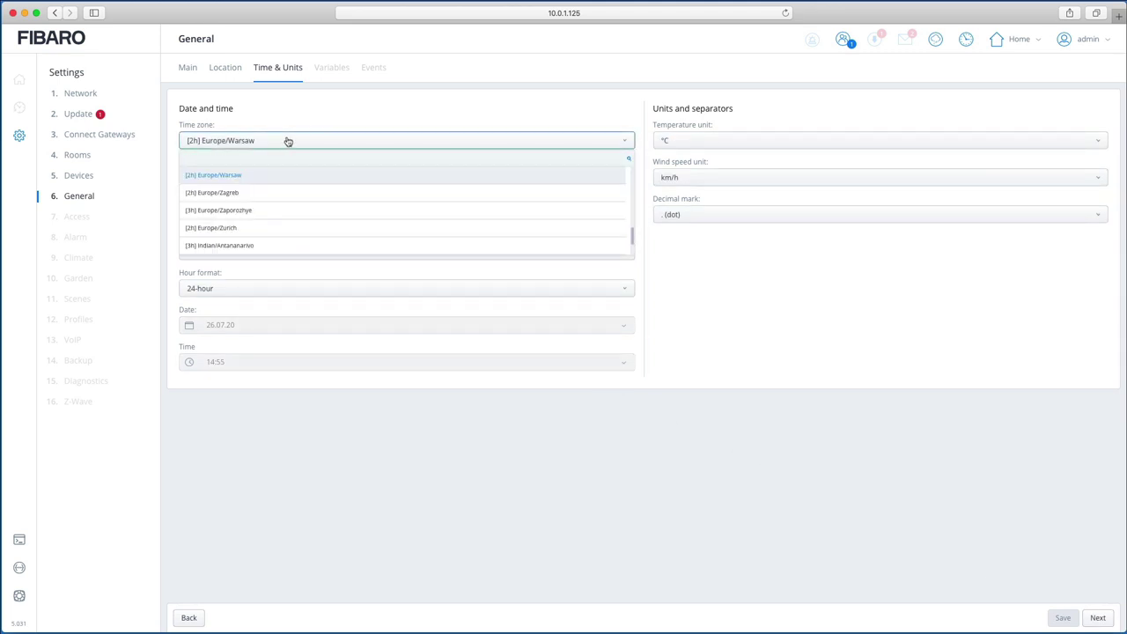
click(287, 141)
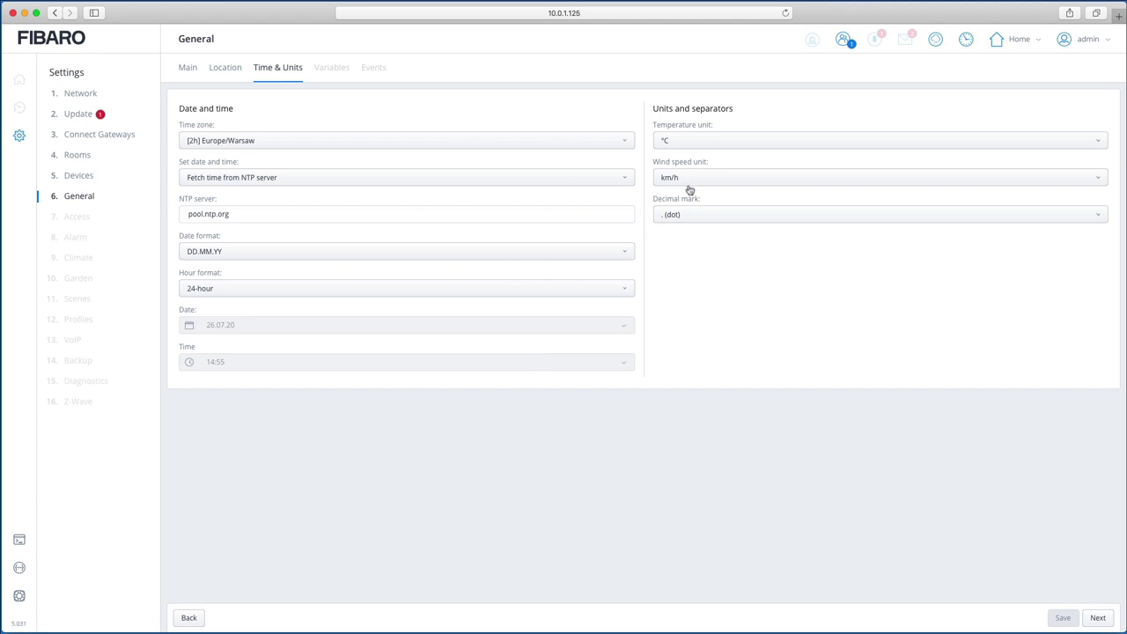
click(690, 214)
click(680, 251)
click(1096, 617)
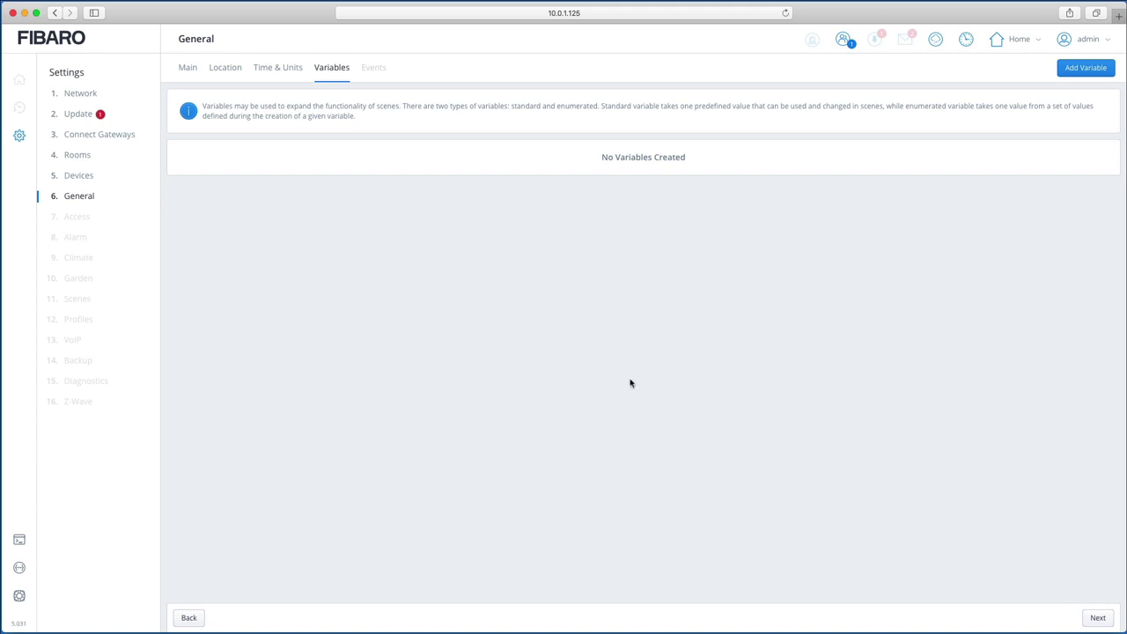
Step: Advance through Events and Access > Users to the Installer Access tab
click(1097, 618)
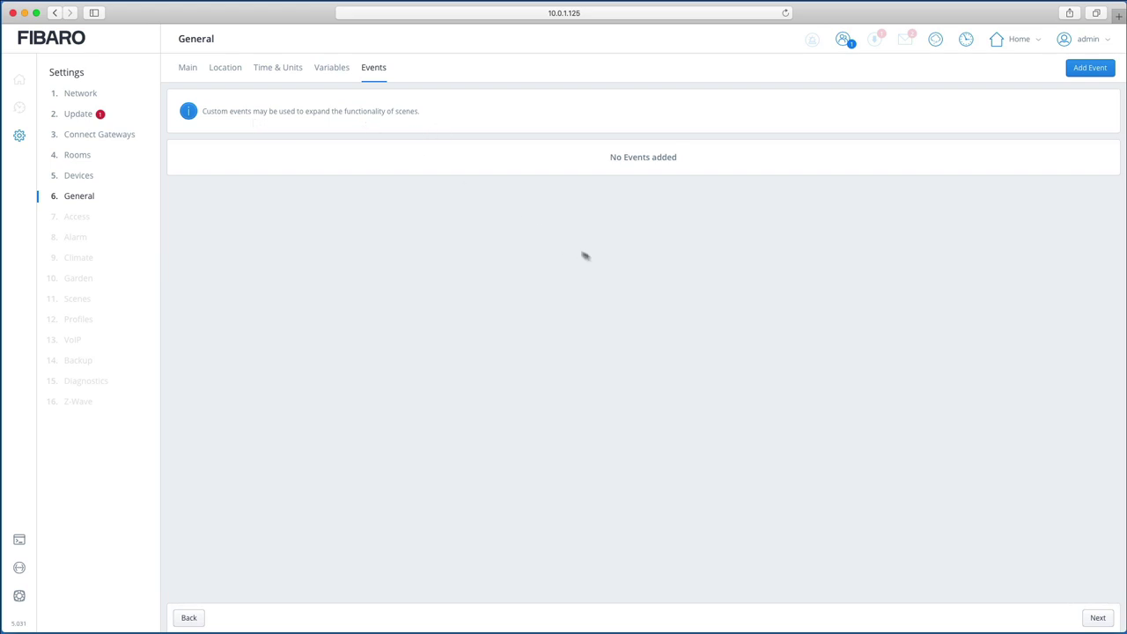
click(1099, 618)
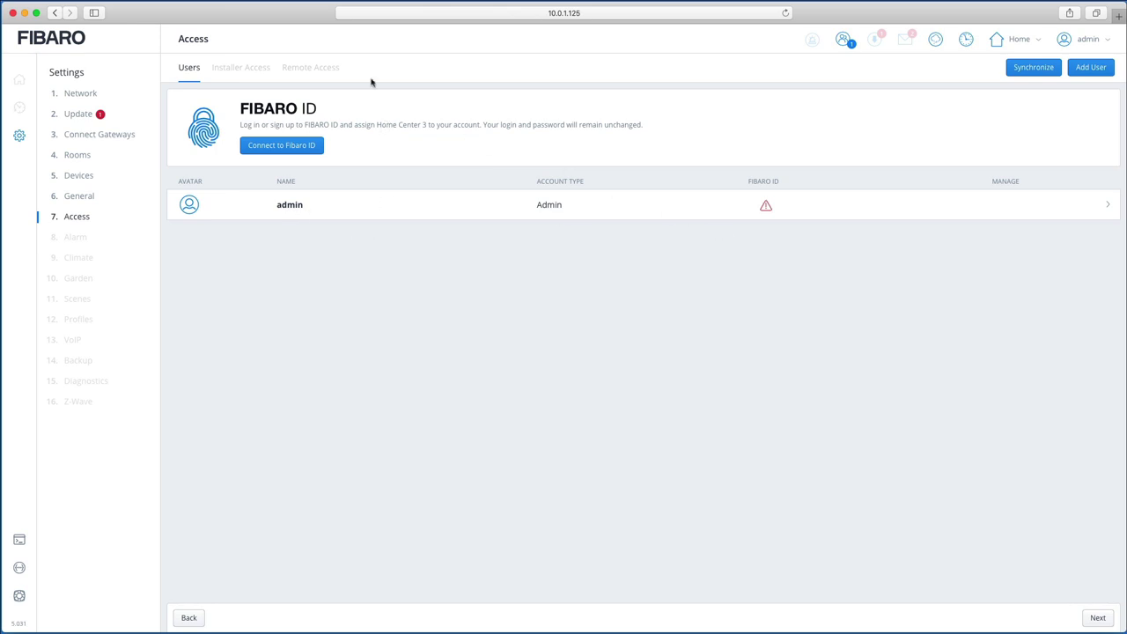
click(1100, 620)
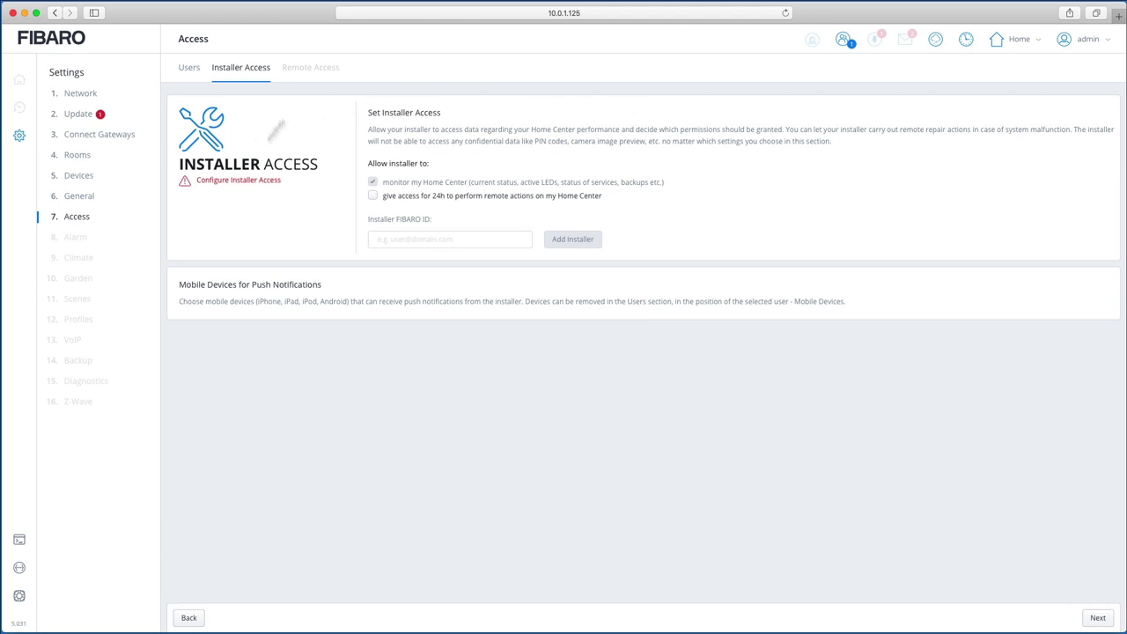
Step: Allow installers 24-hour remote actions, leave the installer ID empty, and go to Remote Access
click(373, 196)
click(413, 237)
text(info)
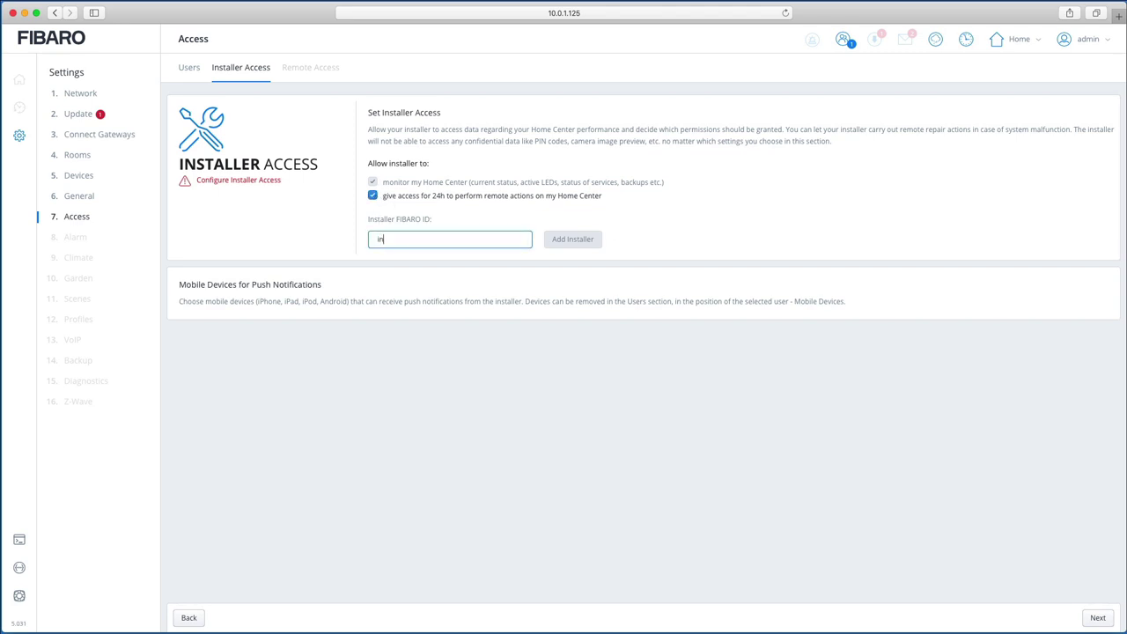
key(BackSpace)
key(BackSpace)
key(BackSpace)
key(BackSpace)
text(info@y)
key(BackSpace)
key(BackSpace)
key(BackSpace)
key(BackSpace)
key(BackSpace)
key(BackSpace)
click(1098, 617)
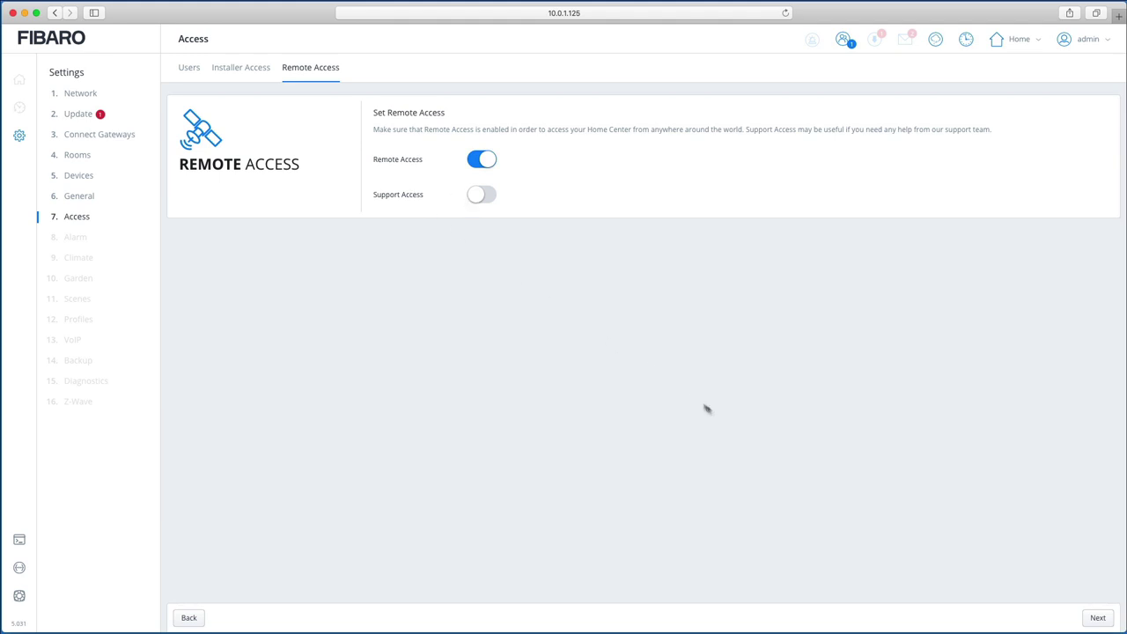
Step: Leave Remote Access on and proceed to step 8, Alarm
click(1097, 618)
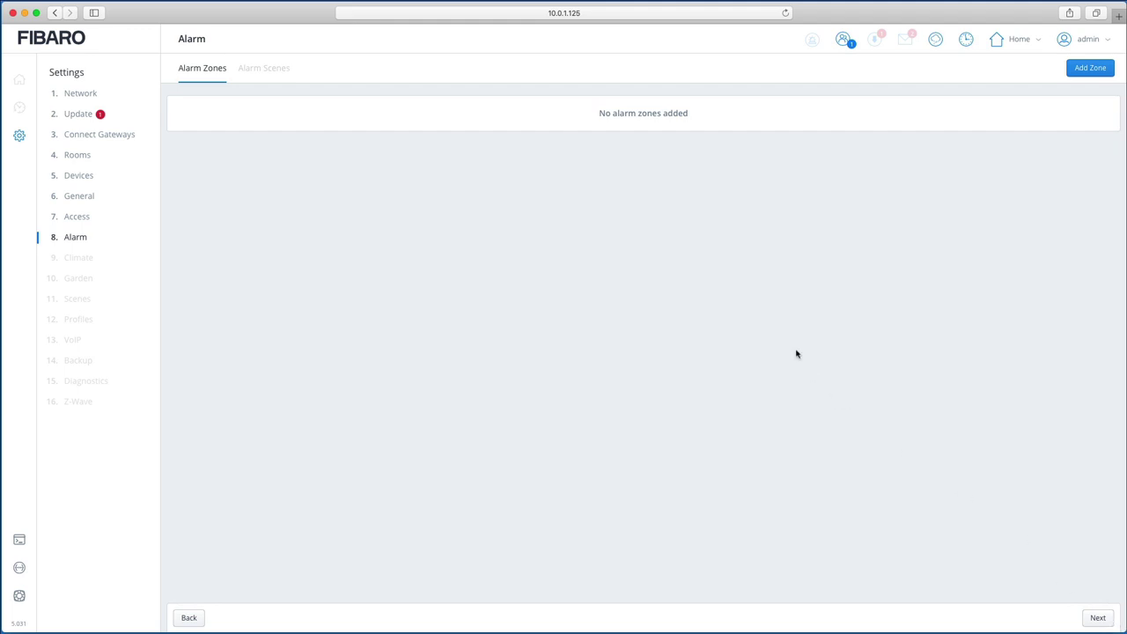
Step: Advance past the Alarm, Climate and Garden steps to the Scenes step
click(1099, 618)
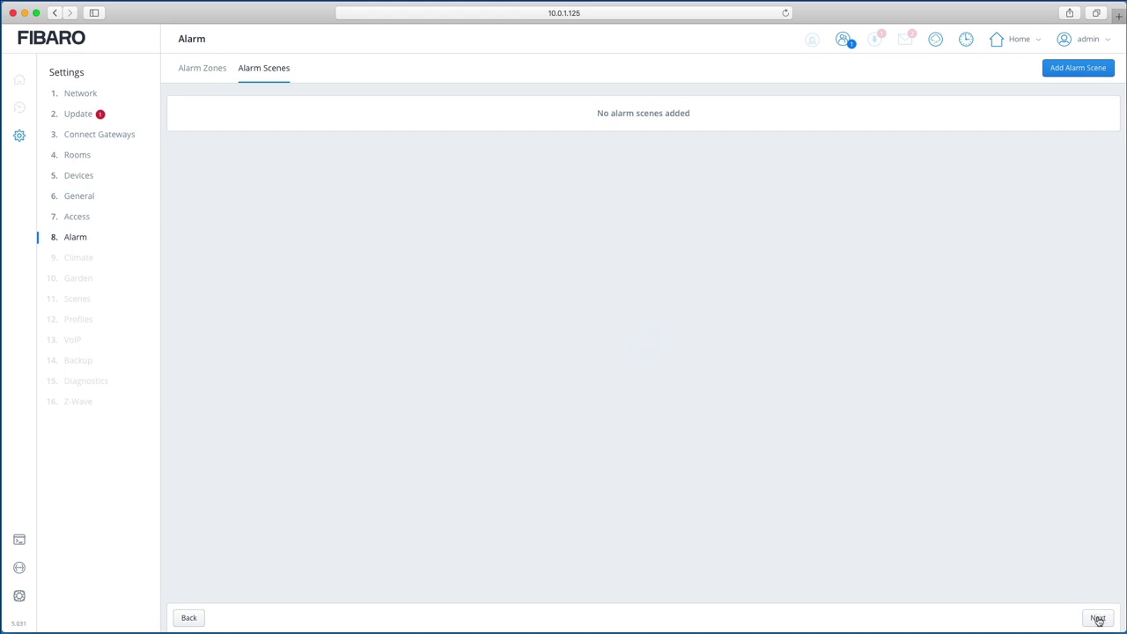
click(1099, 620)
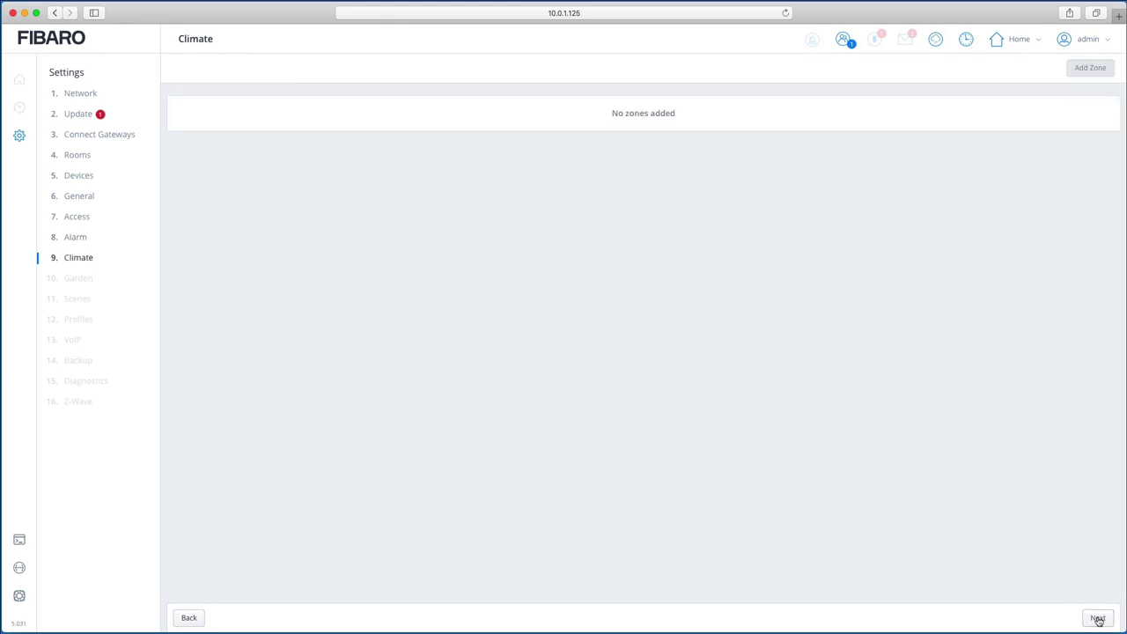
click(1098, 620)
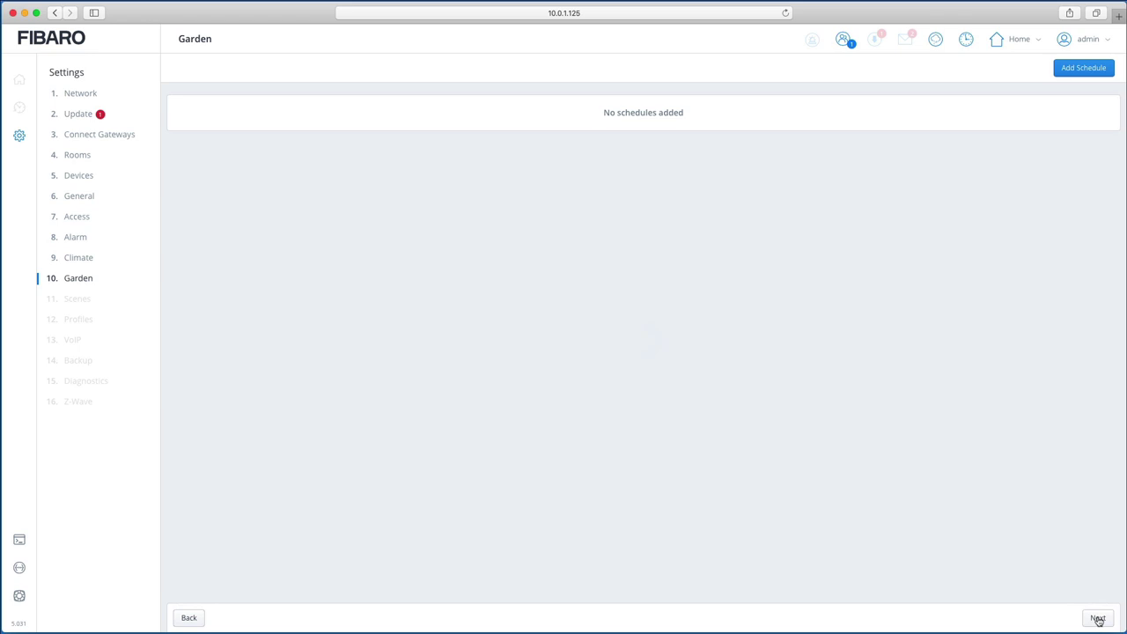
click(1098, 619)
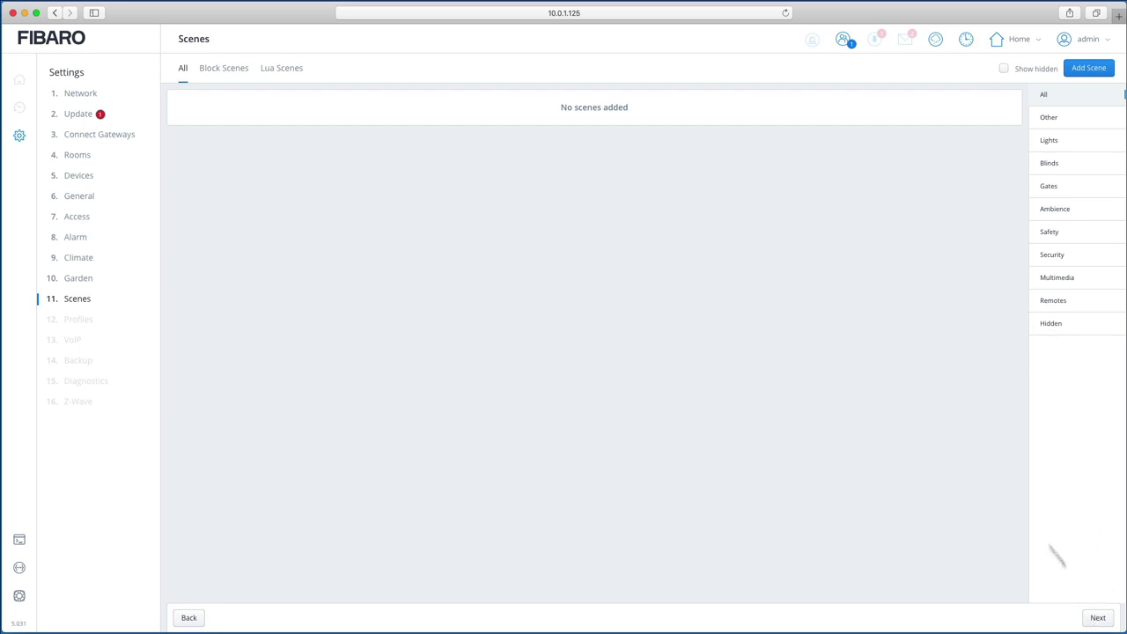
Step: Proceed from the empty Scenes step to step 12, Profiles
click(1097, 618)
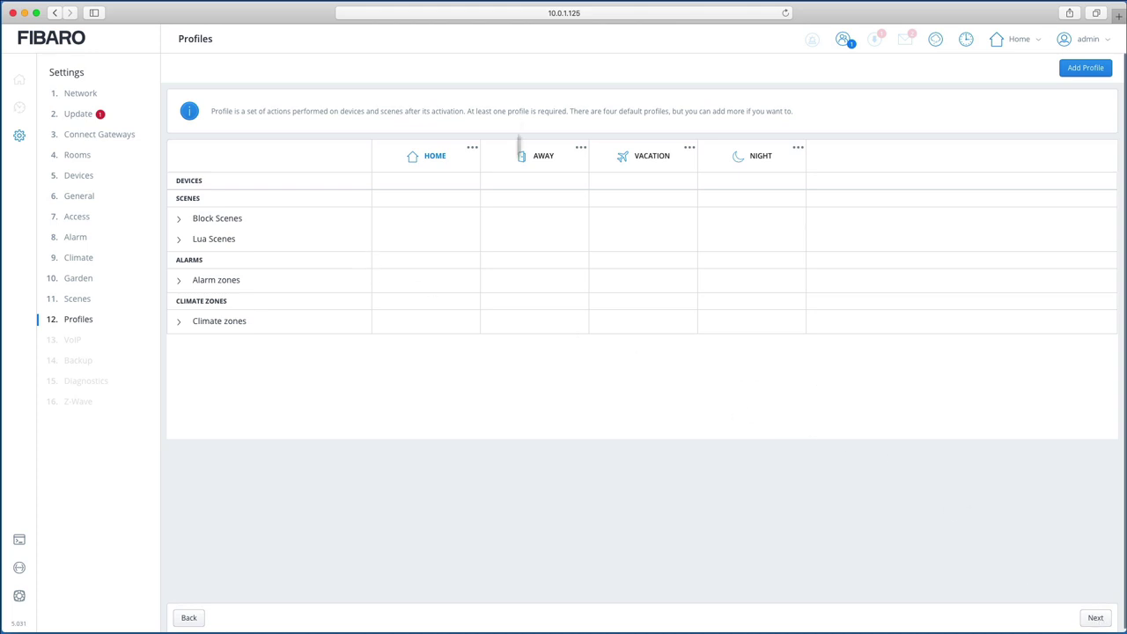
Step: Keep the four default profiles and continue to step 13, VoIP
click(1097, 619)
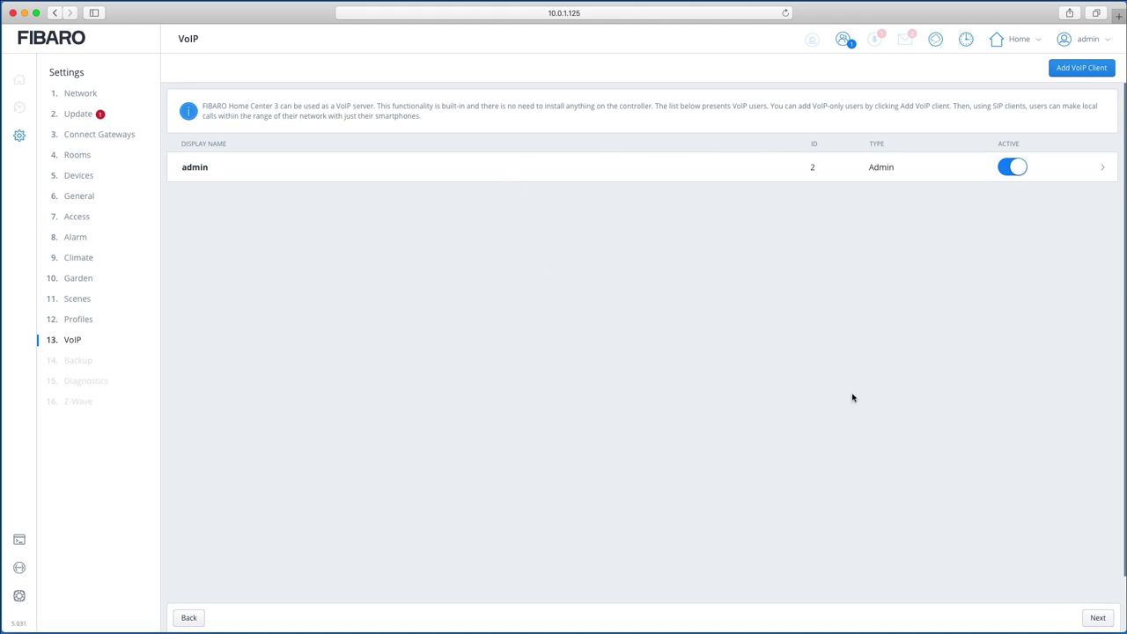
Step: Leave the VoIP step, with admin as the active VoIP user, for step 14, Backup
click(1095, 618)
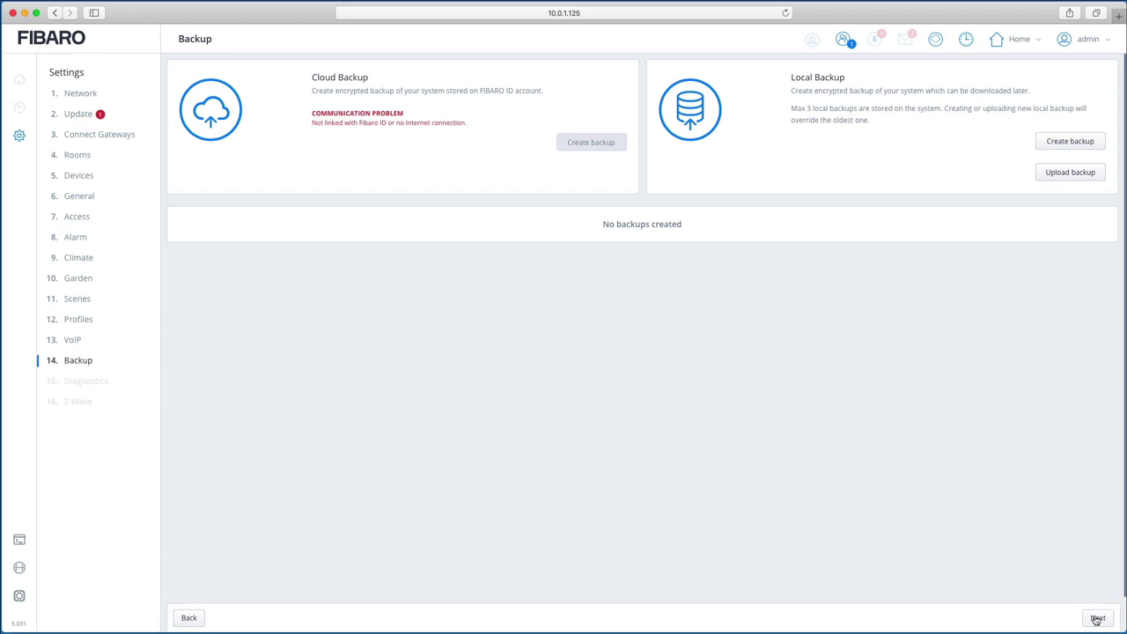
Step: Page through the CPU, RAM, Storage and Z-Wave diagnostics, then on to step 16, Z-Wave
click(1098, 618)
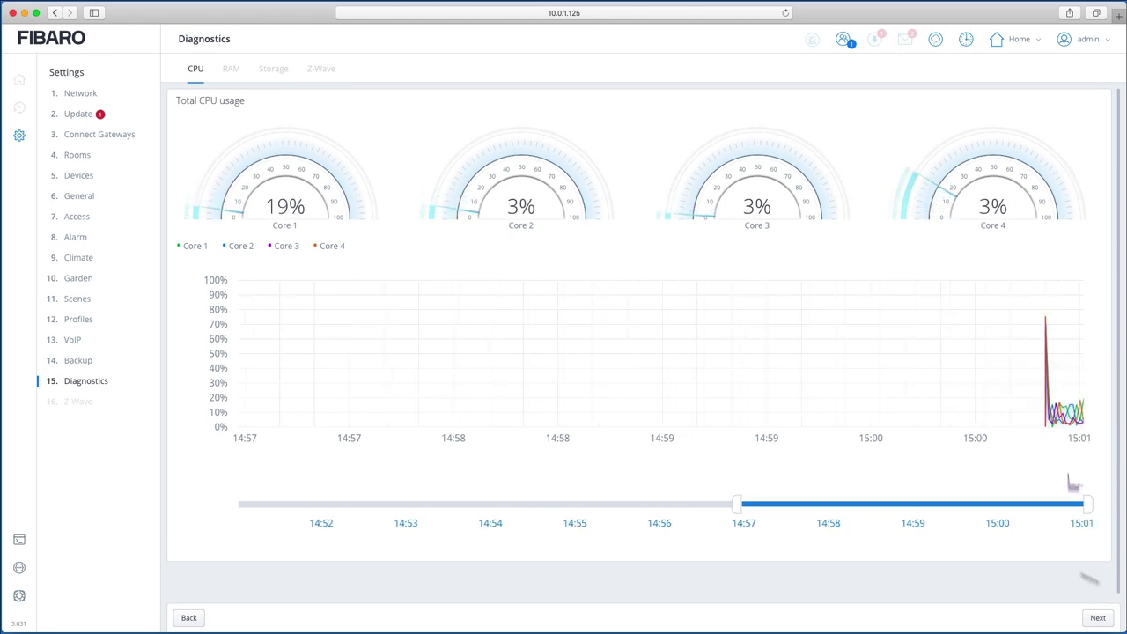
click(1101, 617)
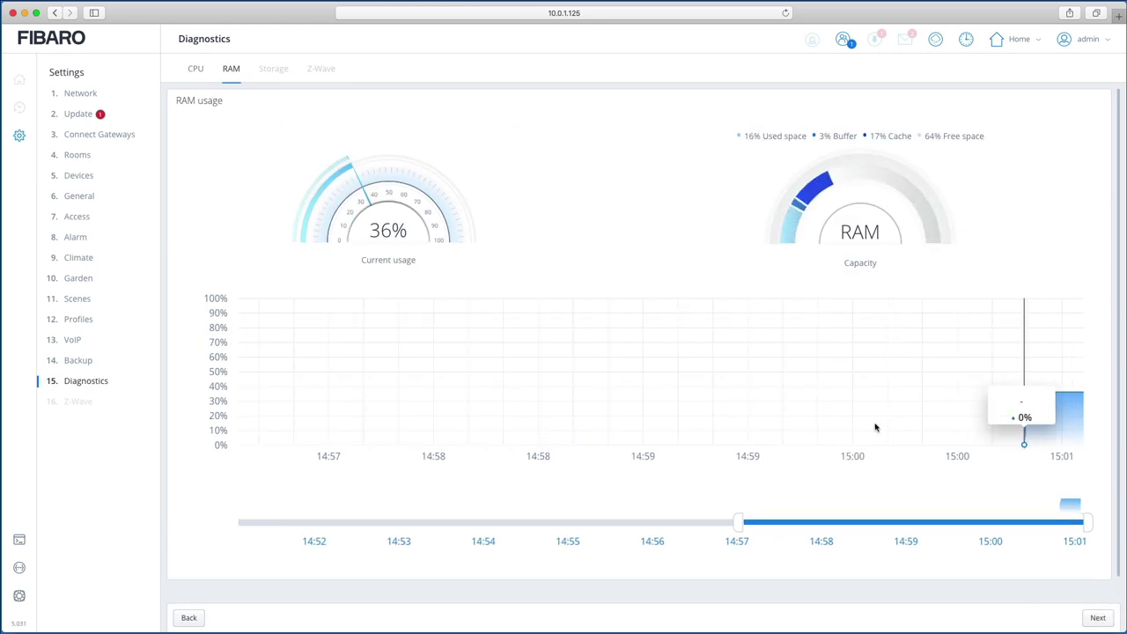
click(1094, 617)
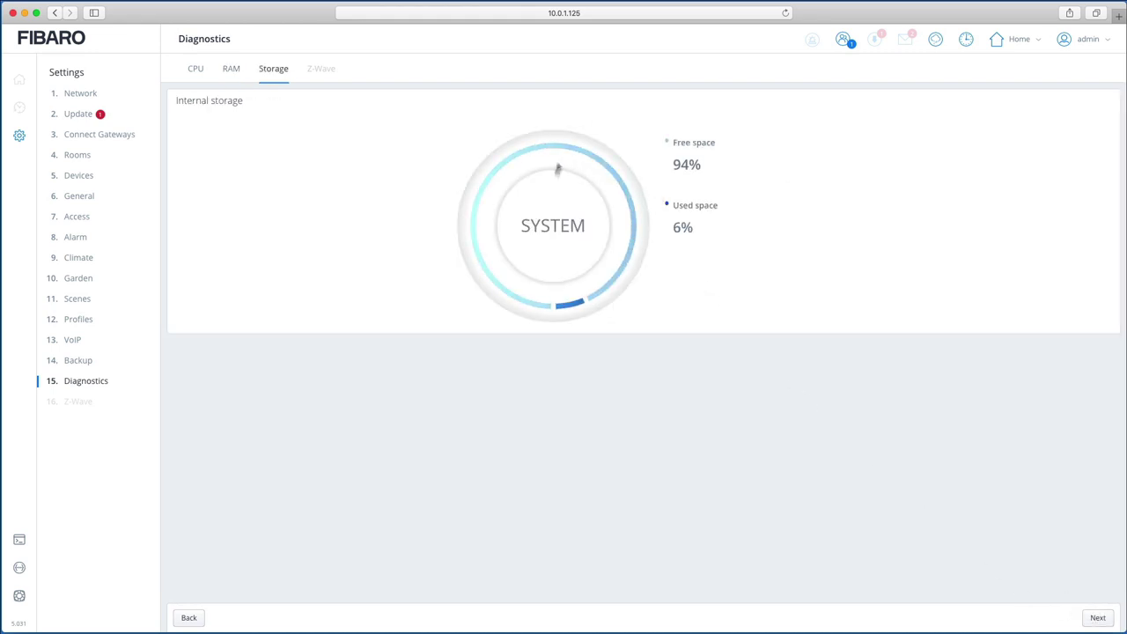
click(1100, 618)
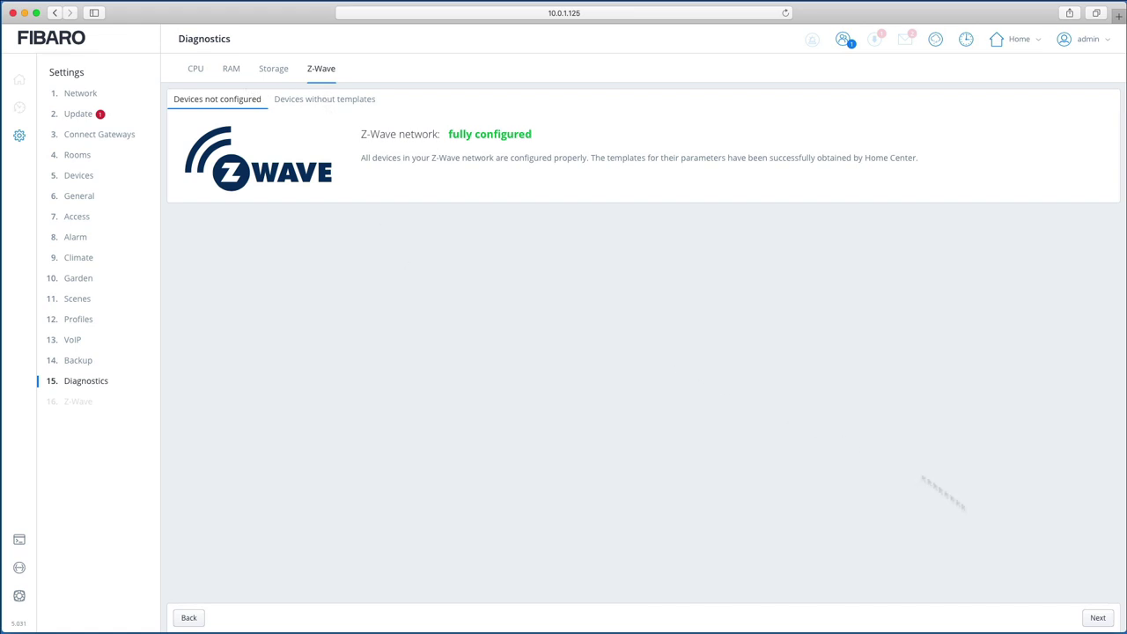
click(1103, 622)
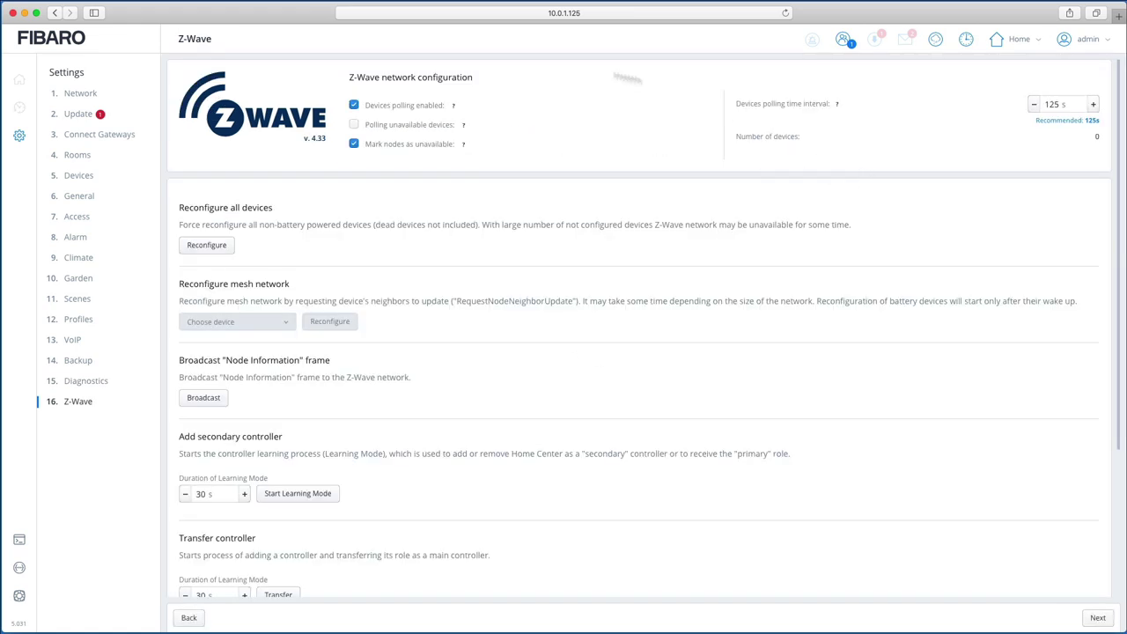
scroll(366, 385, down, 2)
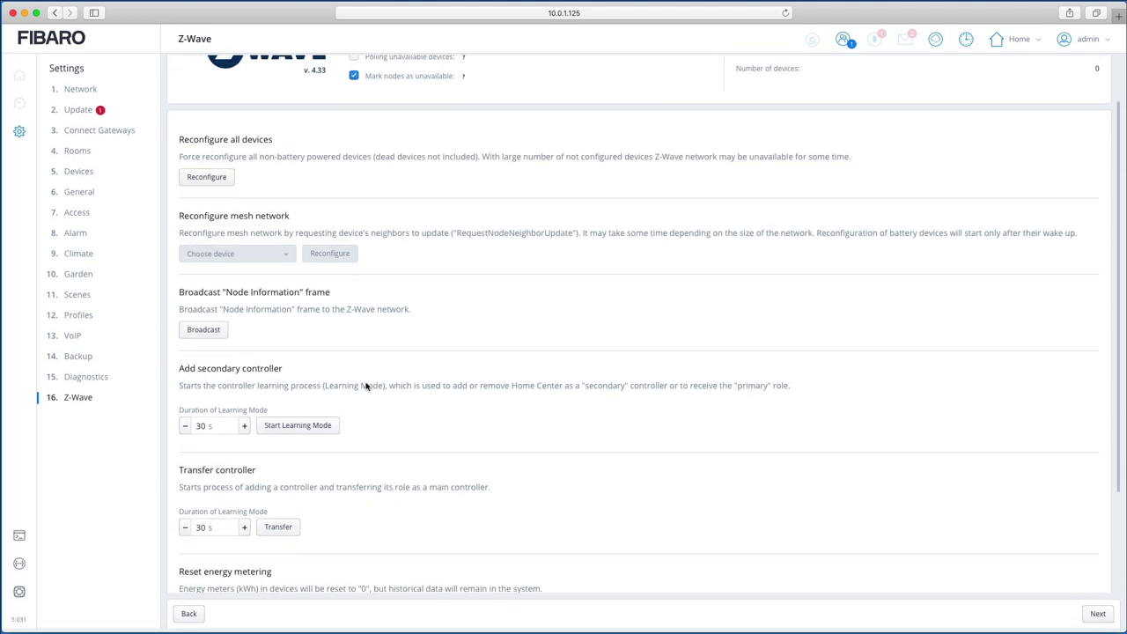
scroll(366, 384, down, 5)
scroll(366, 385, up, 4)
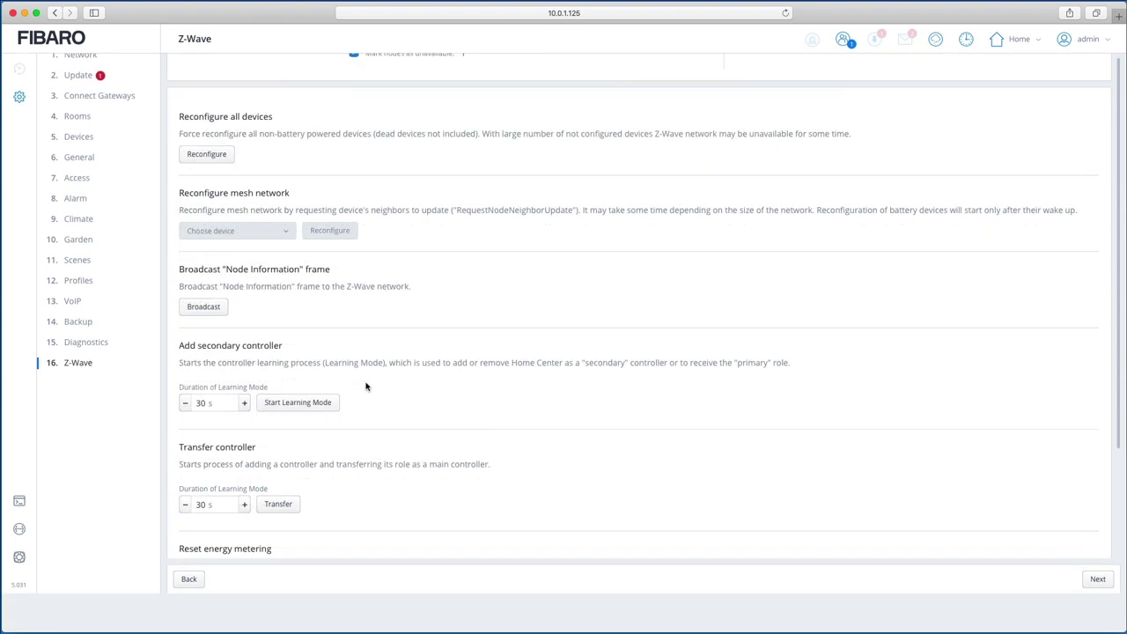
scroll(366, 387, up, 3)
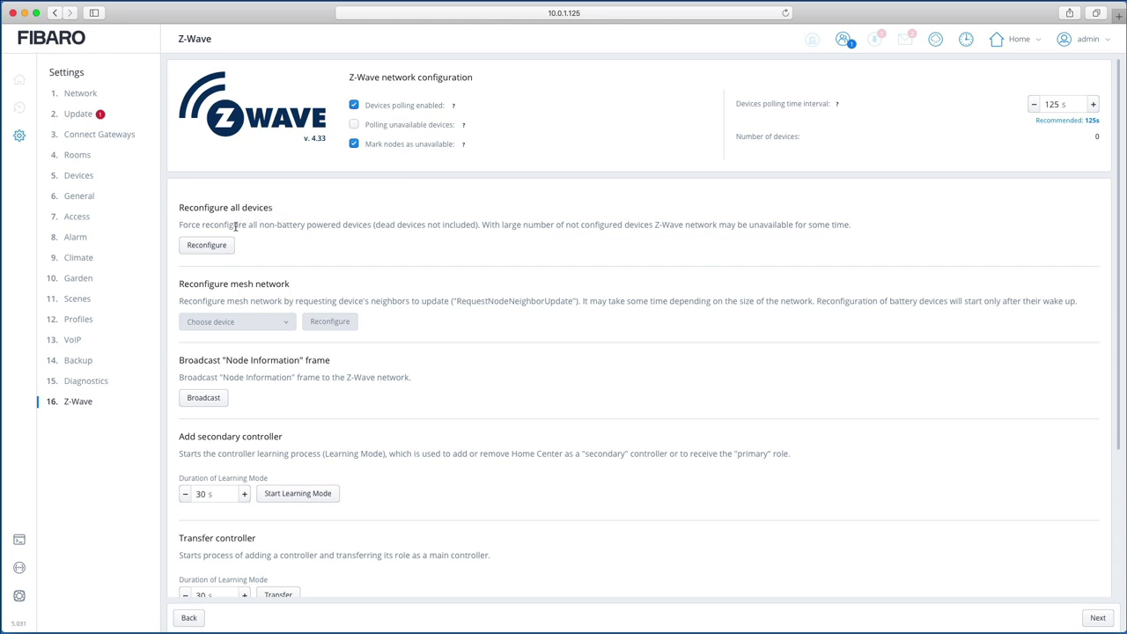
scroll(308, 392, down, 4)
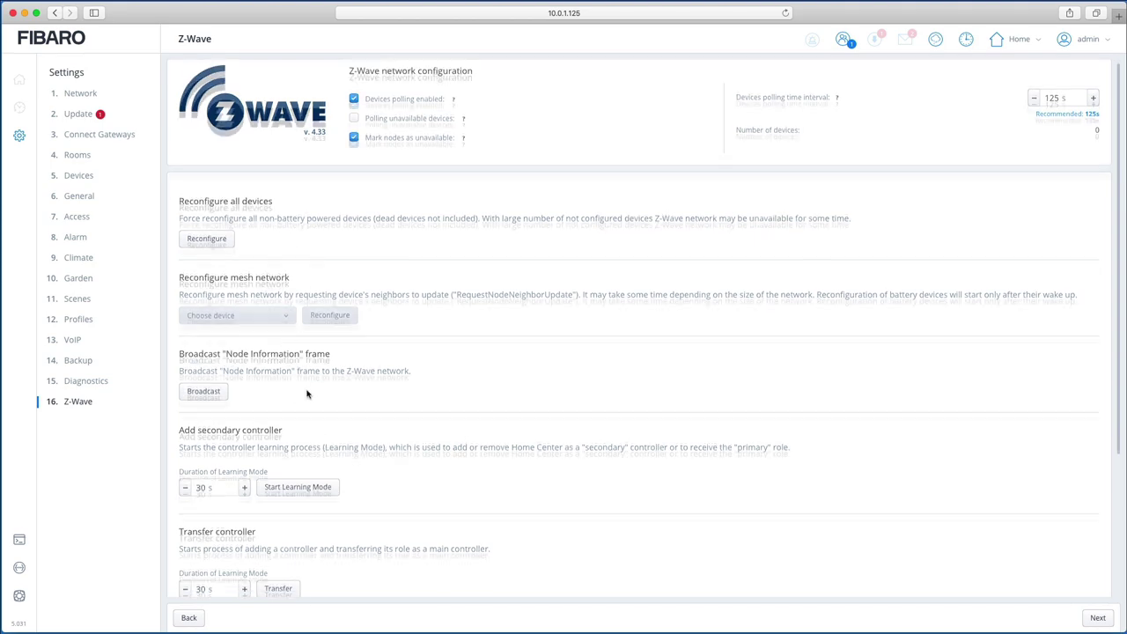
scroll(308, 392, down, 2)
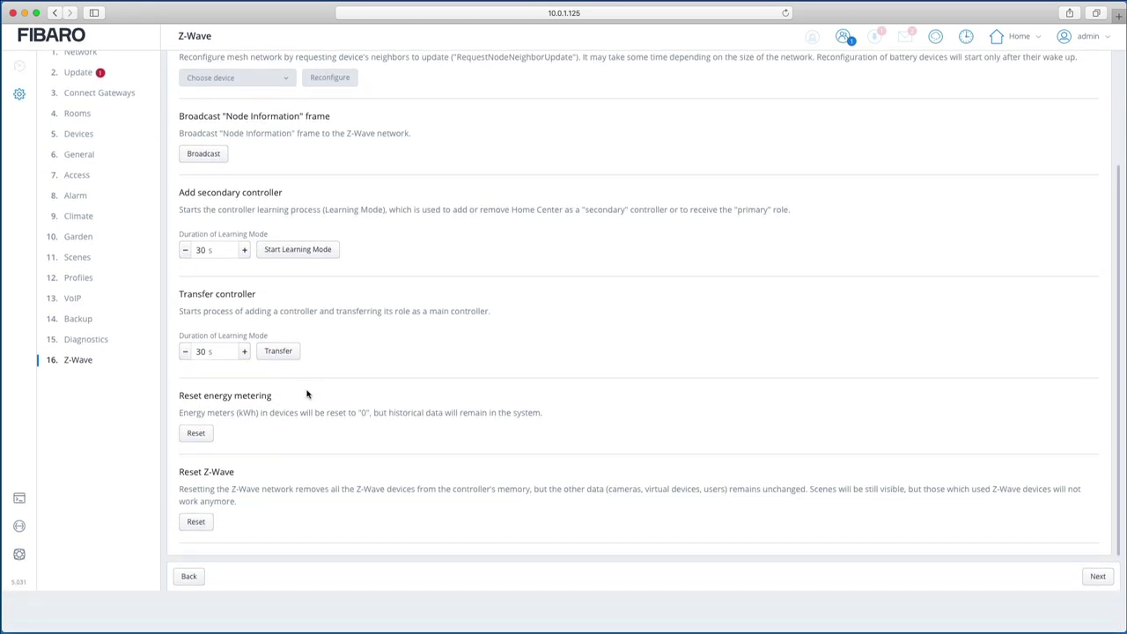
scroll(307, 393, up, 3)
scroll(307, 392, up, 4)
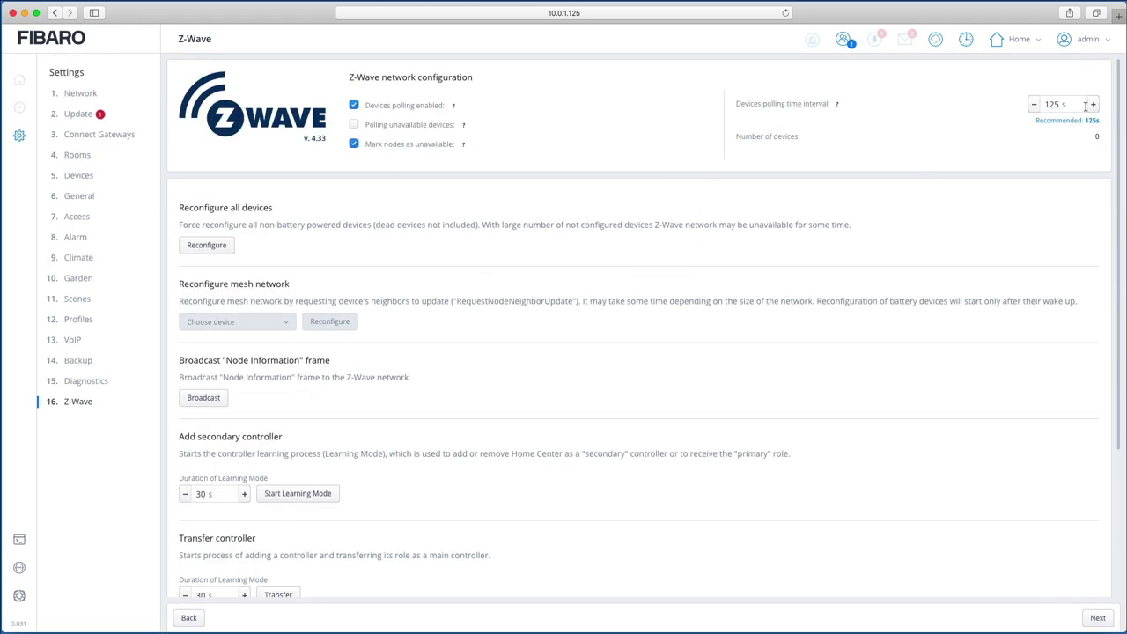
click(1097, 618)
scroll(761, 491, down, 5)
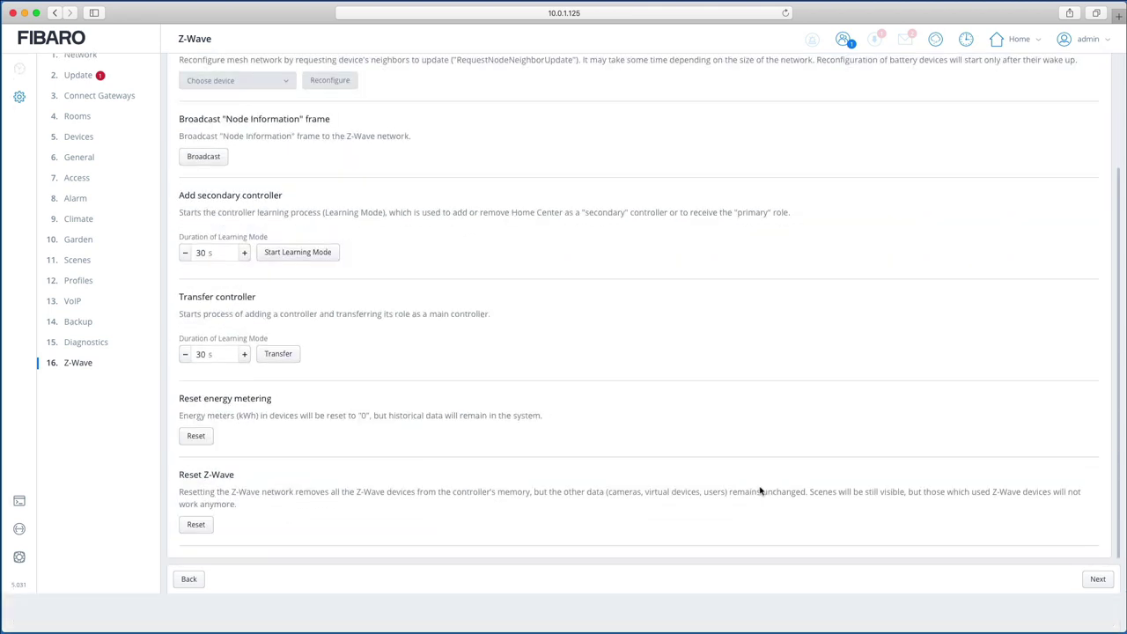
Step: Finish the setup wizard and filter the Dashboard by Default Section, Ground Floor and First Floor
click(1107, 580)
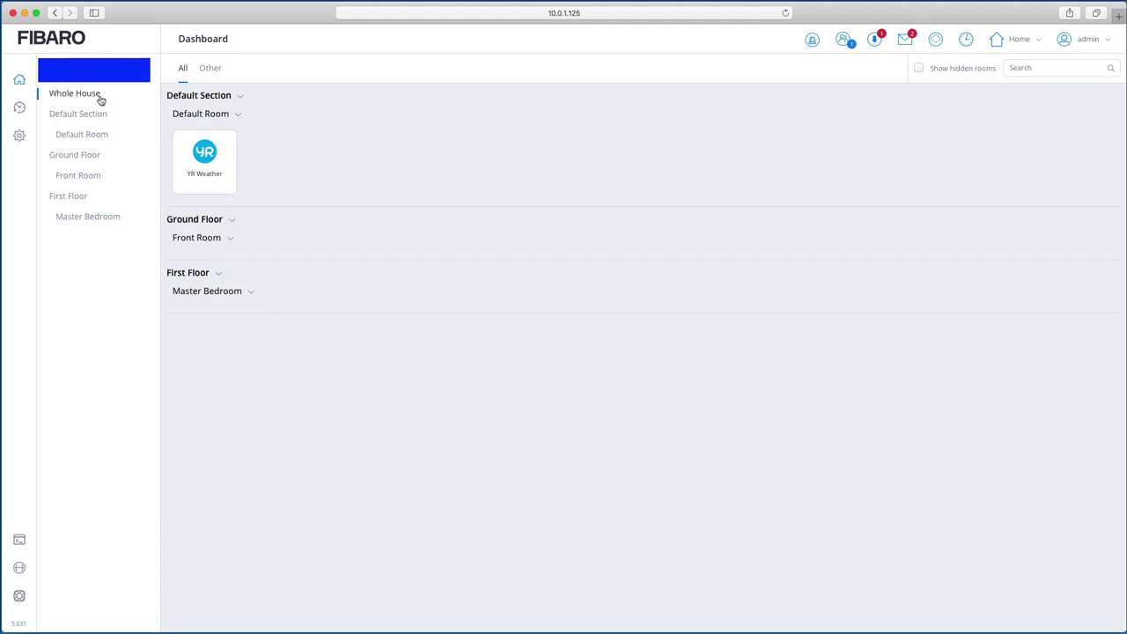
click(87, 121)
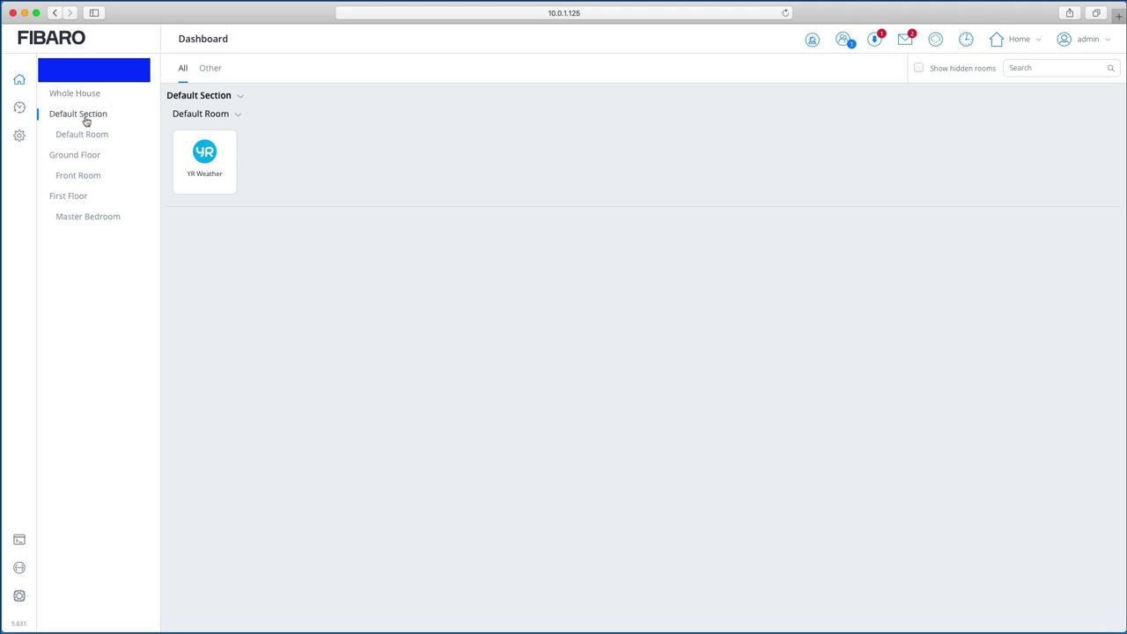
click(83, 157)
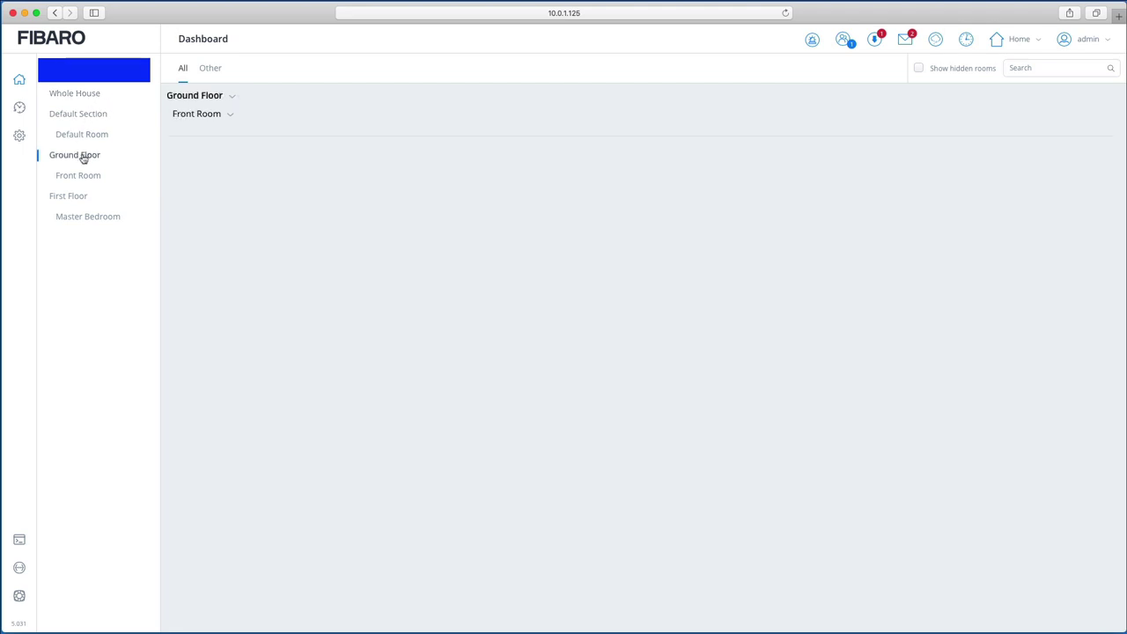
click(82, 203)
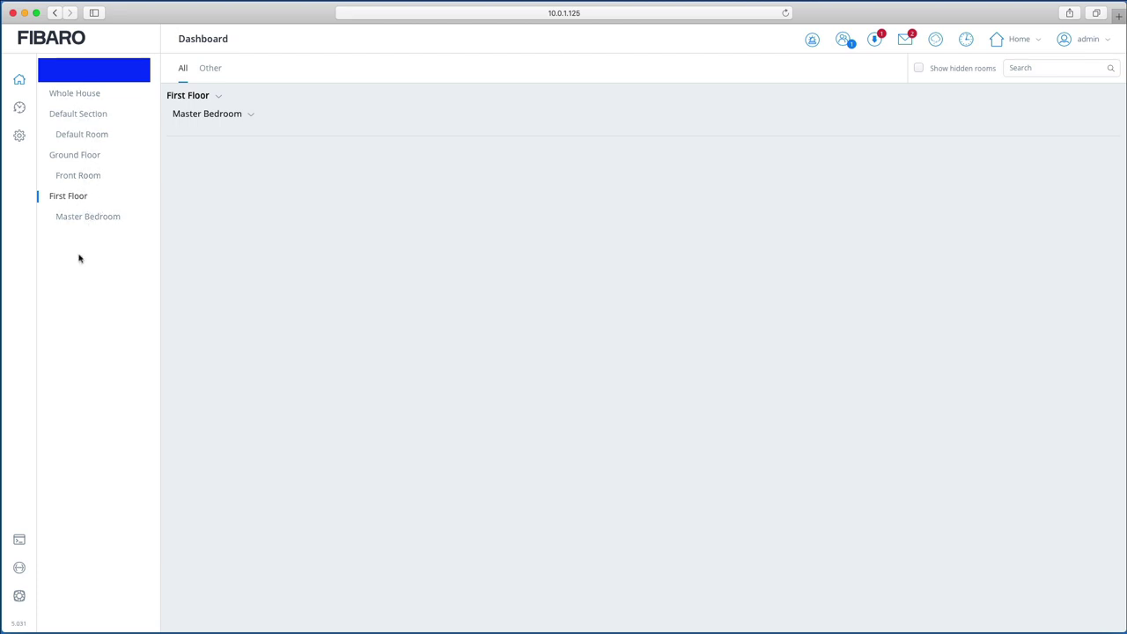
Step: Filter by Front Room and Master Bedroom, return to First Floor, then view Other and All categories
click(79, 176)
click(101, 223)
click(74, 195)
click(212, 69)
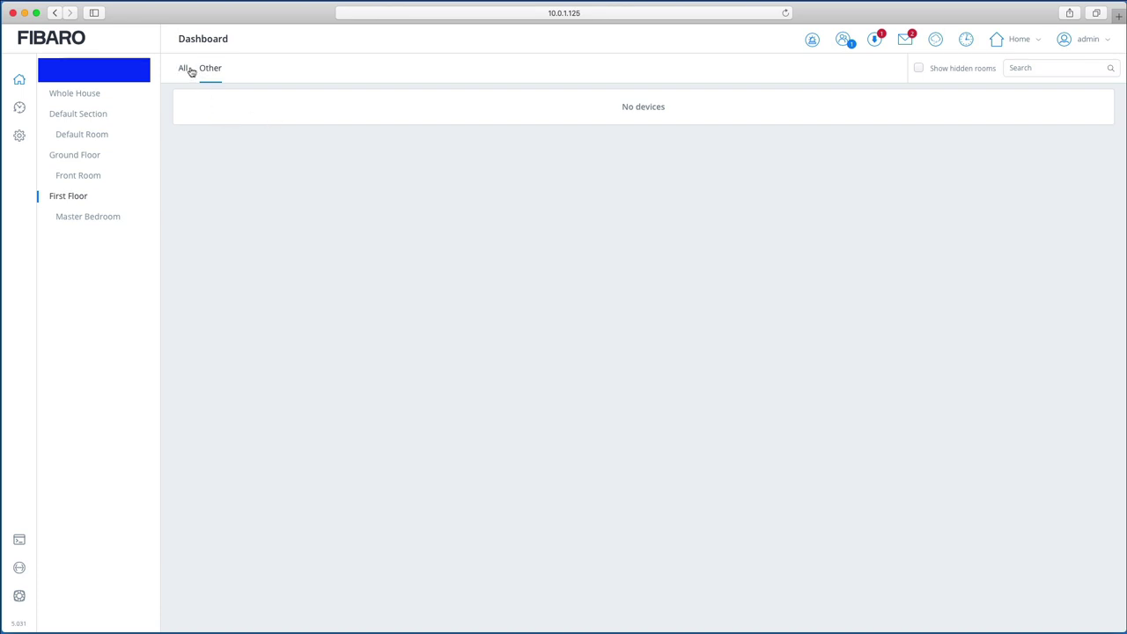
click(185, 70)
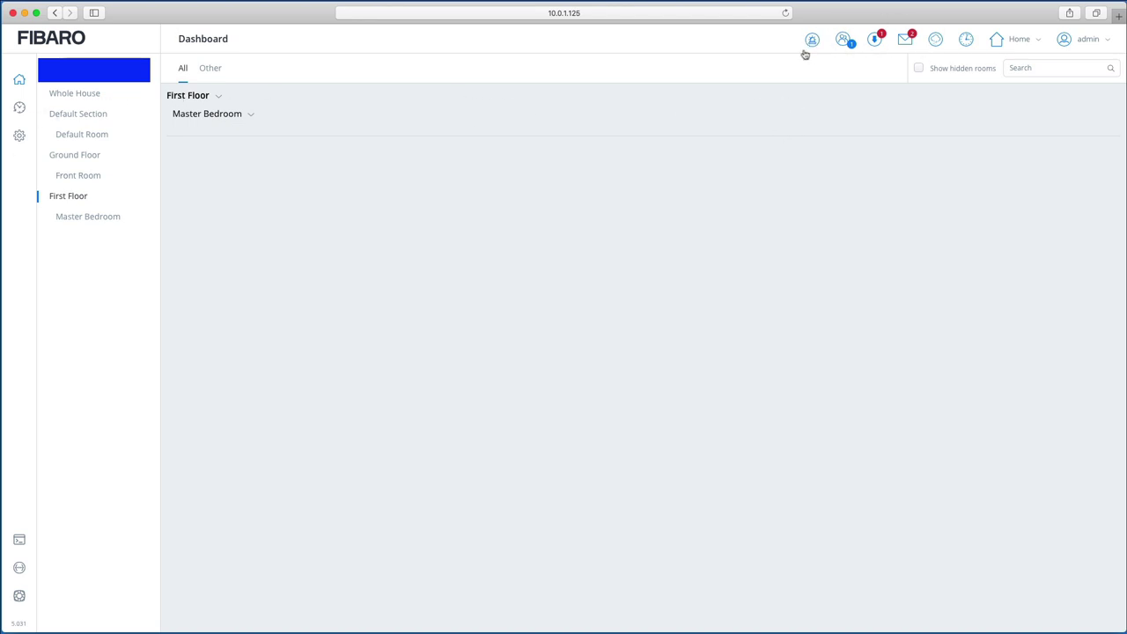
Step: Check the alarm panel and logged-in users, then review Home Center and device updates
click(812, 41)
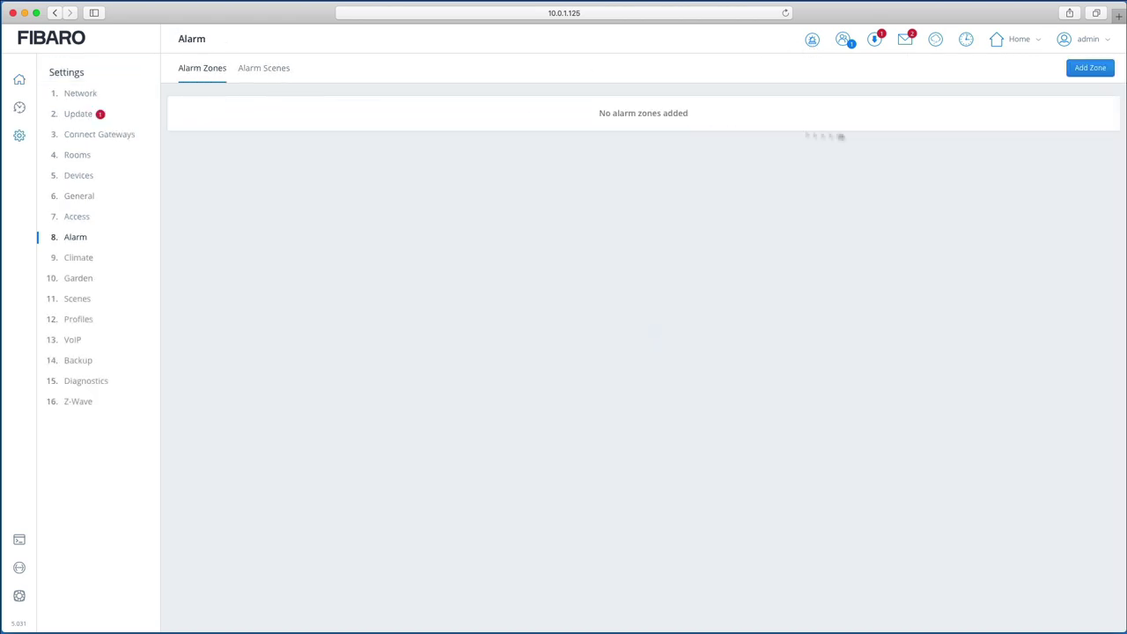
click(841, 42)
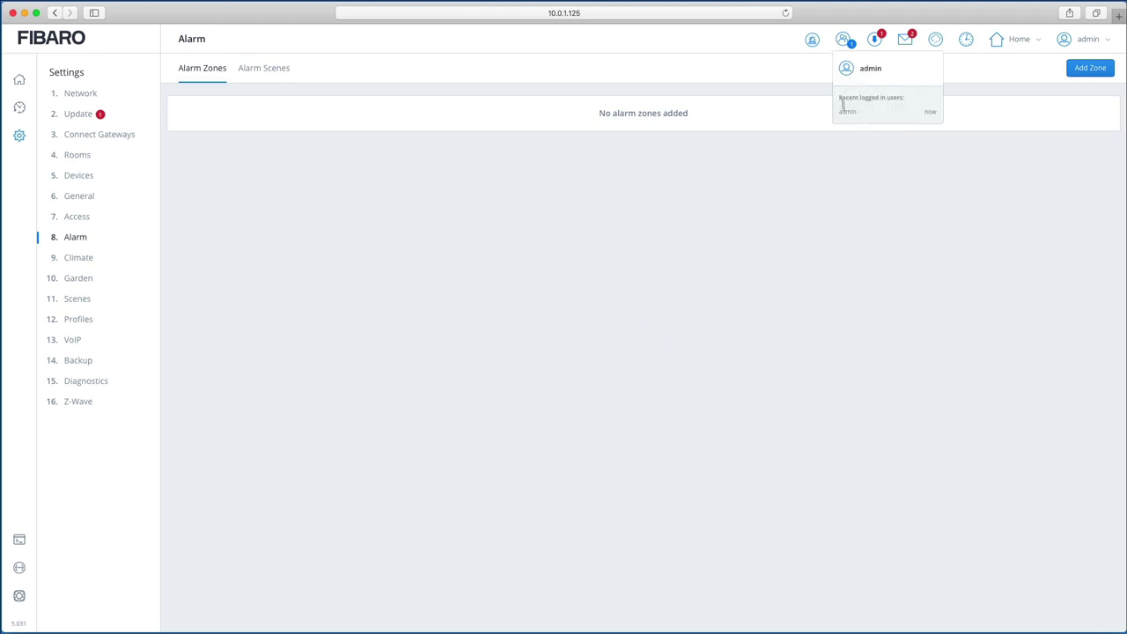
click(877, 40)
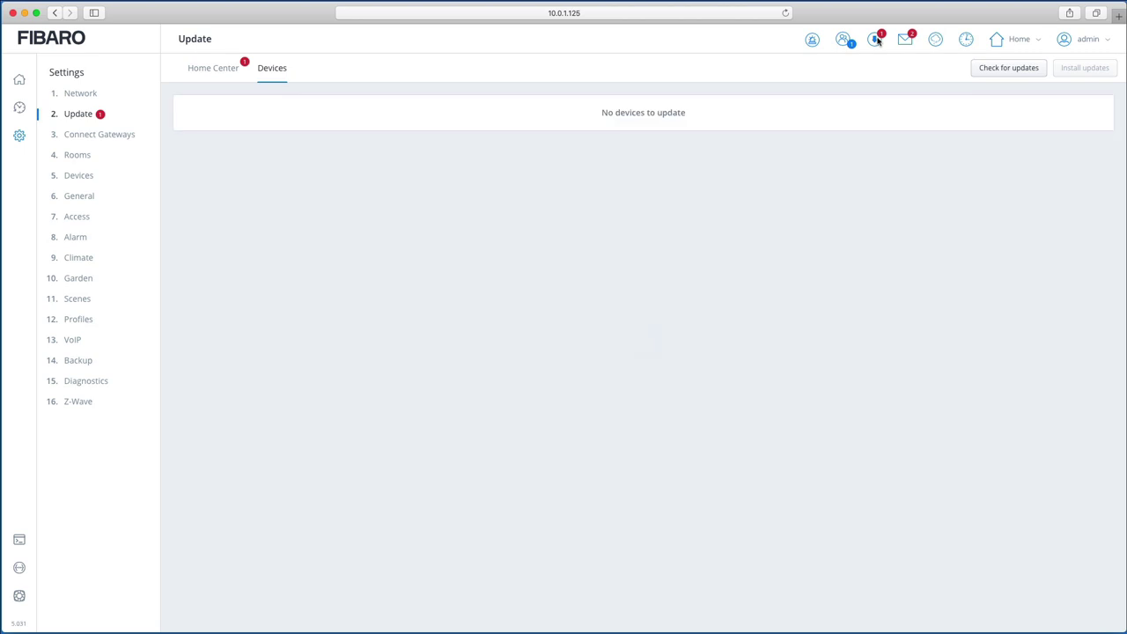
click(217, 73)
click(280, 78)
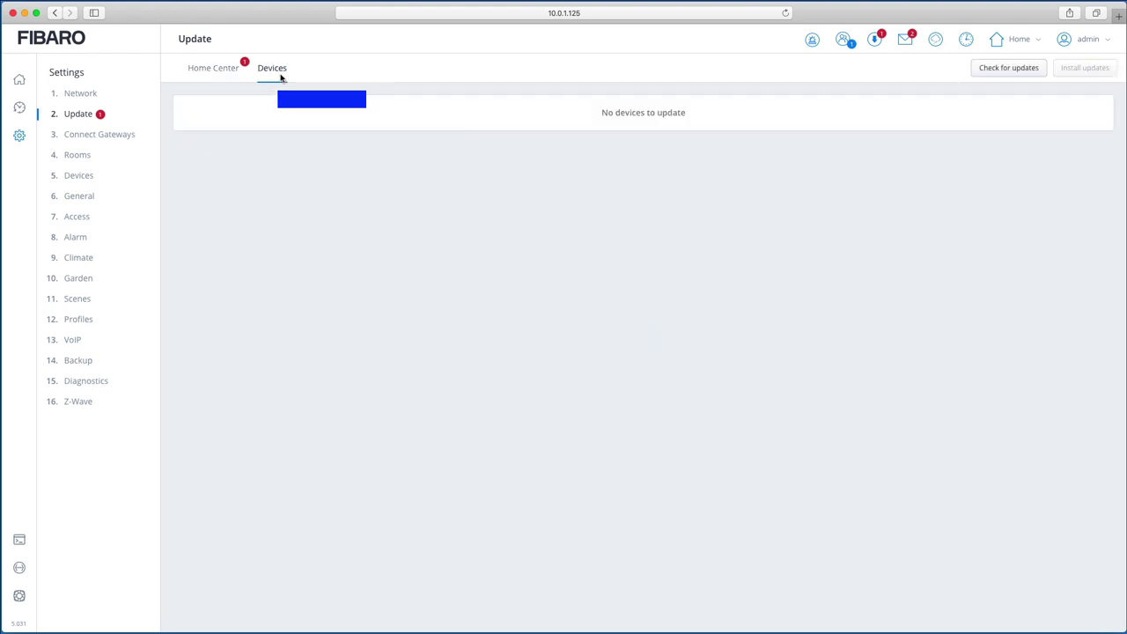
Step: Open the notifications and filter by Critical, Warning and Information, then show All again
click(907, 40)
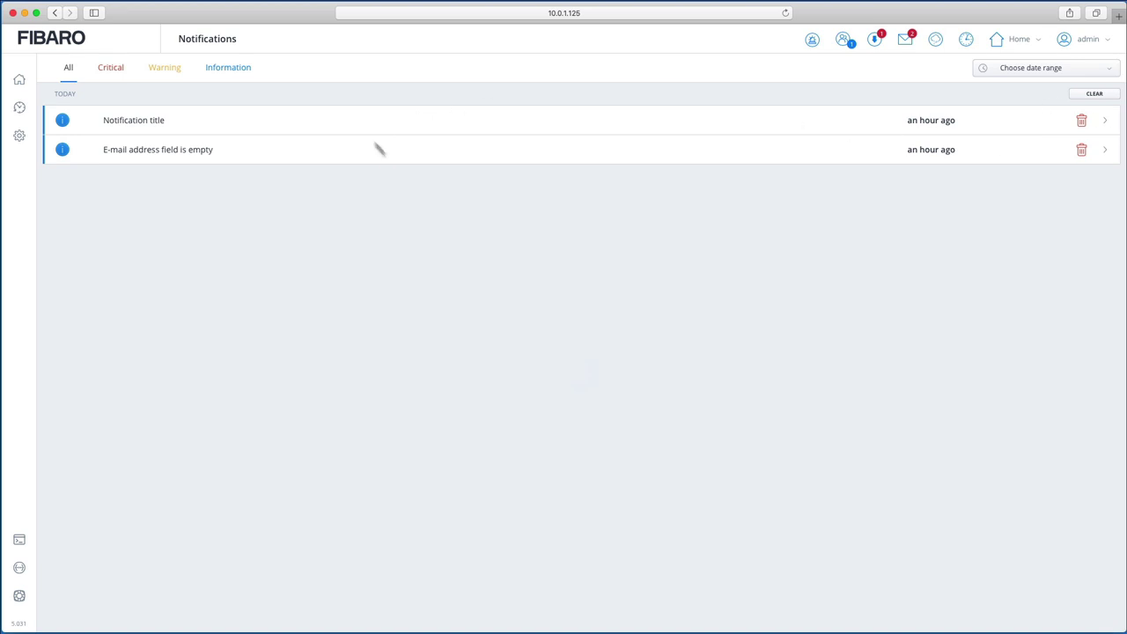
click(109, 74)
click(161, 76)
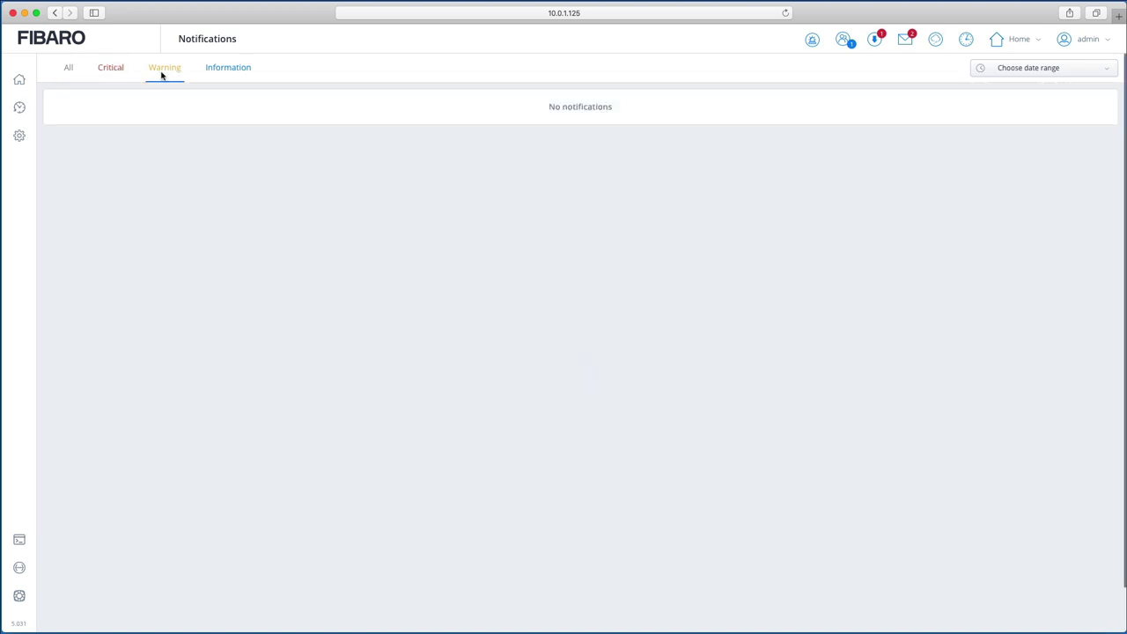
click(241, 76)
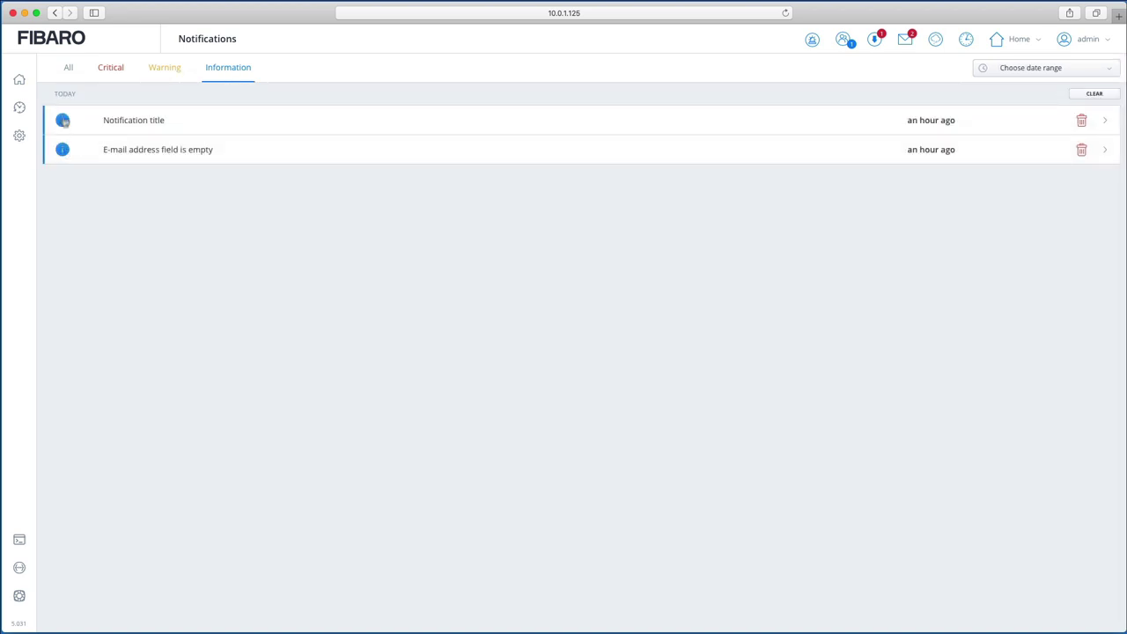
click(72, 68)
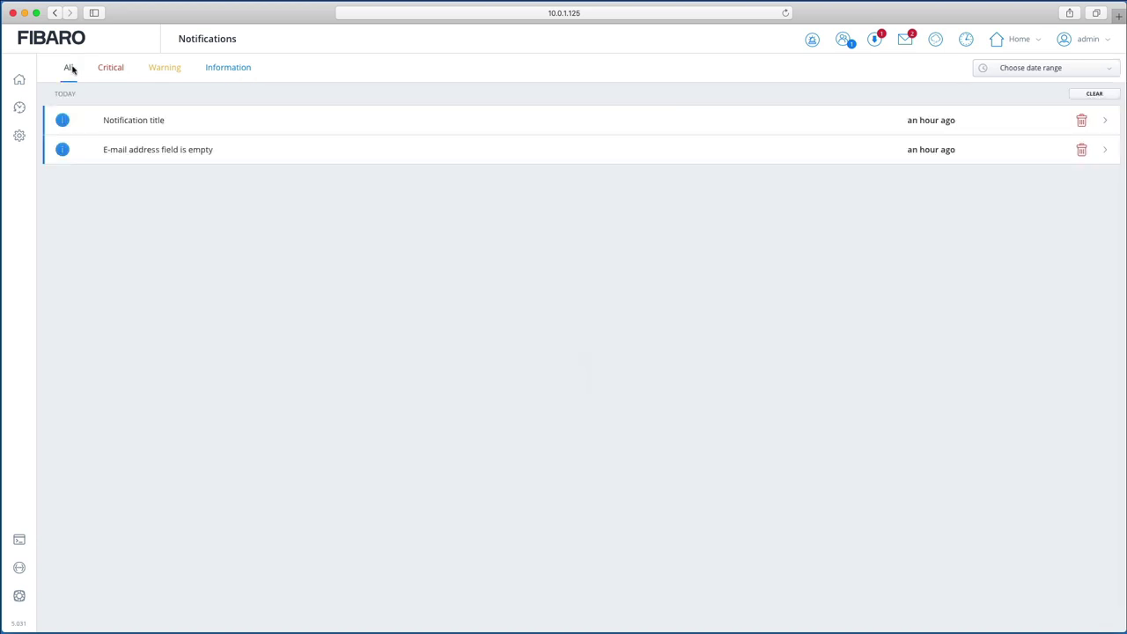
Step: View and close the weather readings panel, then bring up the house modes
click(934, 46)
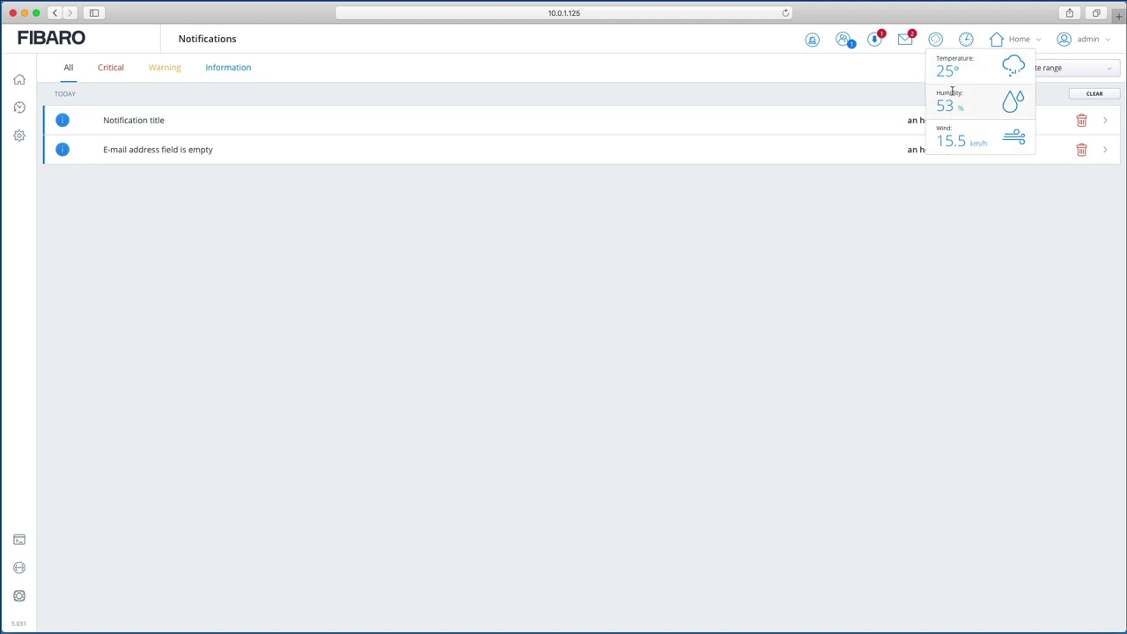
click(932, 39)
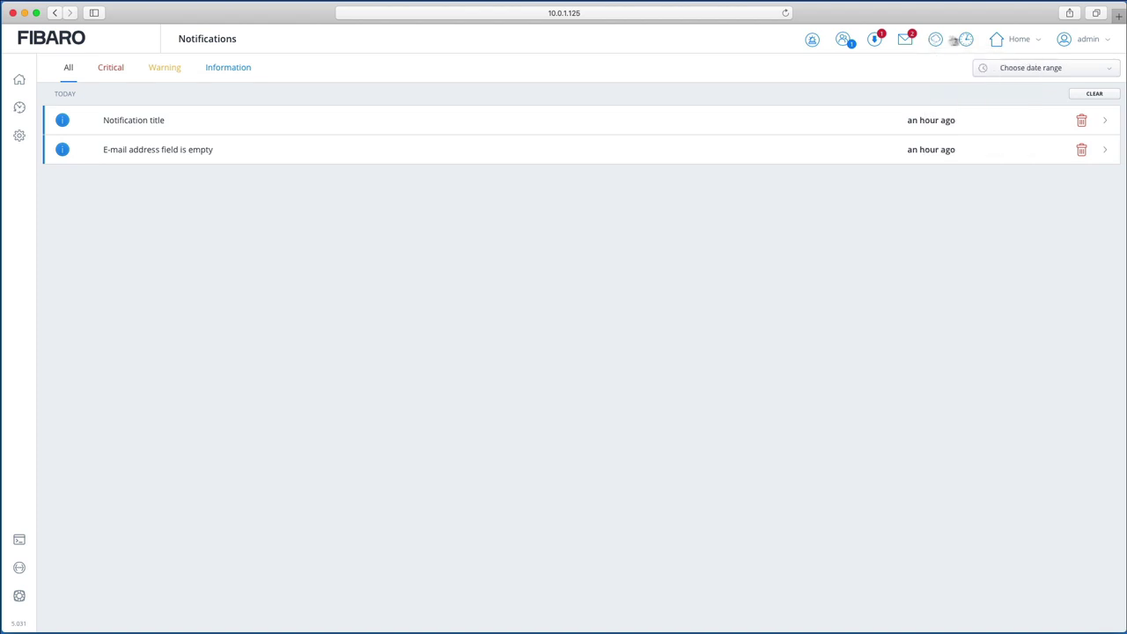
mouse_move(969, 42)
click(1040, 41)
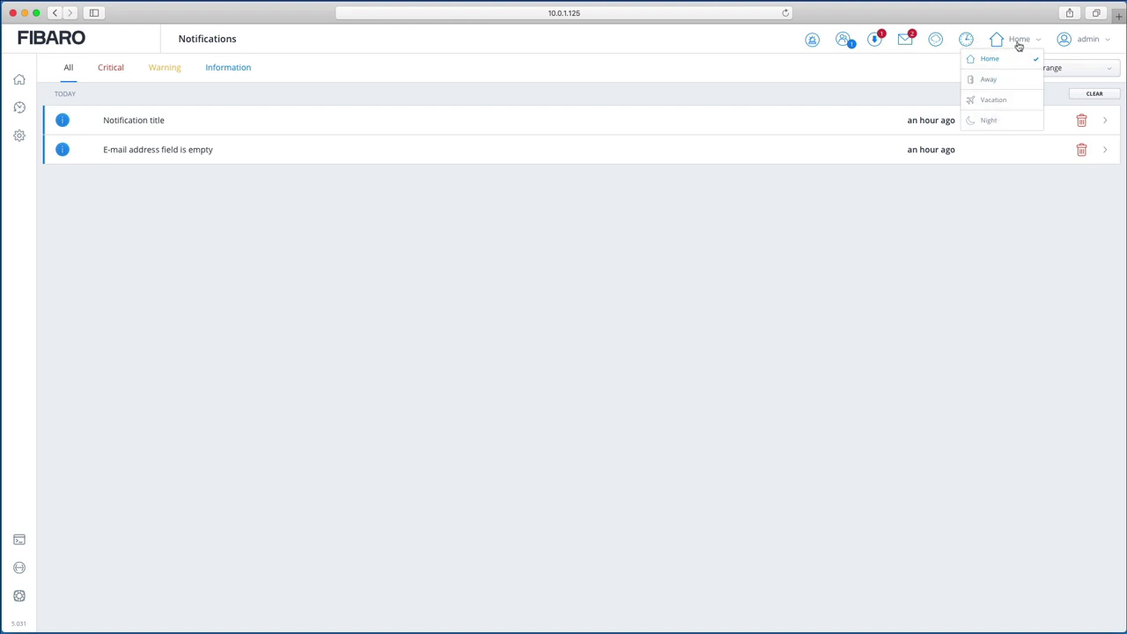
click(1019, 44)
click(1096, 44)
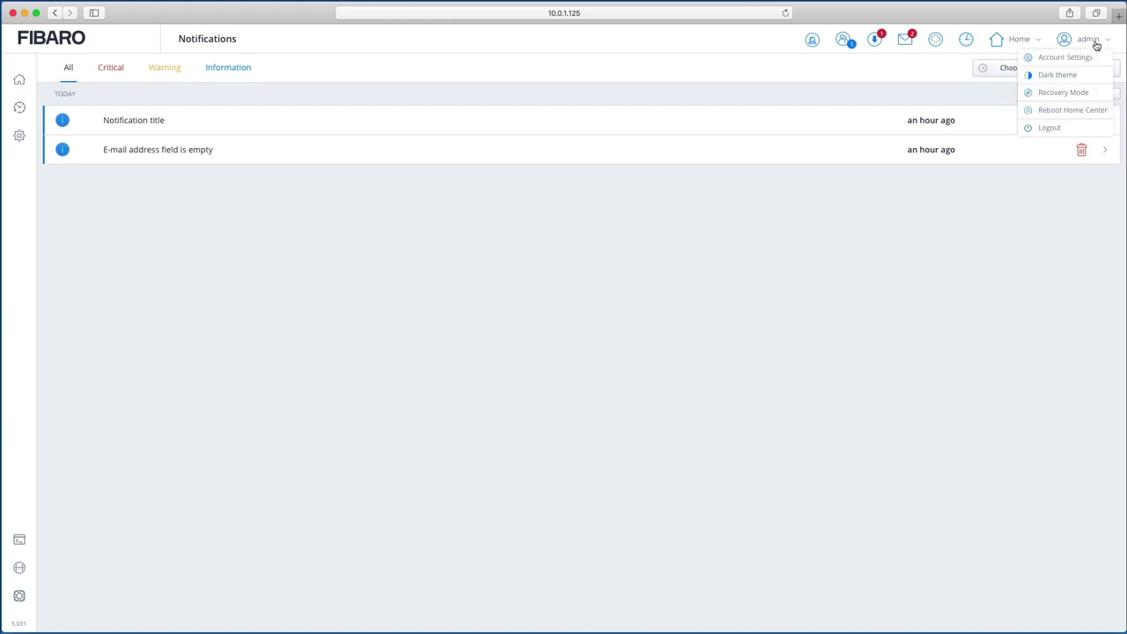
click(1053, 77)
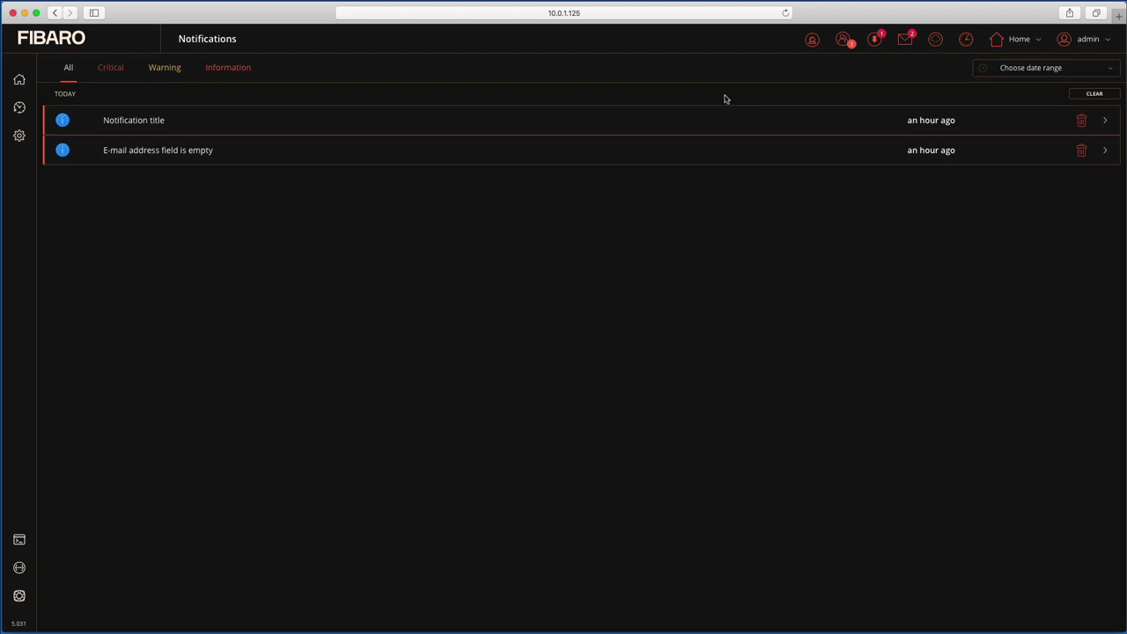
click(1103, 44)
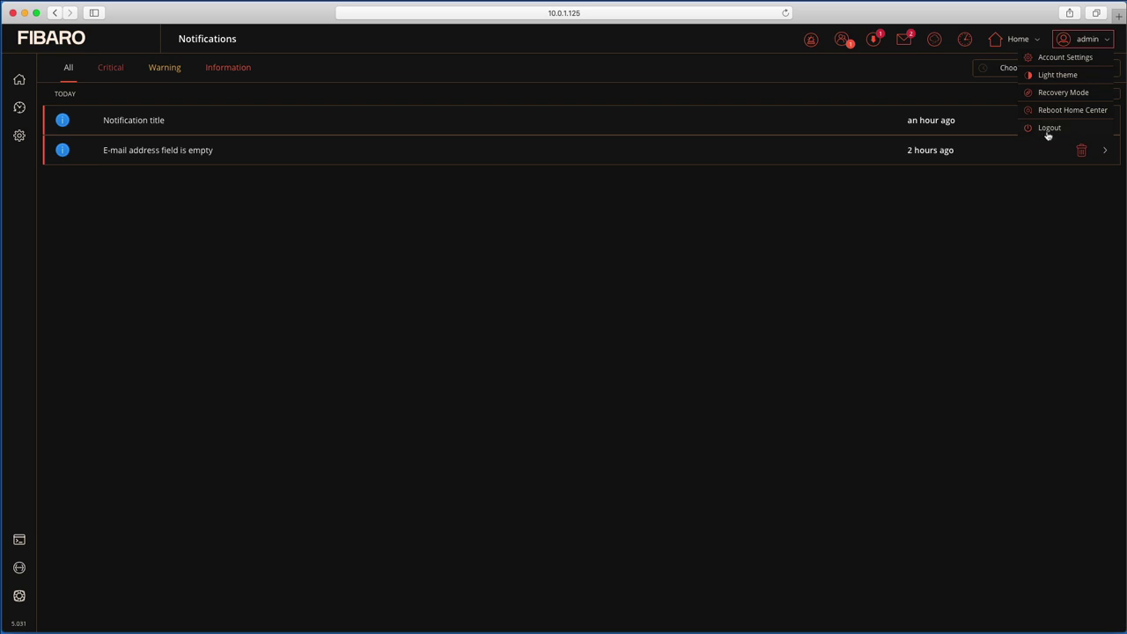
click(1061, 76)
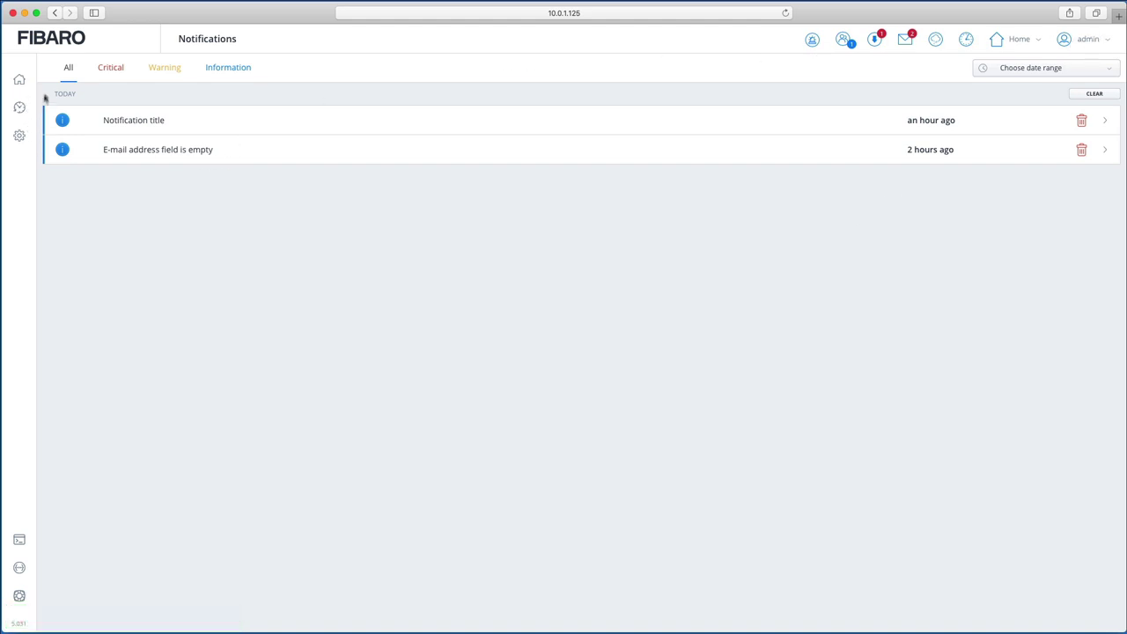
Step: Visit the Dashboard and event History, then open Settings to the Network page
click(19, 84)
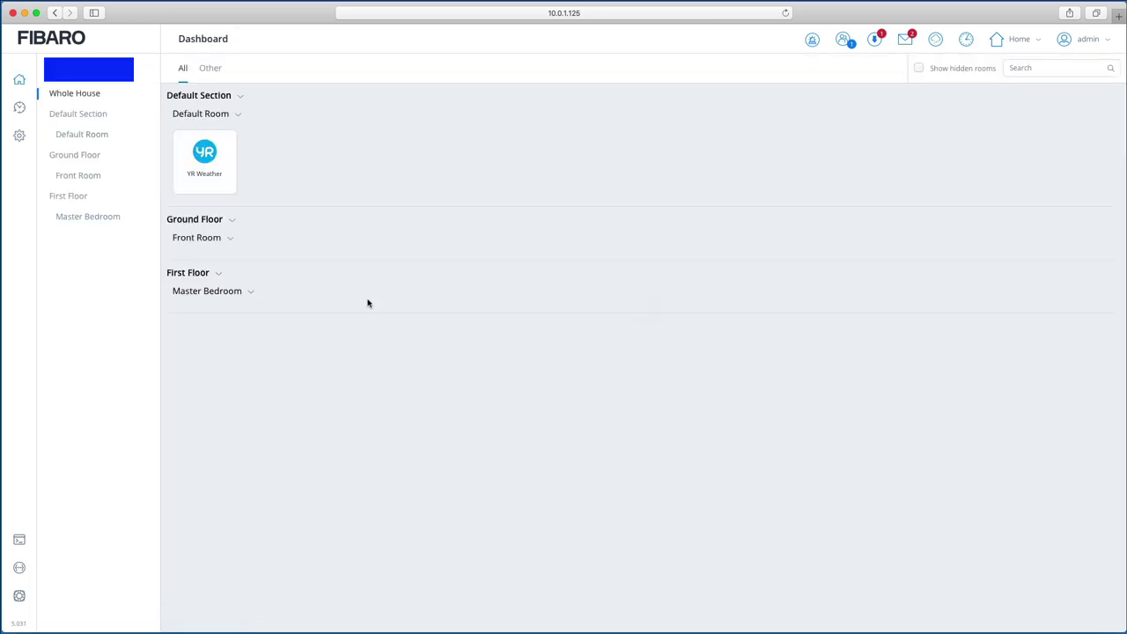
click(21, 108)
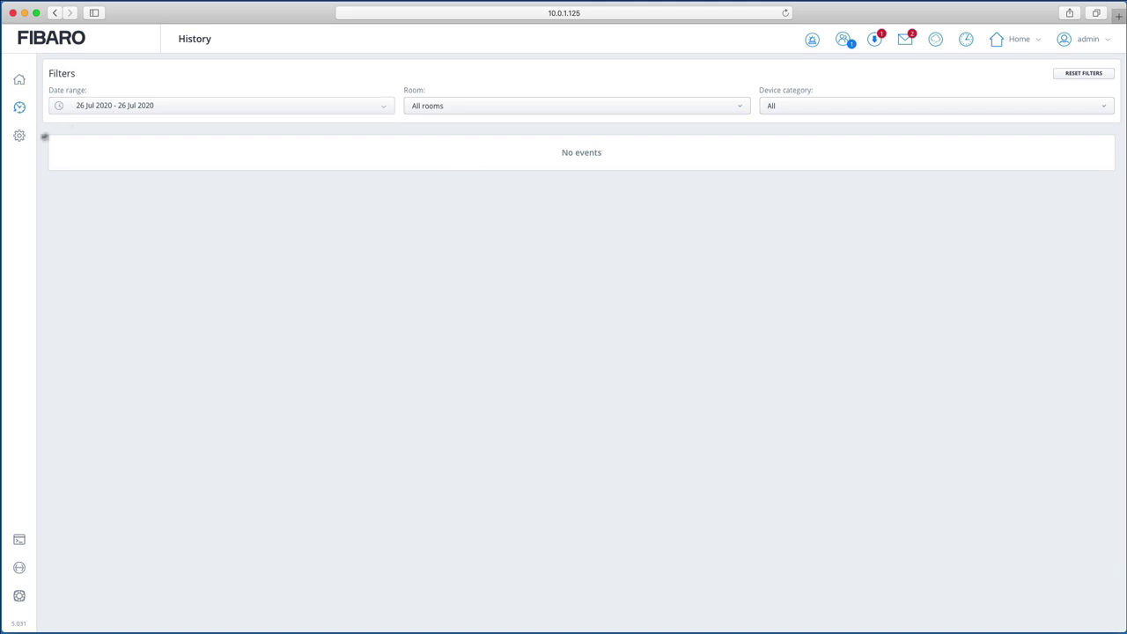
click(21, 139)
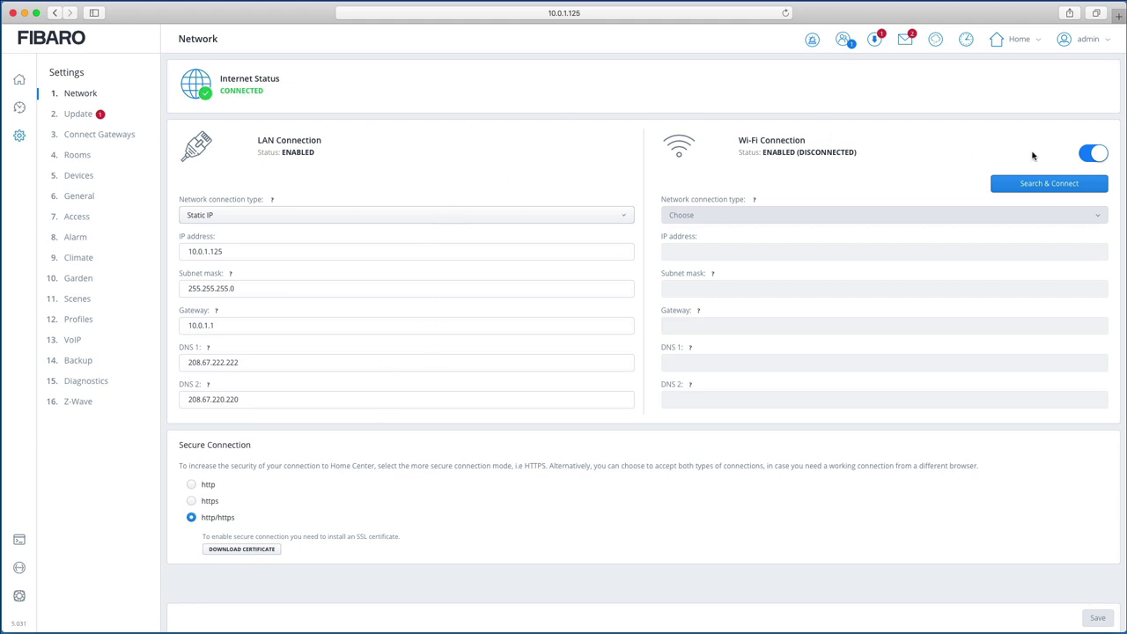
Step: Turn Wi-Fi off, then view the Climate and General settings pages
click(1088, 157)
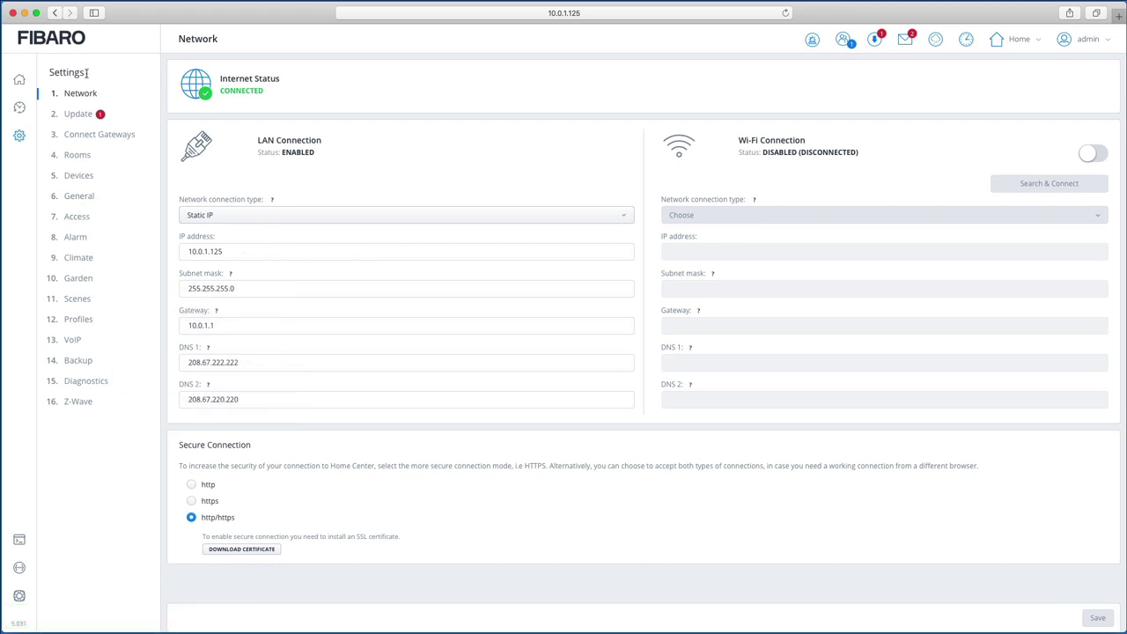
click(81, 255)
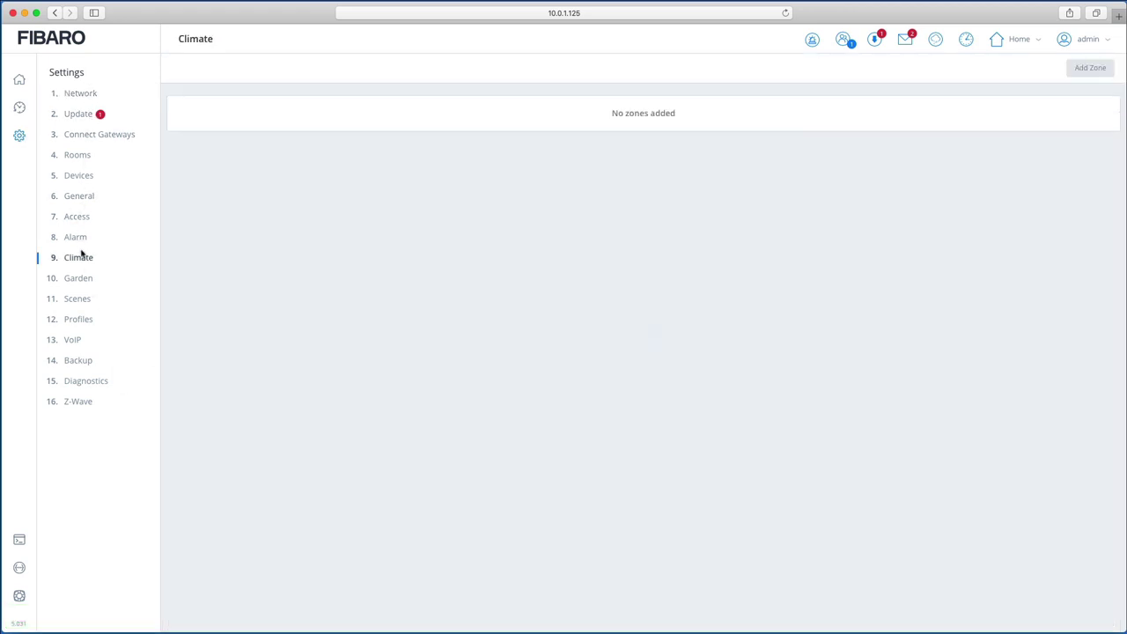
click(84, 201)
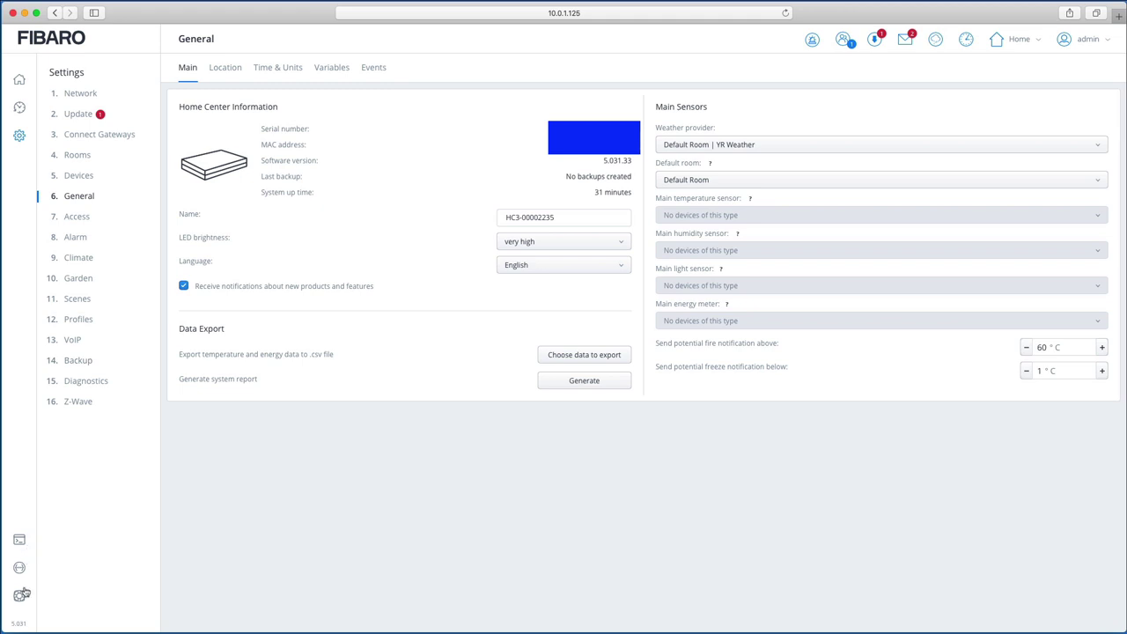
click(19, 541)
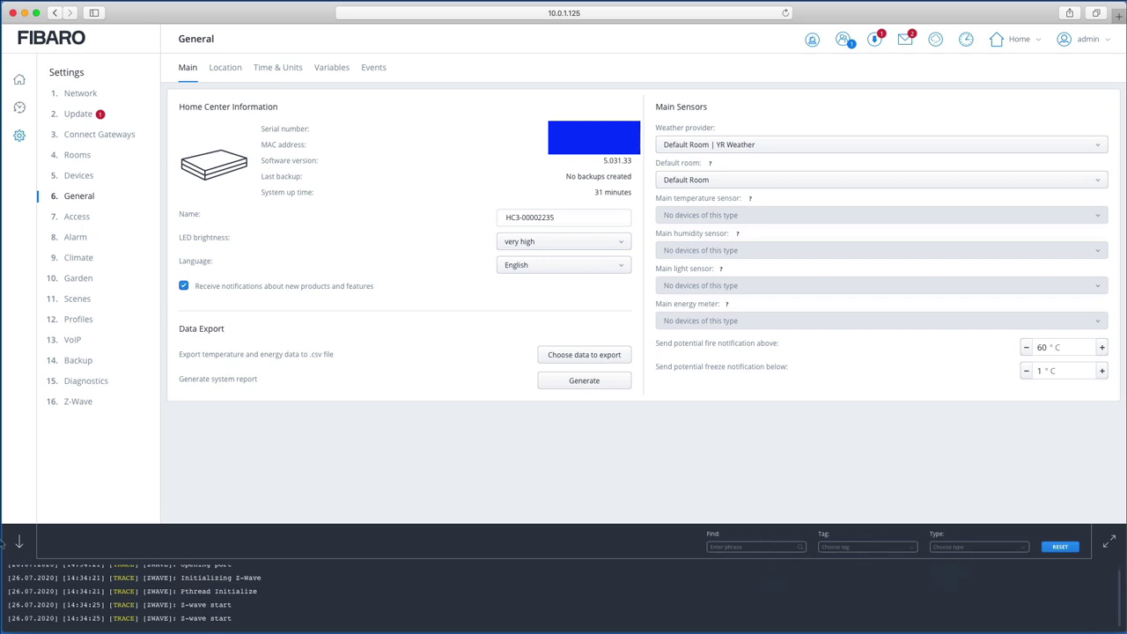
click(19, 541)
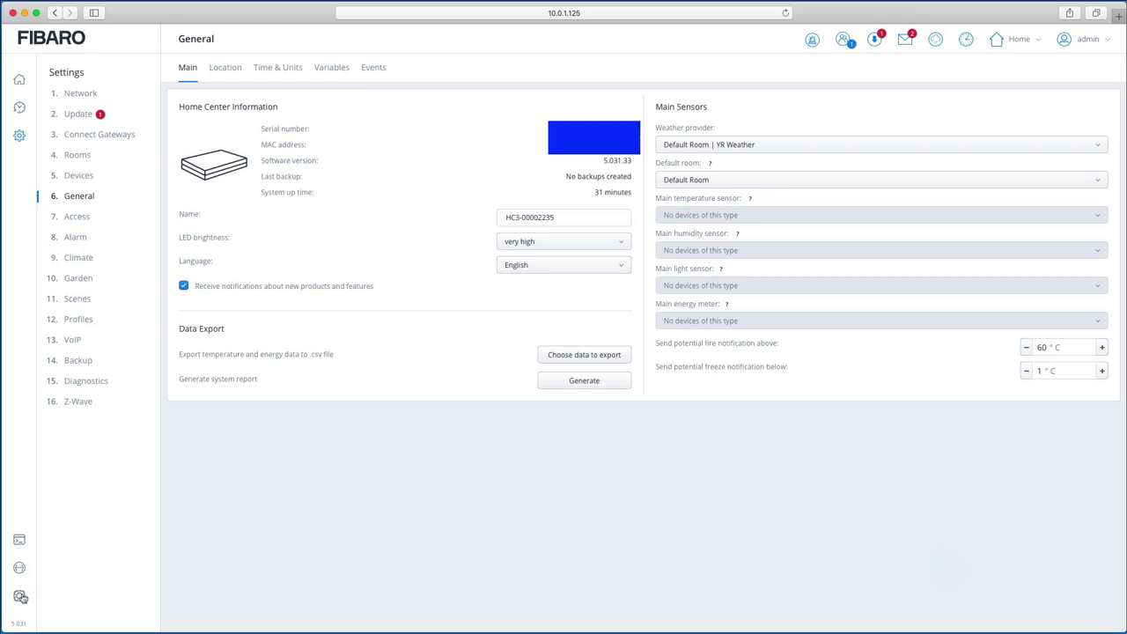
click(20, 597)
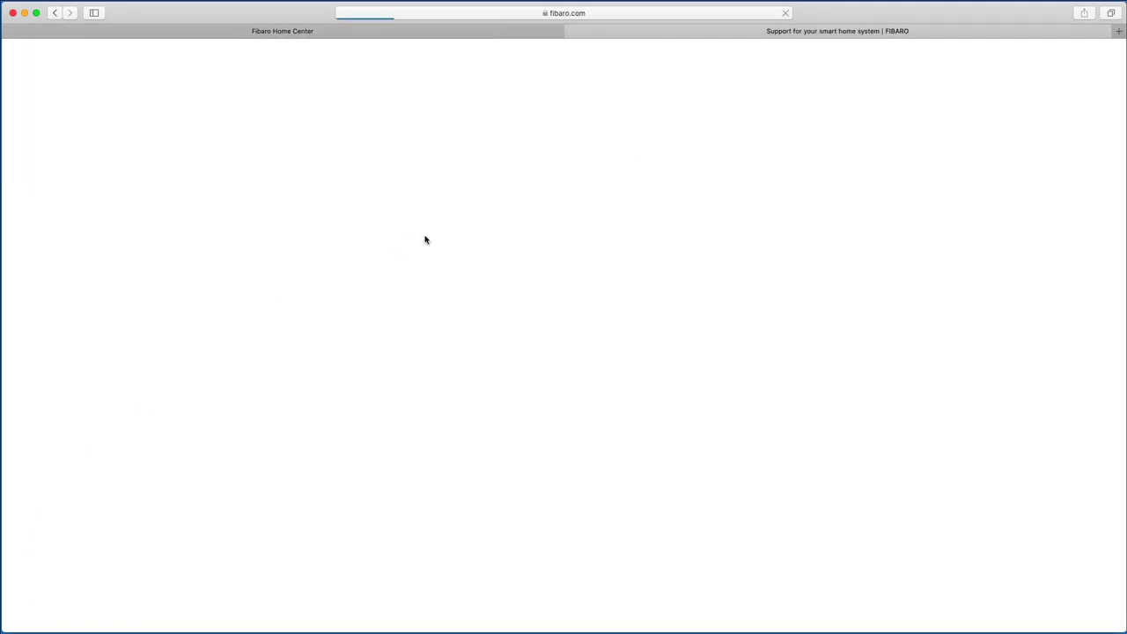
scroll(596, 319, down, 4)
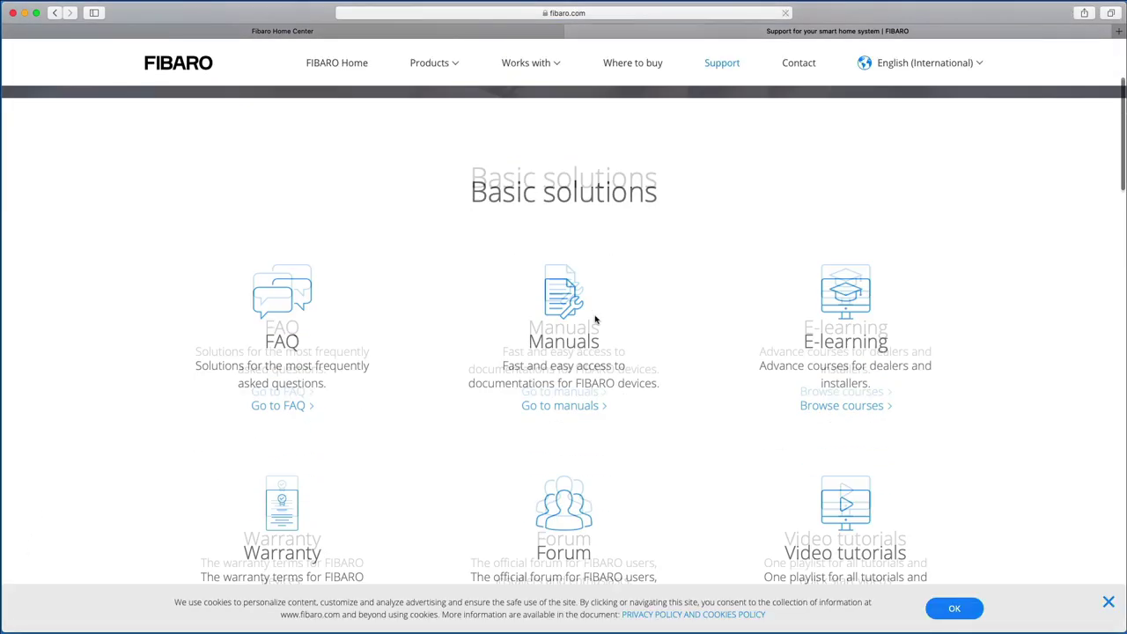
scroll(595, 319, down, 10)
scroll(595, 320, up, 8)
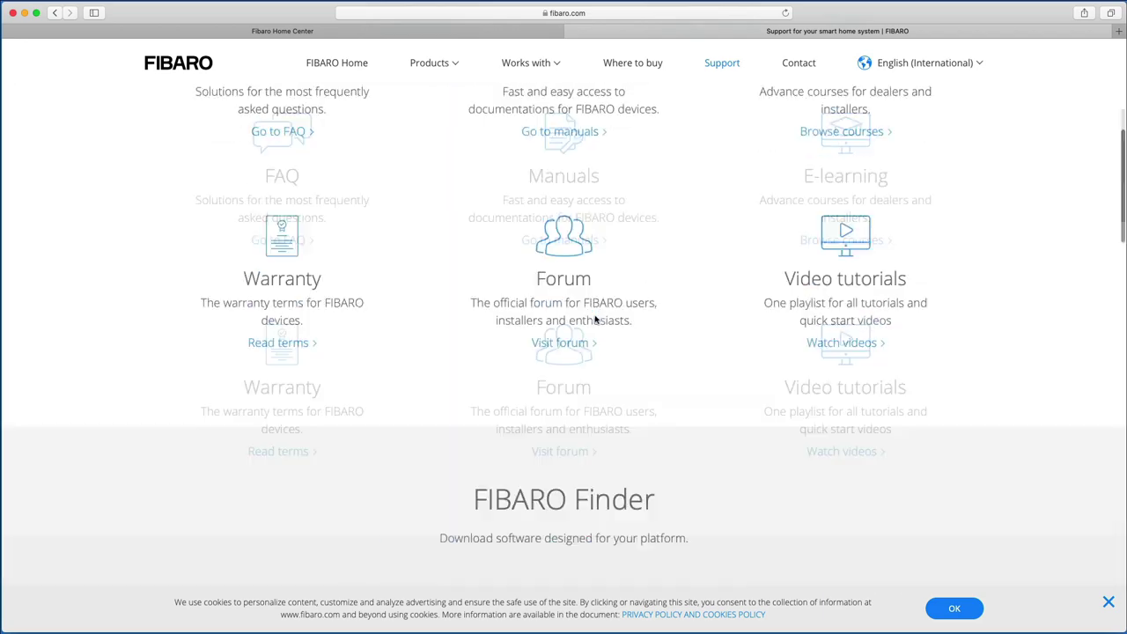
scroll(596, 319, up, 5)
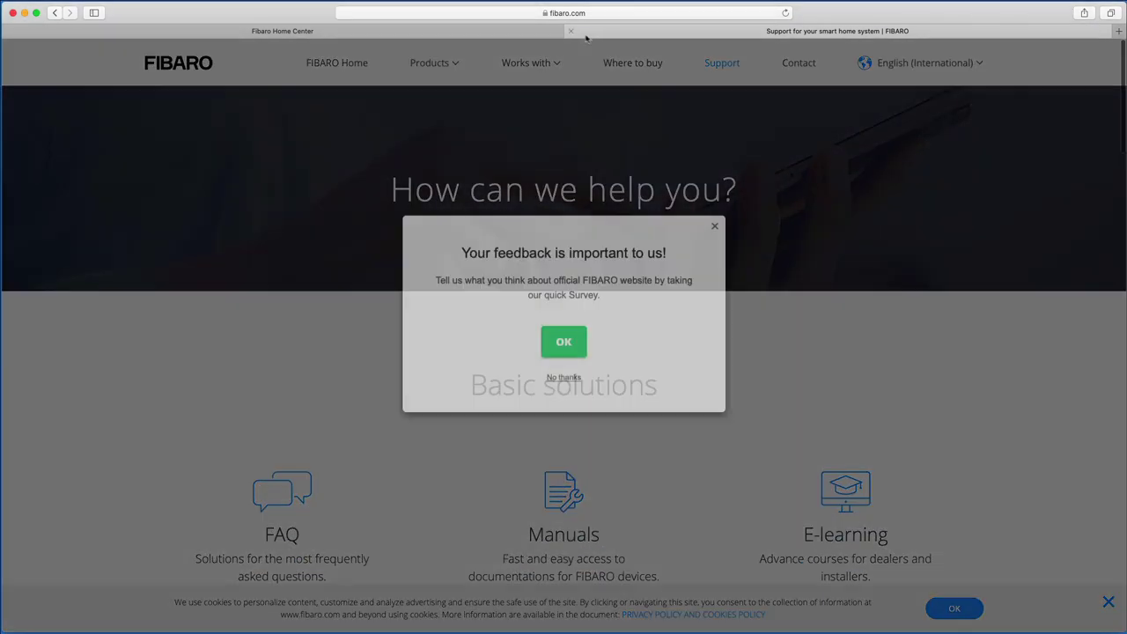
click(715, 226)
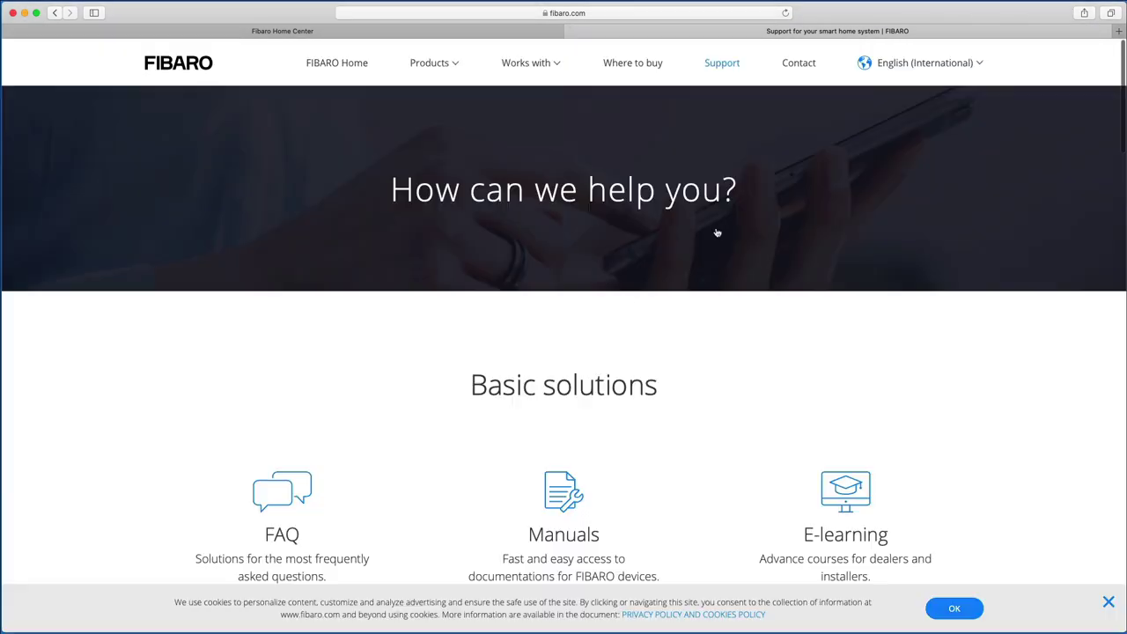
click(568, 30)
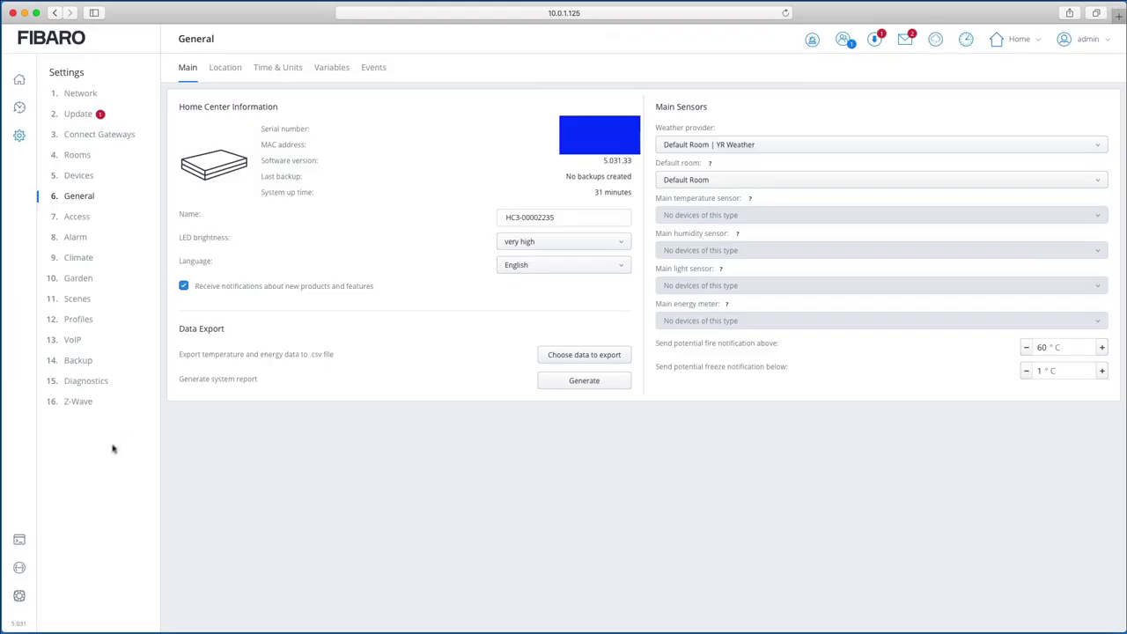
click(21, 569)
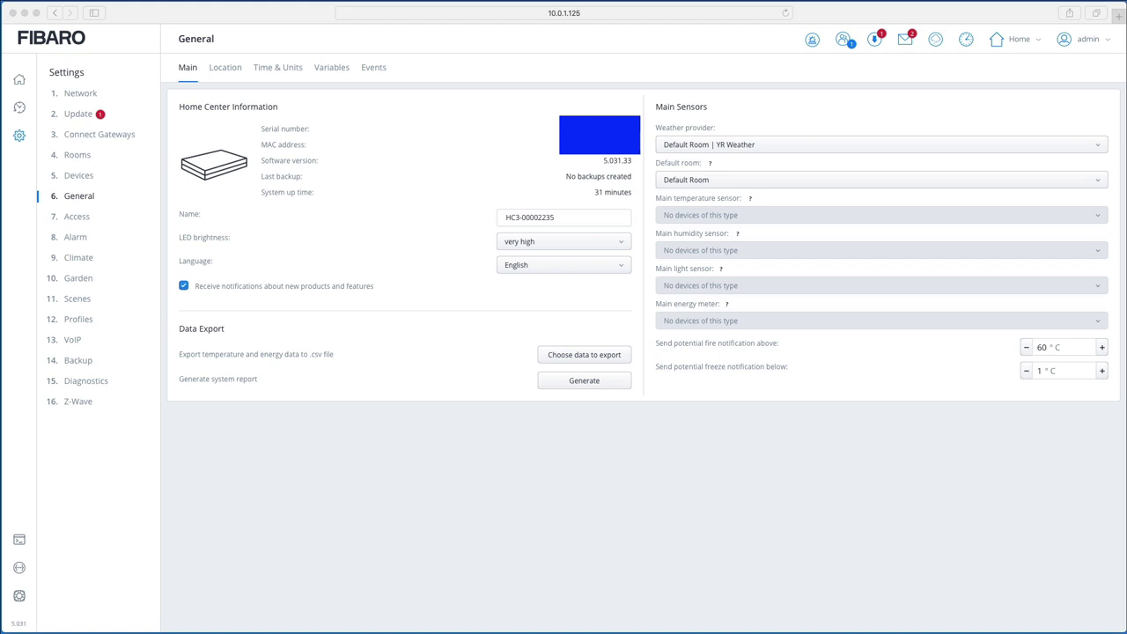
drag(1126, 12, 521, 20)
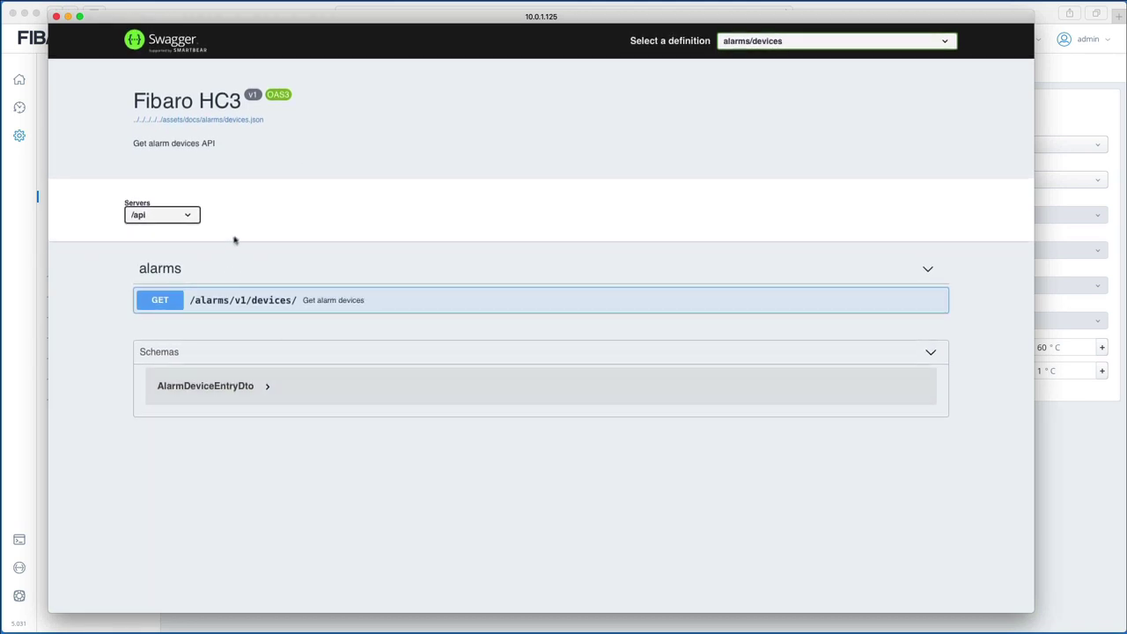
click(755, 44)
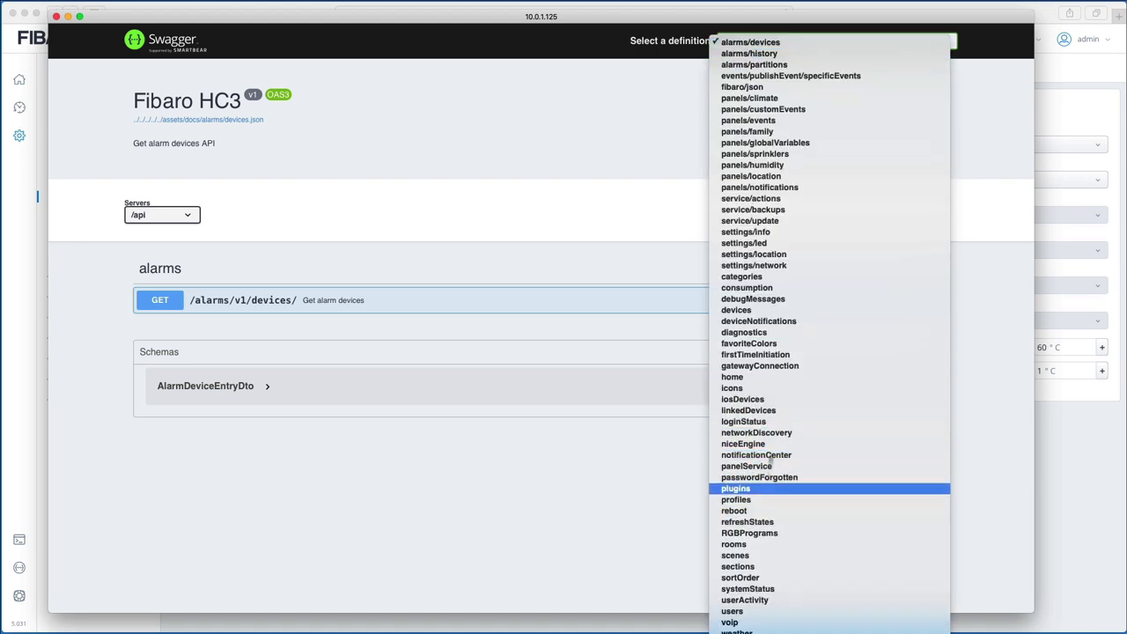
click(826, 177)
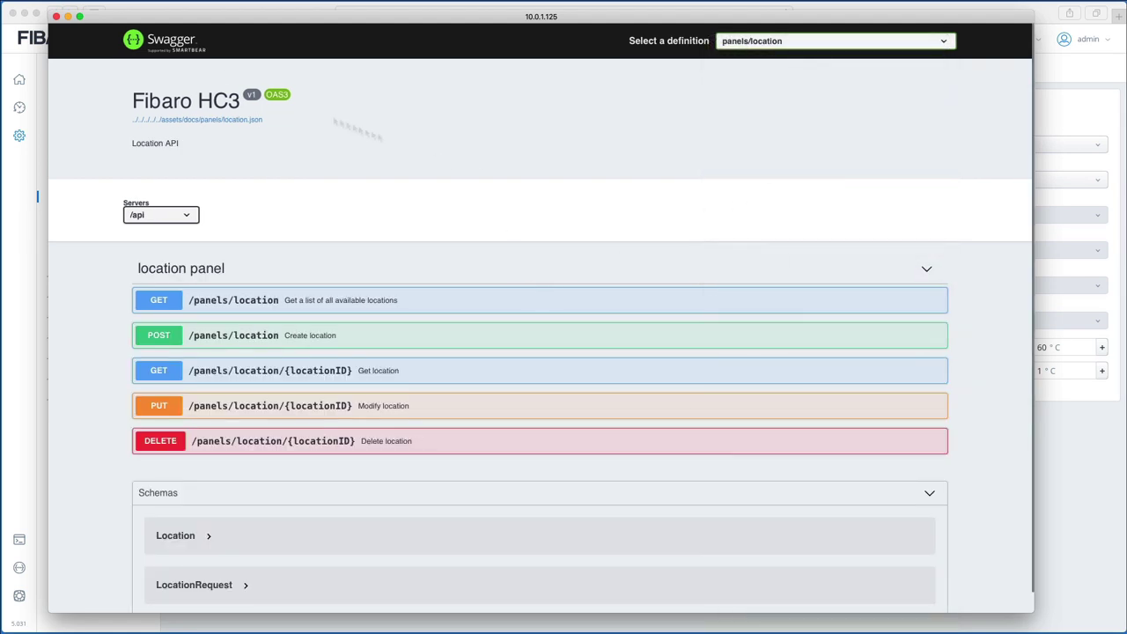
click(56, 17)
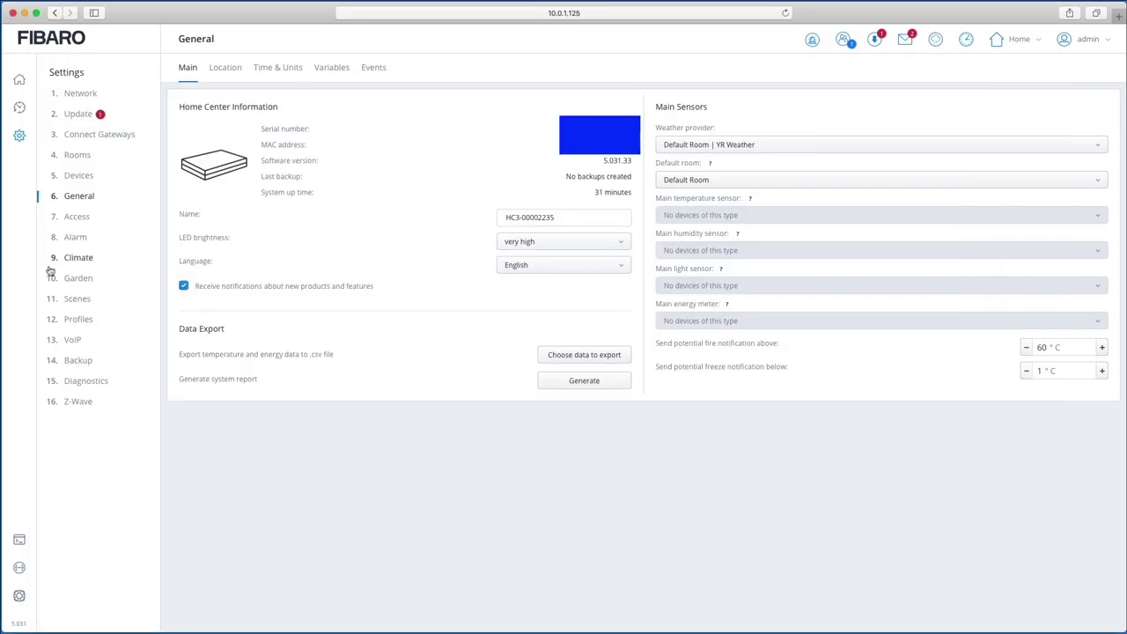
Step: In Access settings, choose Connect to Fibaro ID to open the Remote Access login
click(77, 216)
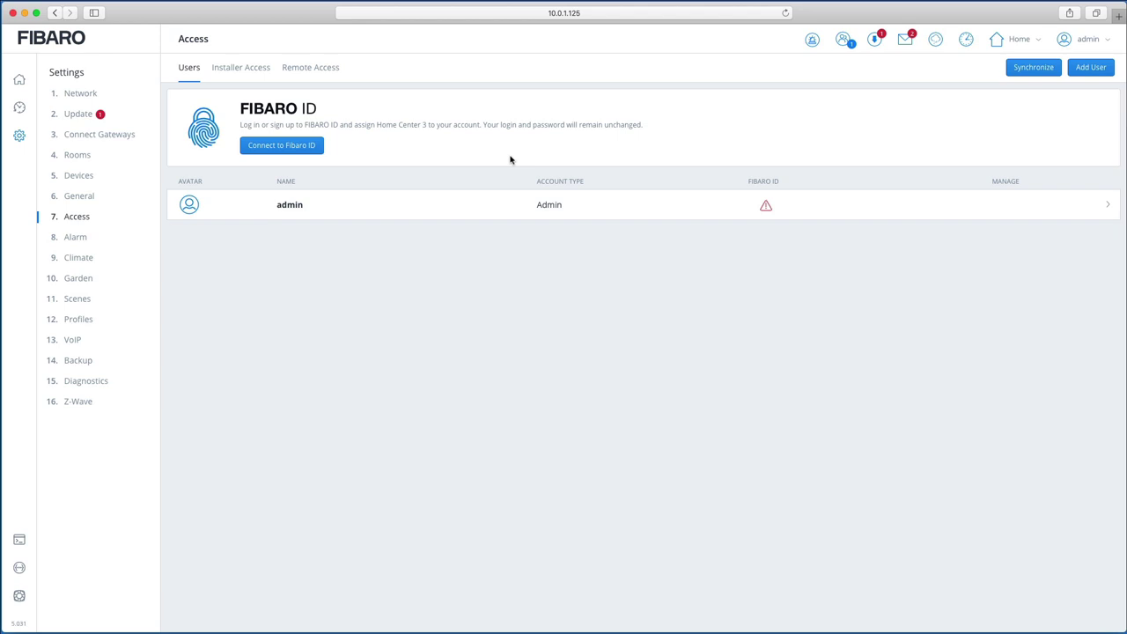
click(272, 149)
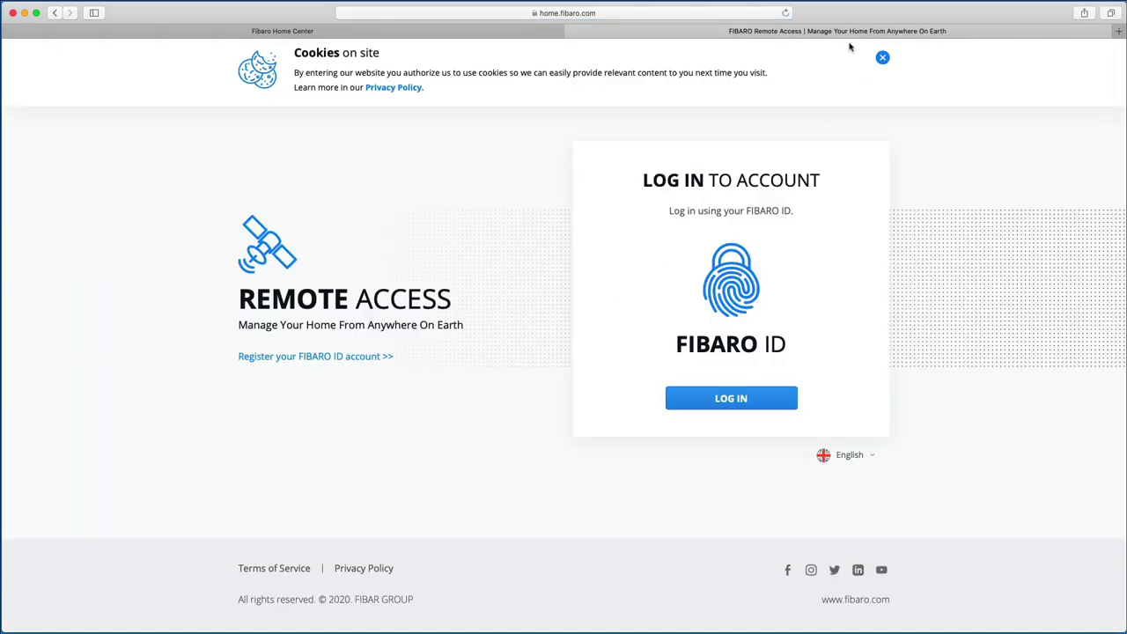
Step: Dismiss the cookies notice, proceed to FIBARO ID login and enter the account e-mail
click(883, 59)
click(730, 398)
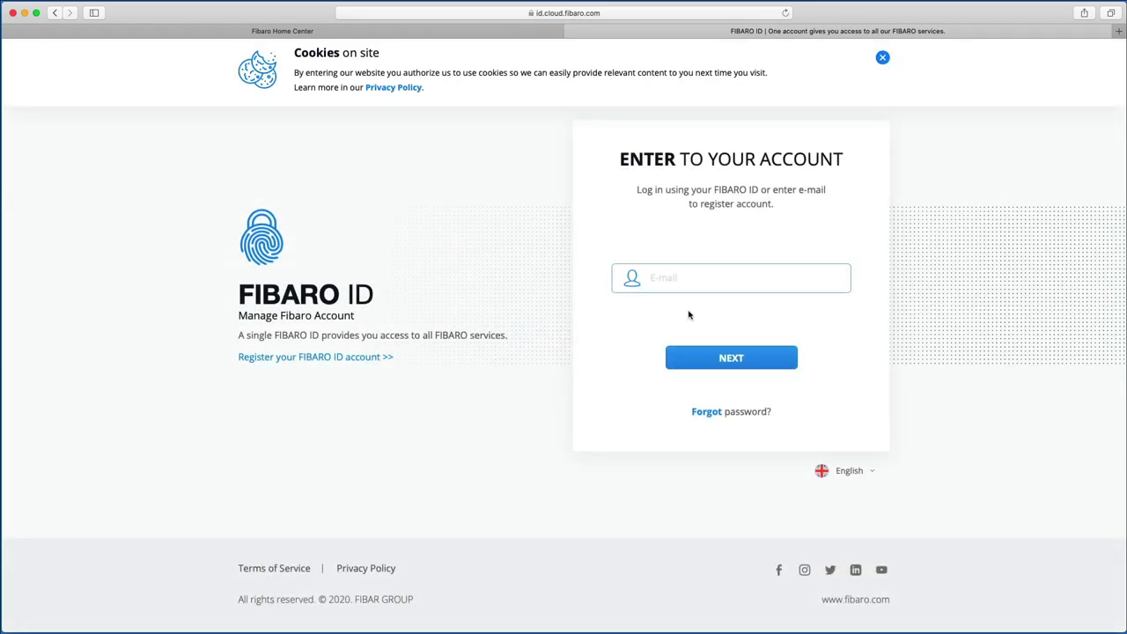
click(696, 278)
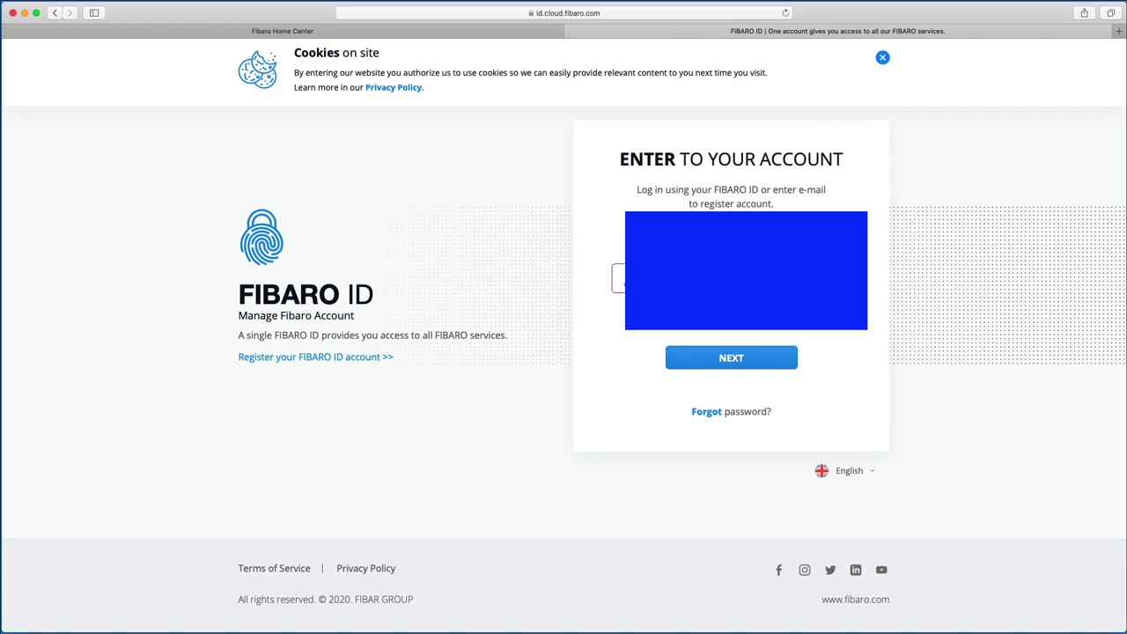
click(741, 359)
Step: Accept Data & Privacy, log in with the account password, and decline saving it in Safari
click(595, 433)
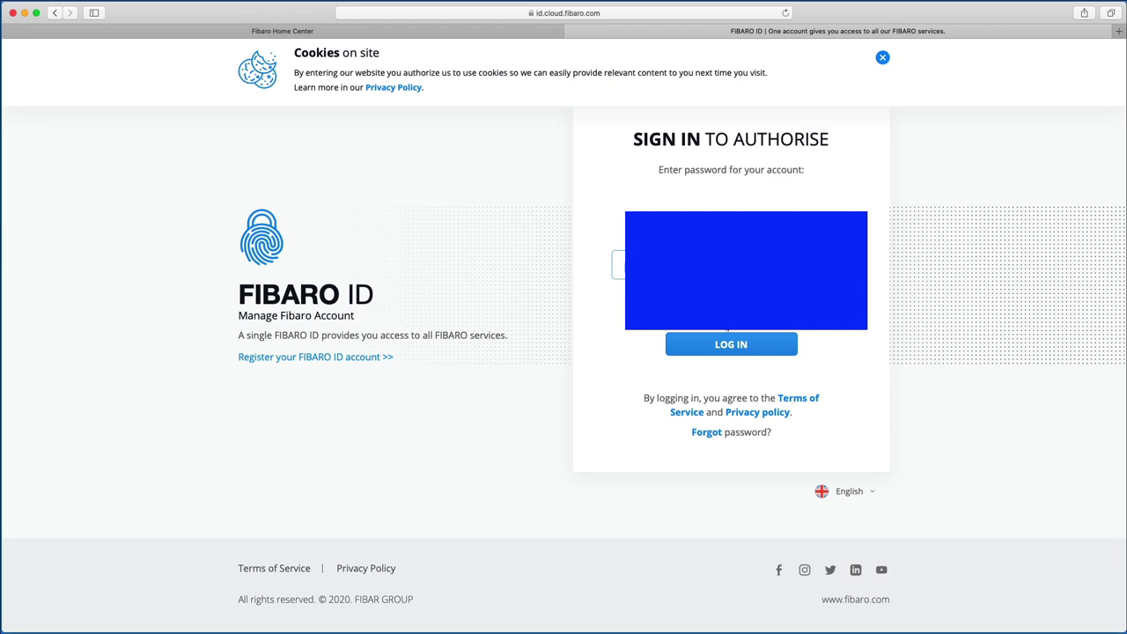
click(731, 345)
click(626, 100)
click(755, 345)
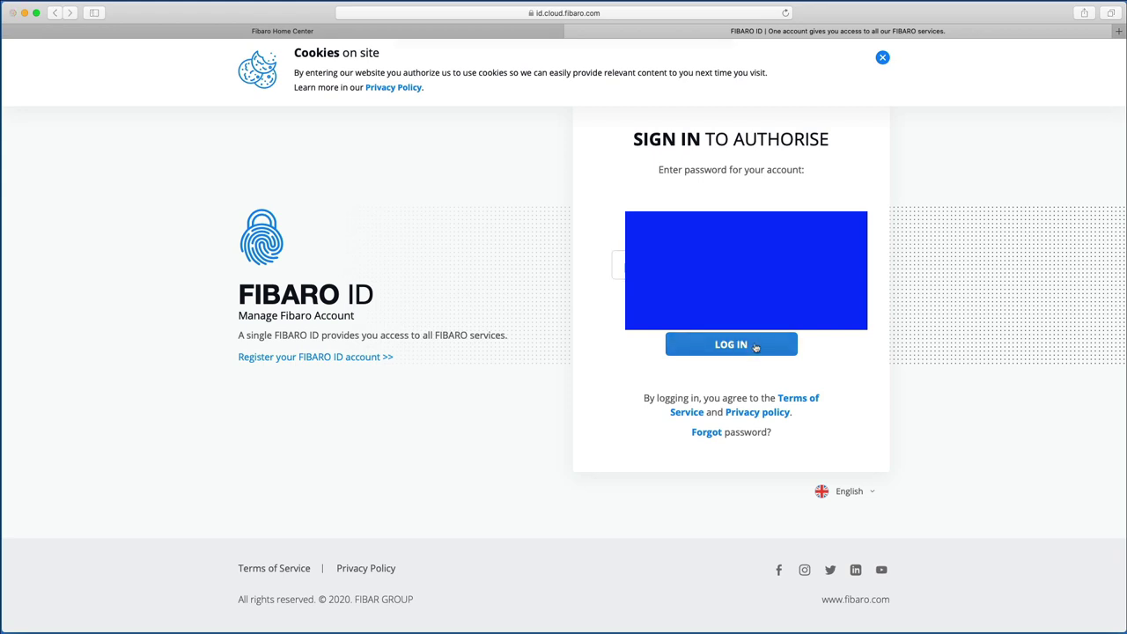
click(622, 98)
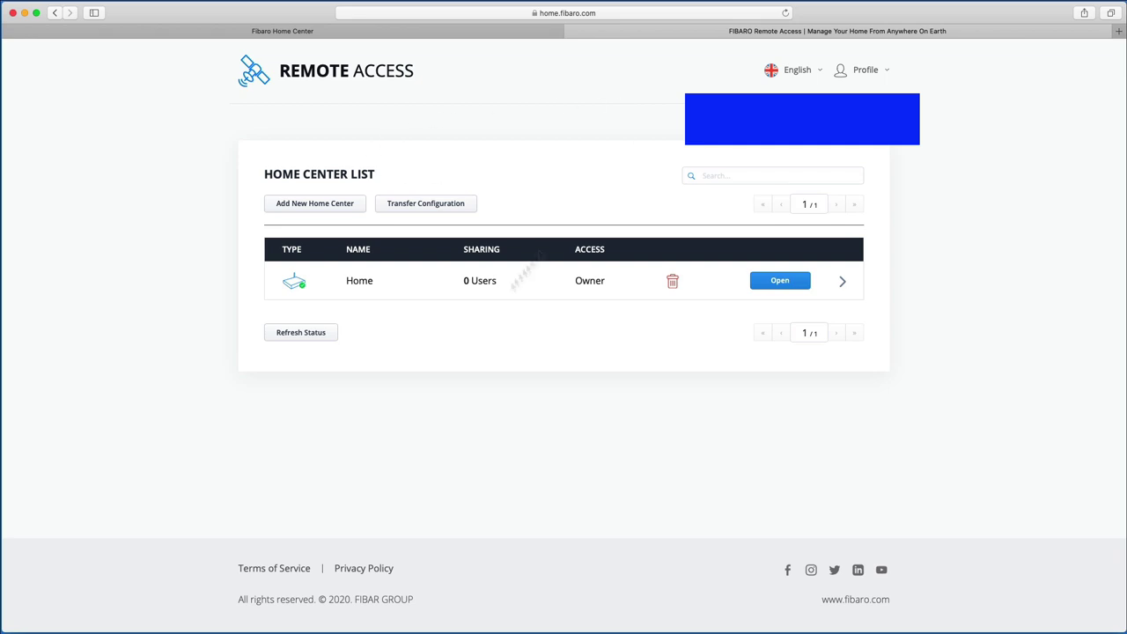
Step: Open the Add New Home Center form and look up HC3's General settings for its identifiers
click(309, 204)
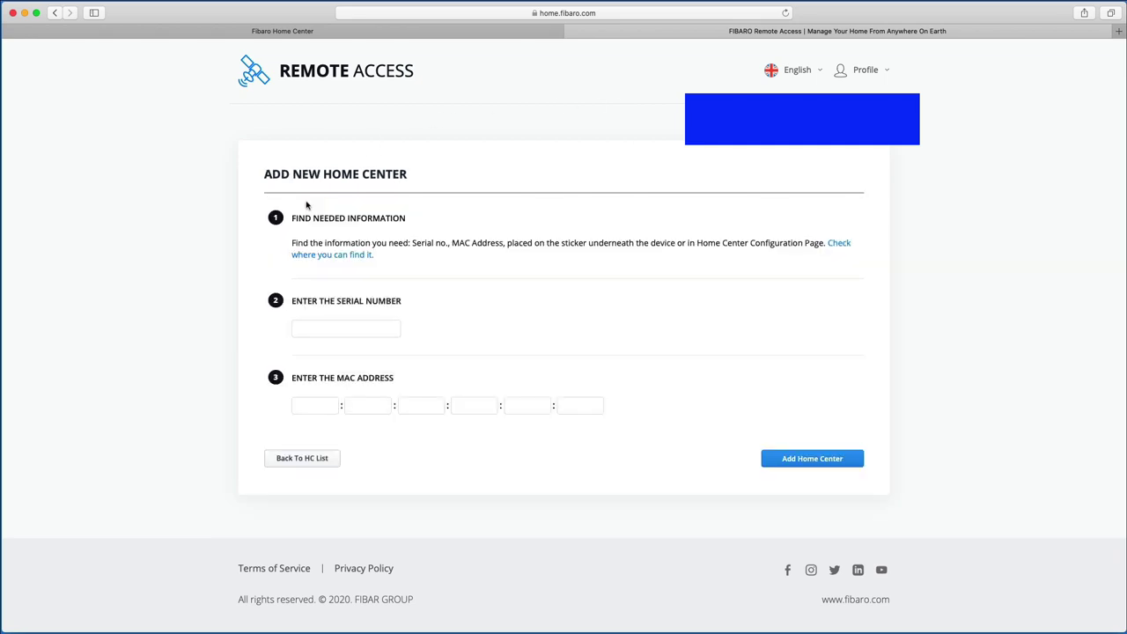
click(363, 327)
click(470, 36)
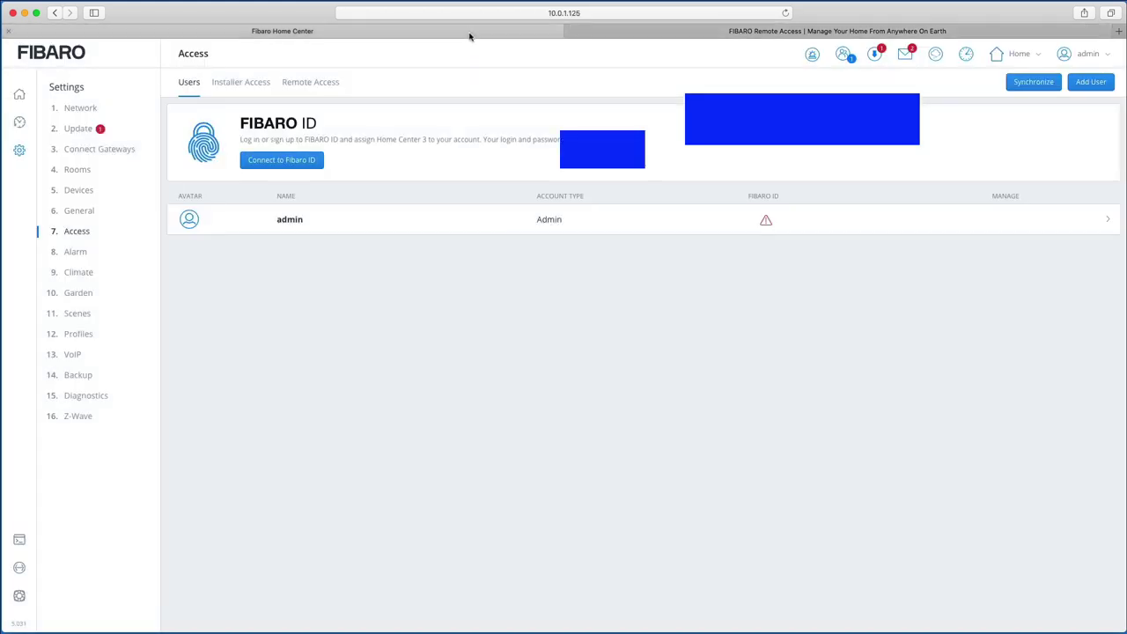
click(79, 210)
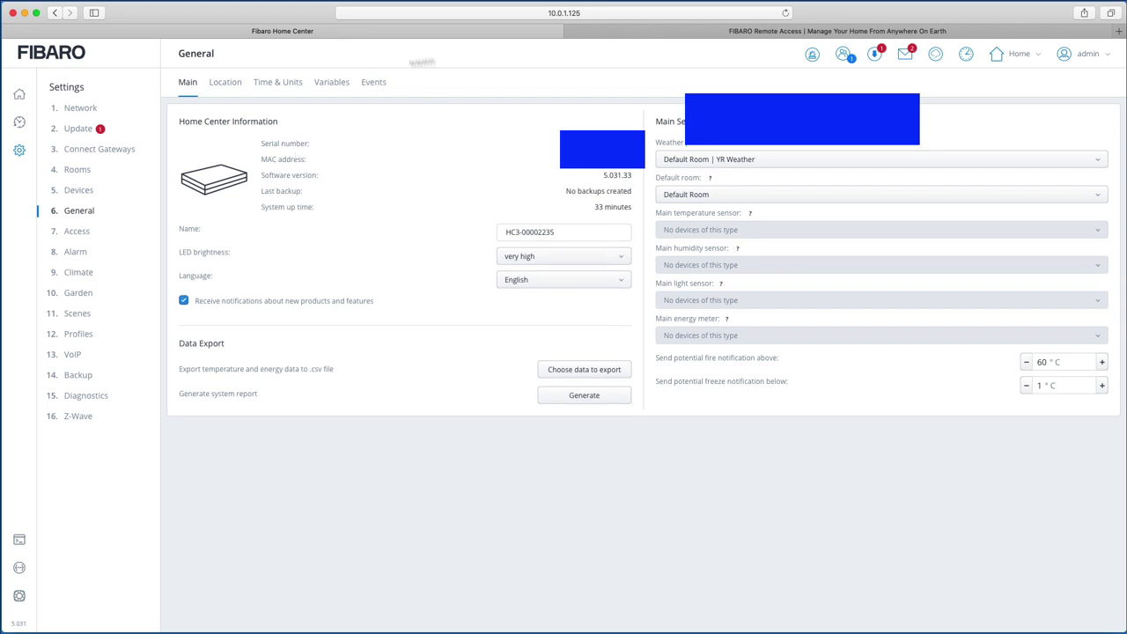
Step: Fill in the serial number and MAC from HC3, submit the registration and acknowledge it
click(704, 32)
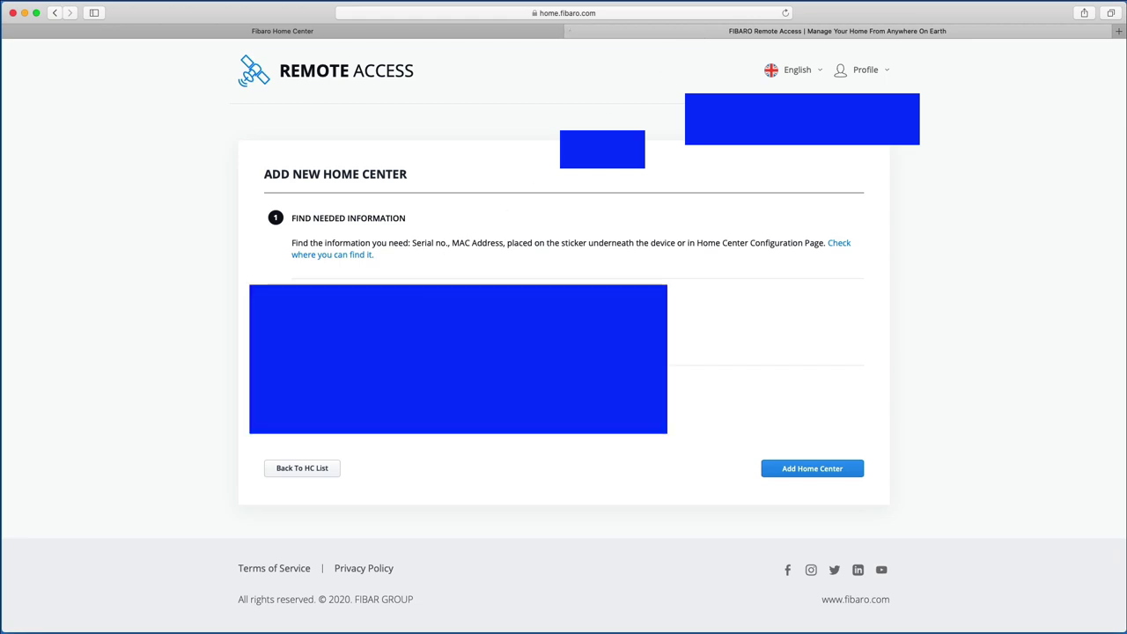
click(278, 32)
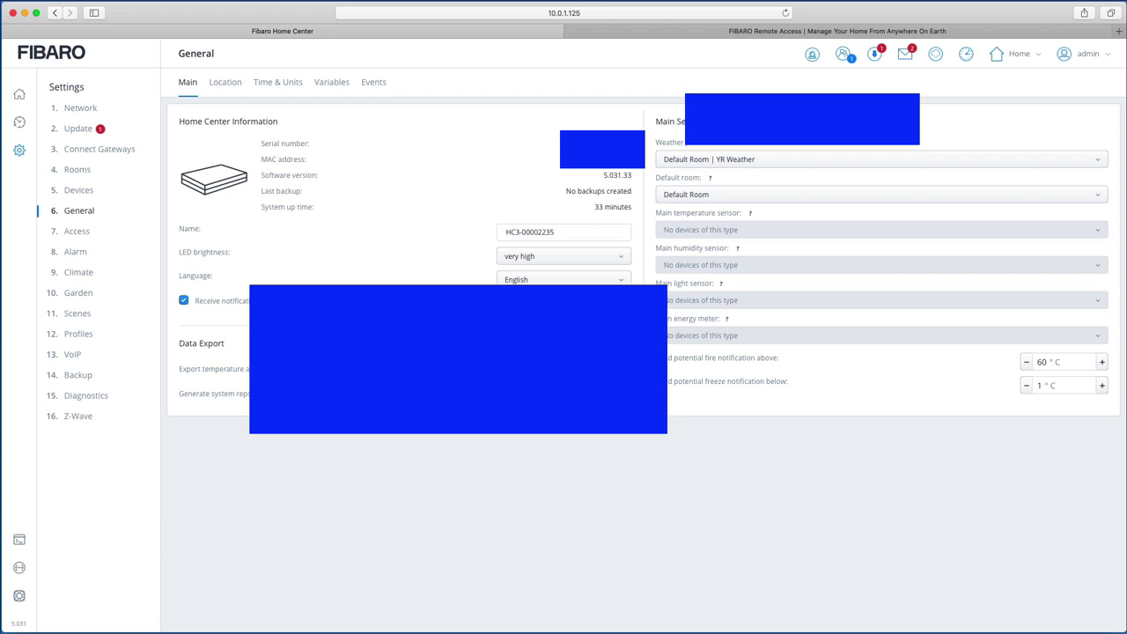
click(594, 37)
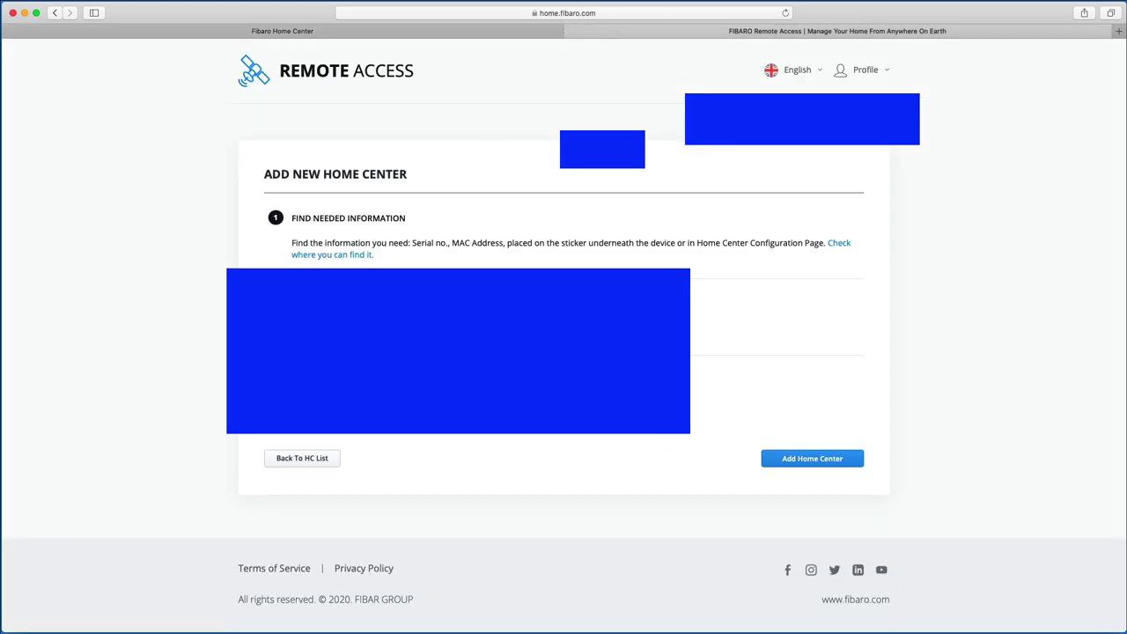
click(828, 458)
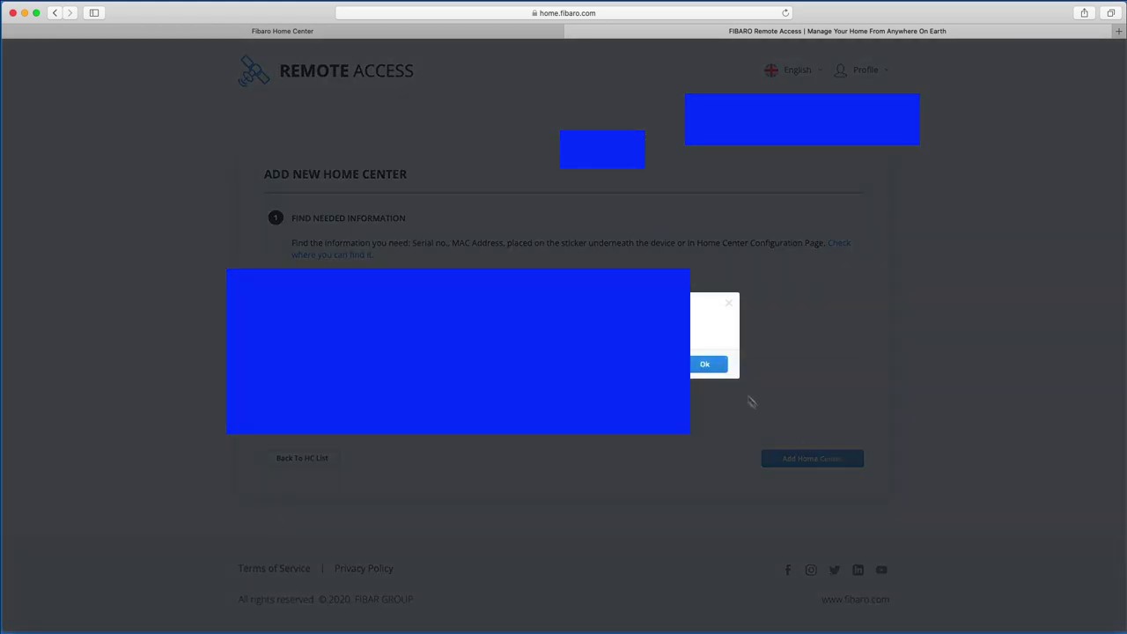
click(705, 365)
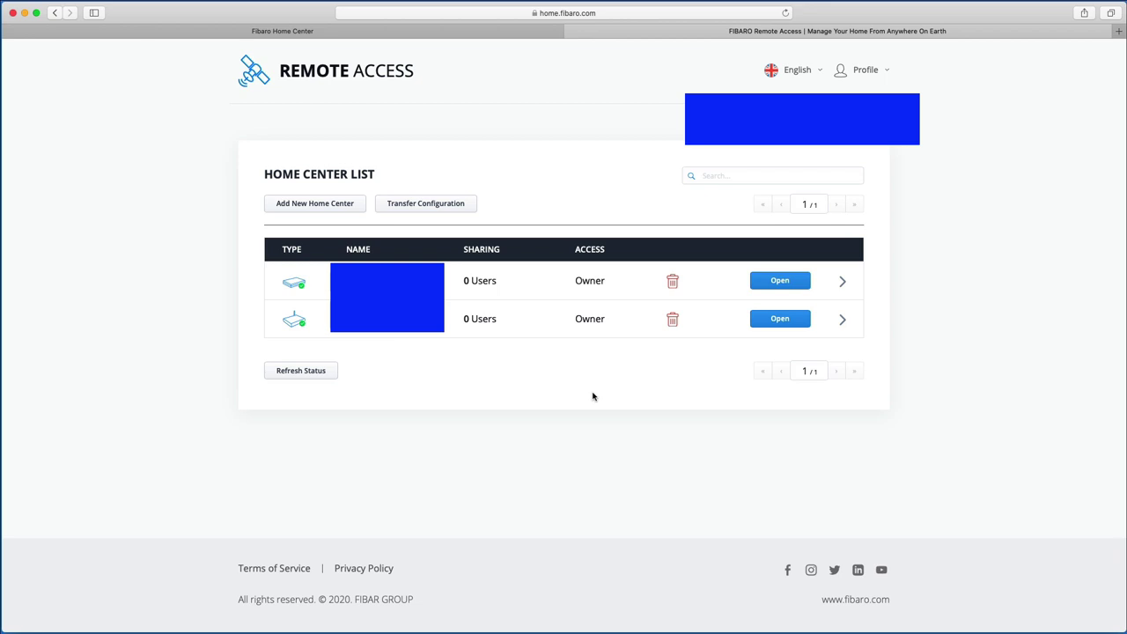
Step: Invite a user by e-mail to the new Home Center, then close the Remote Access tab
click(844, 283)
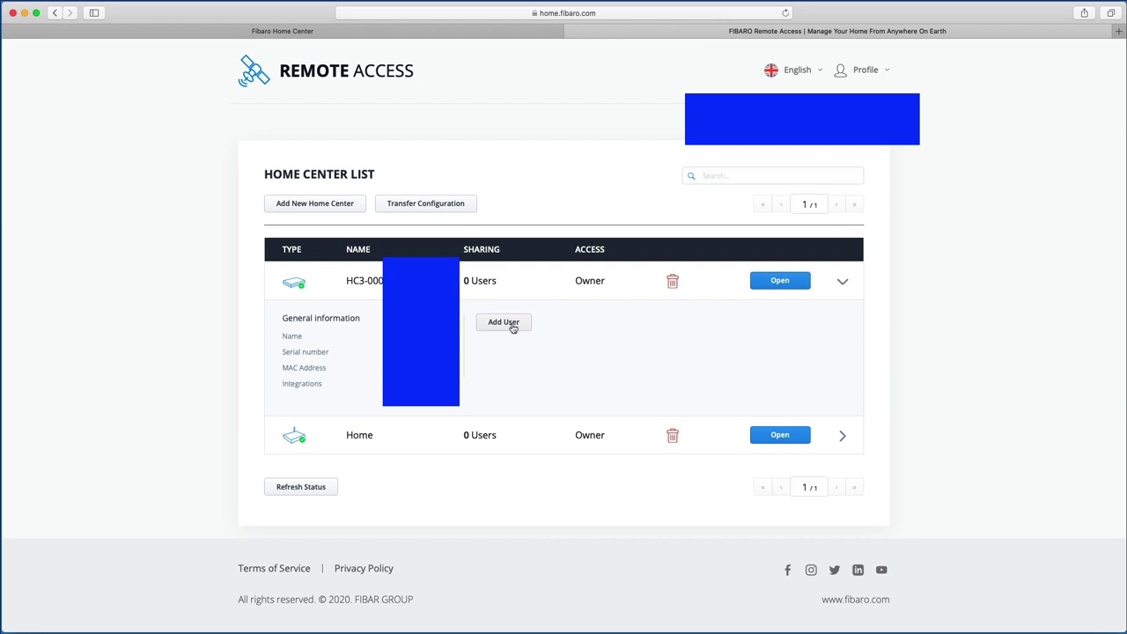
click(513, 328)
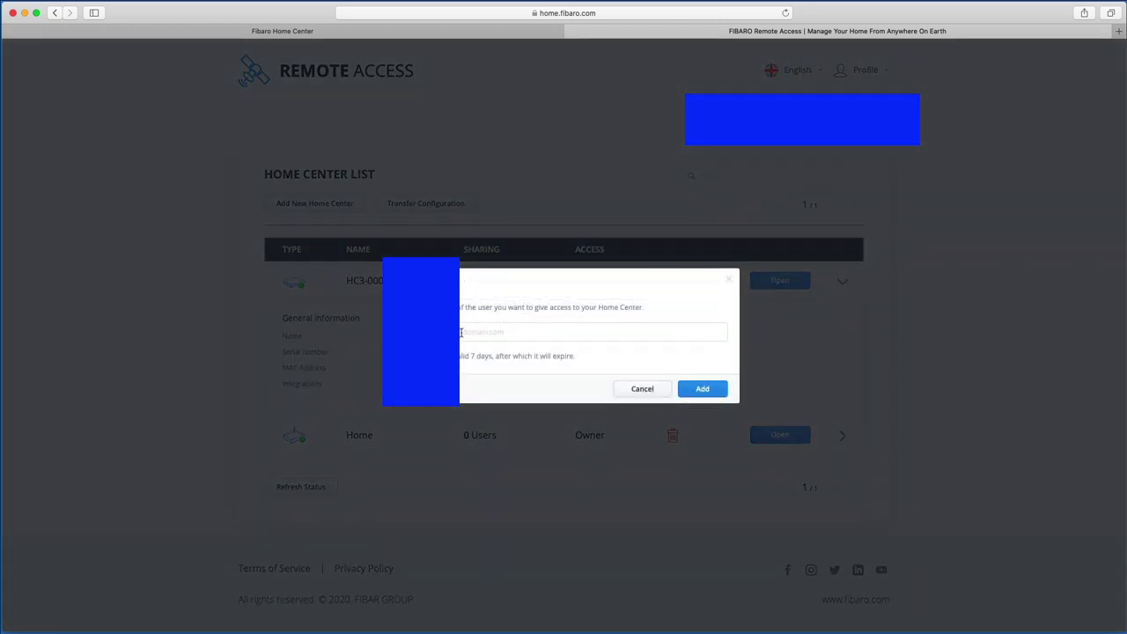
click(460, 332)
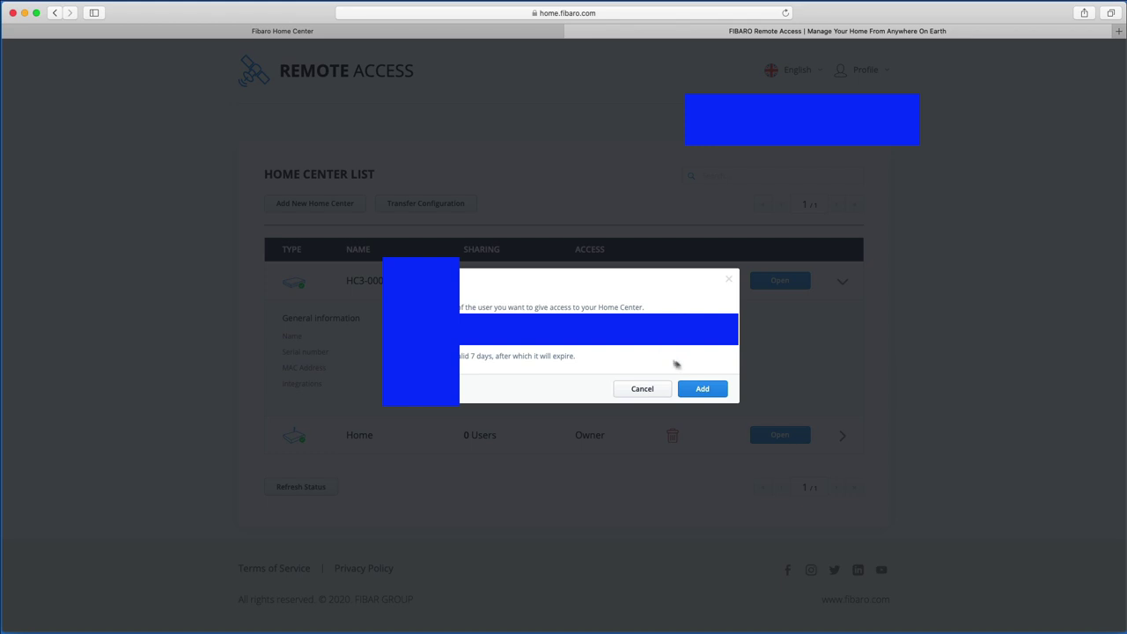
click(702, 388)
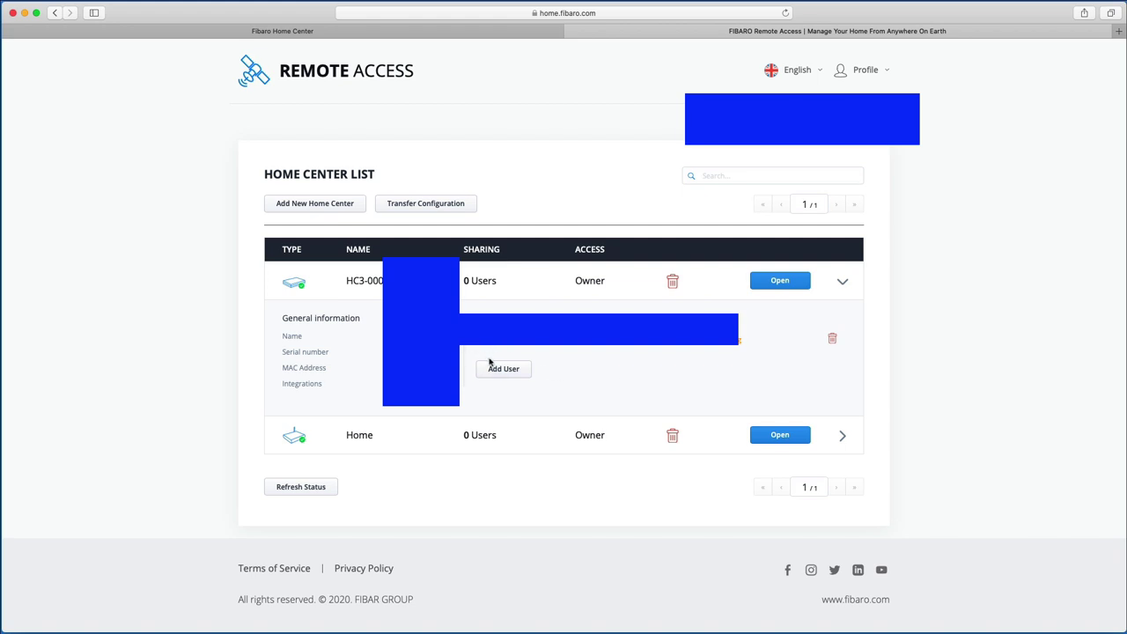
click(572, 32)
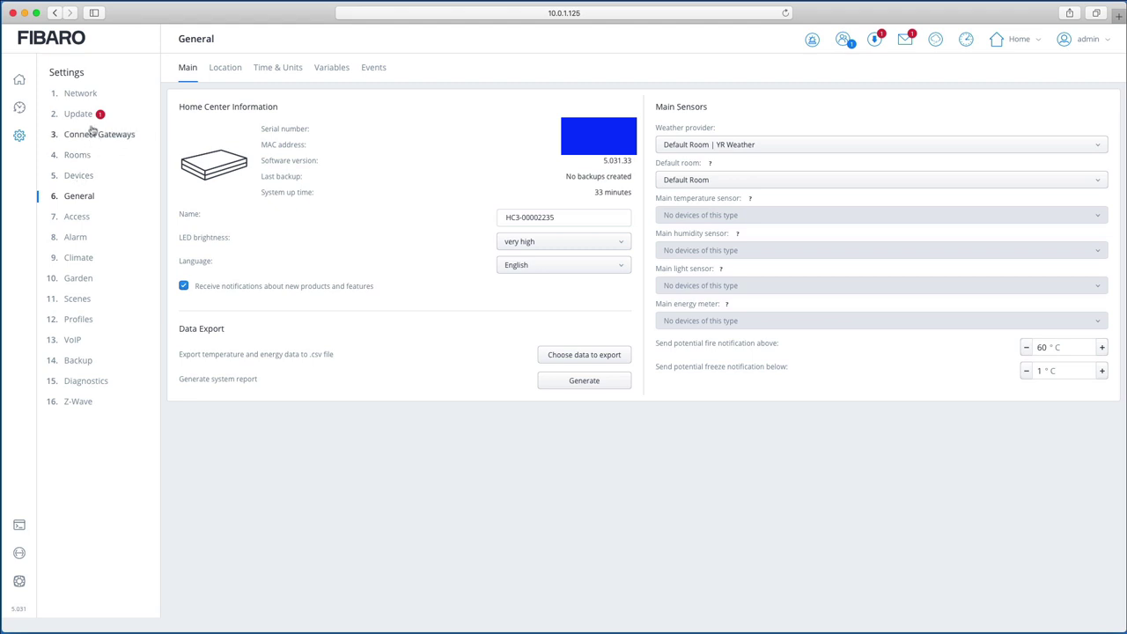
Step: Under Access > Installer Access, enter the installer's FIBARO ID e-mail
click(78, 222)
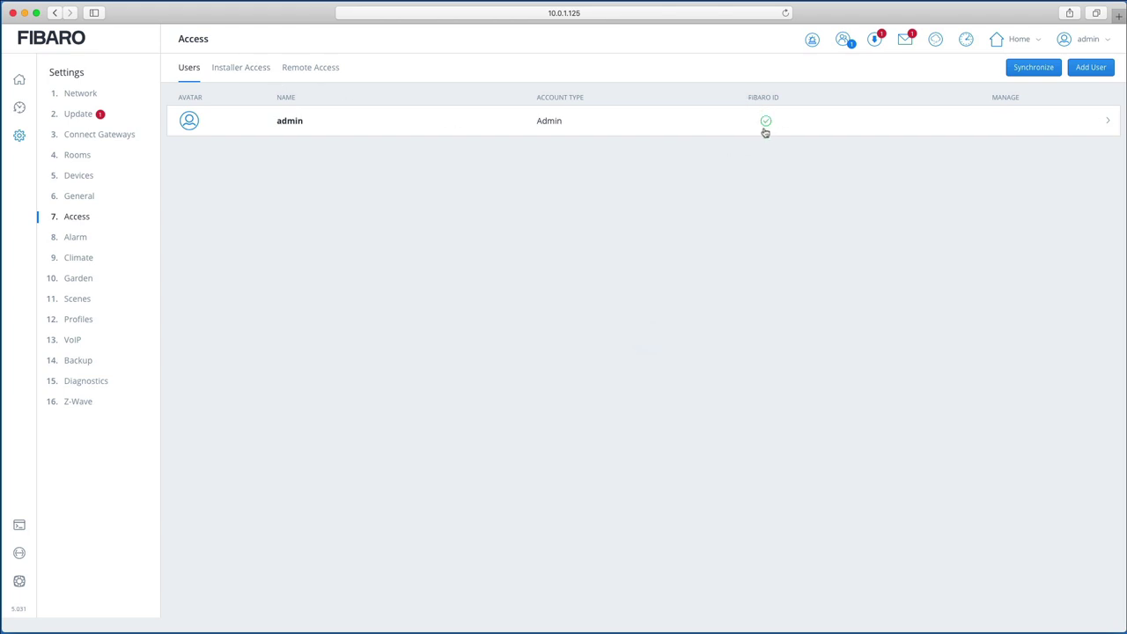
click(252, 68)
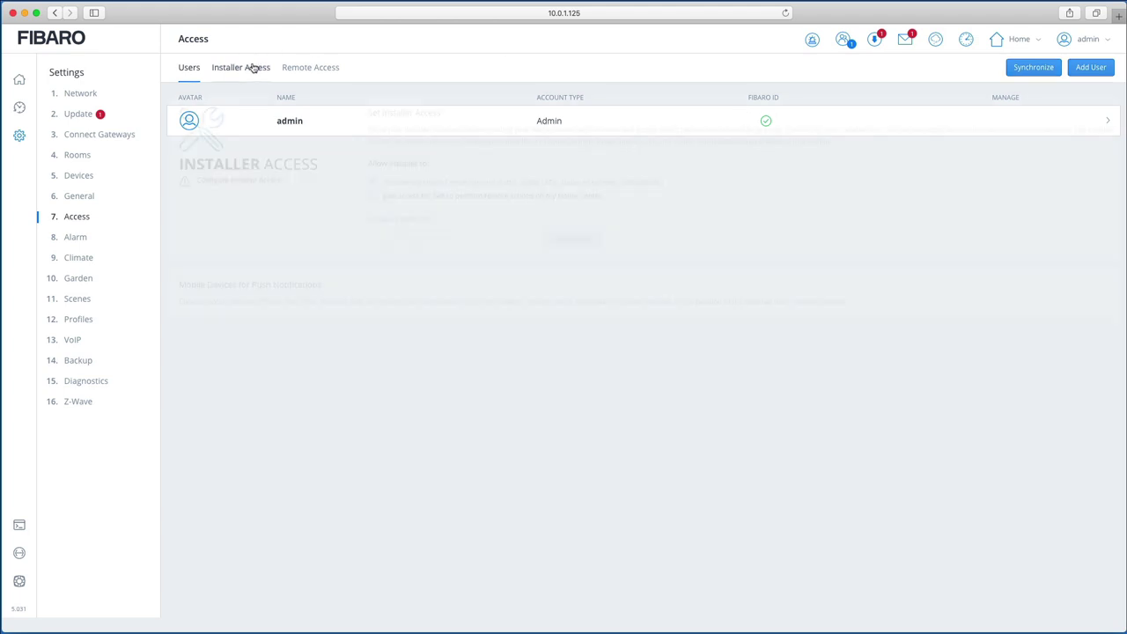
click(374, 196)
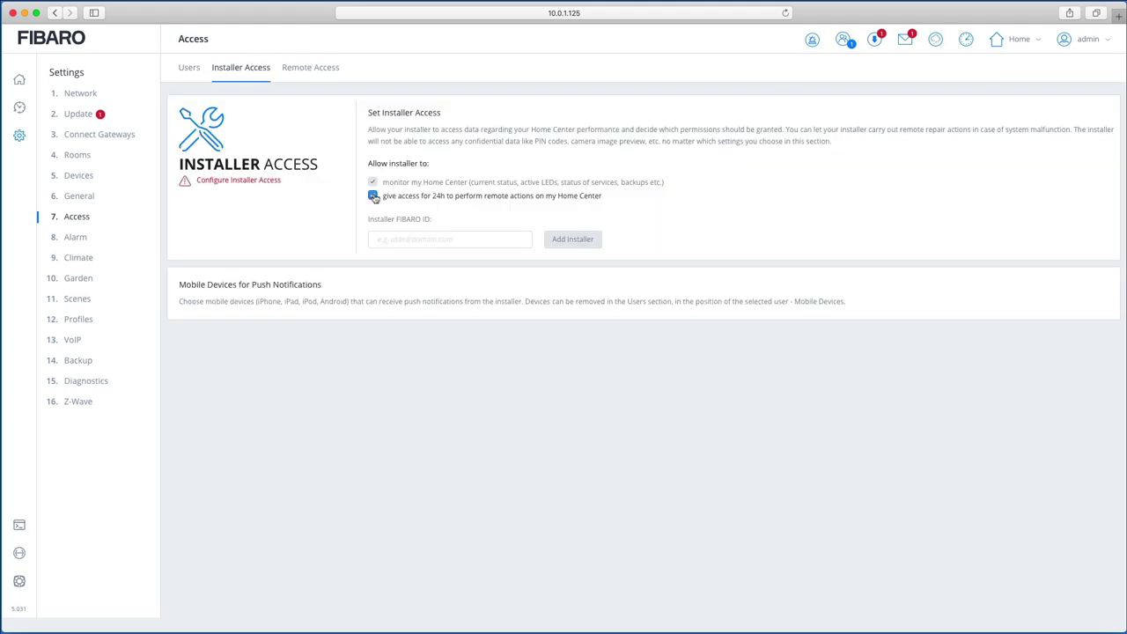
click(427, 238)
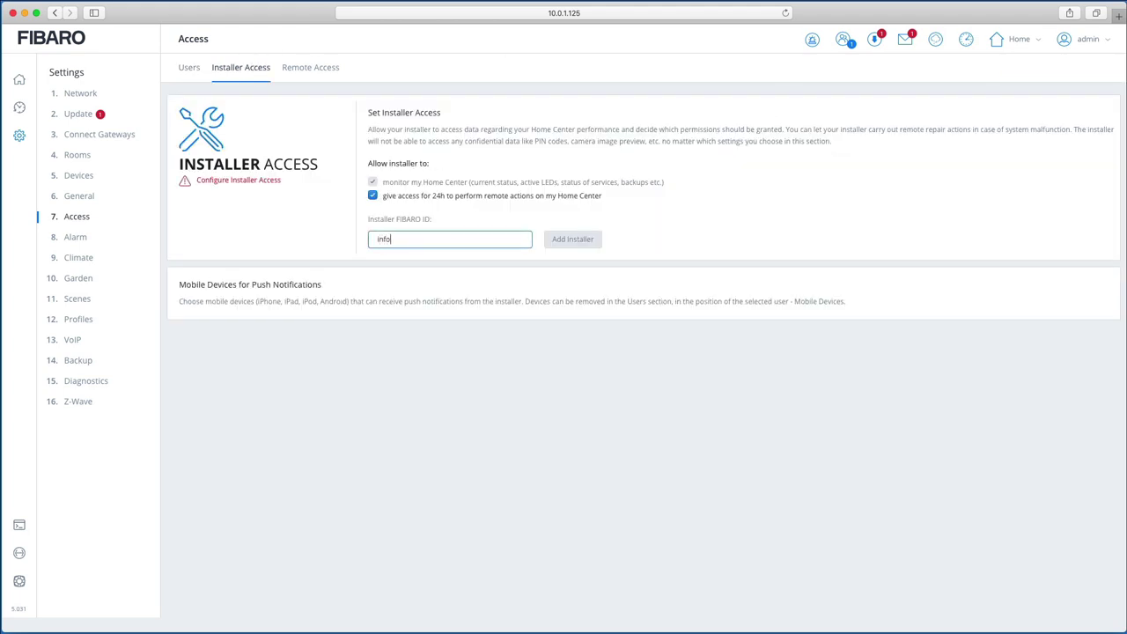
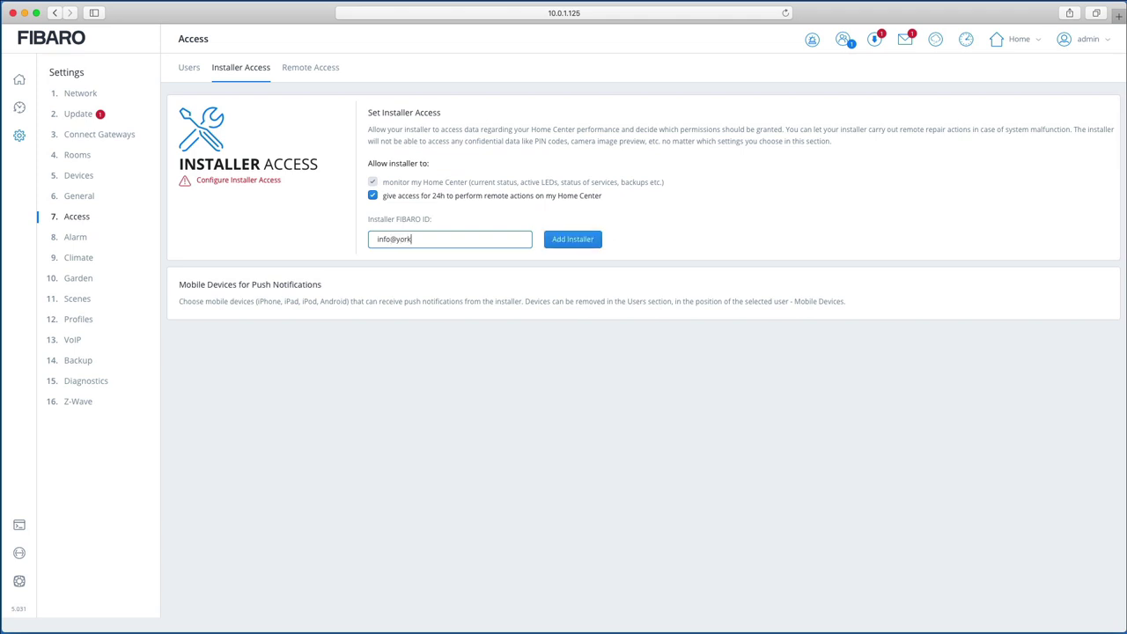
Step: Leave 24-hour remote actions unticked, add the installer, and return to the Dashboard
click(374, 196)
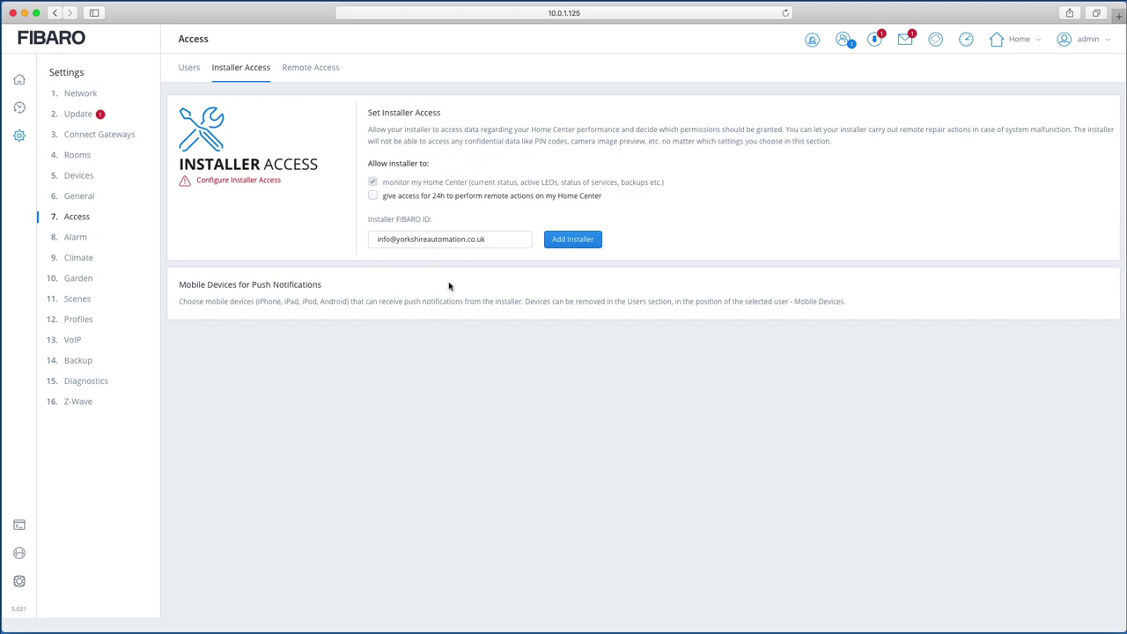
click(588, 241)
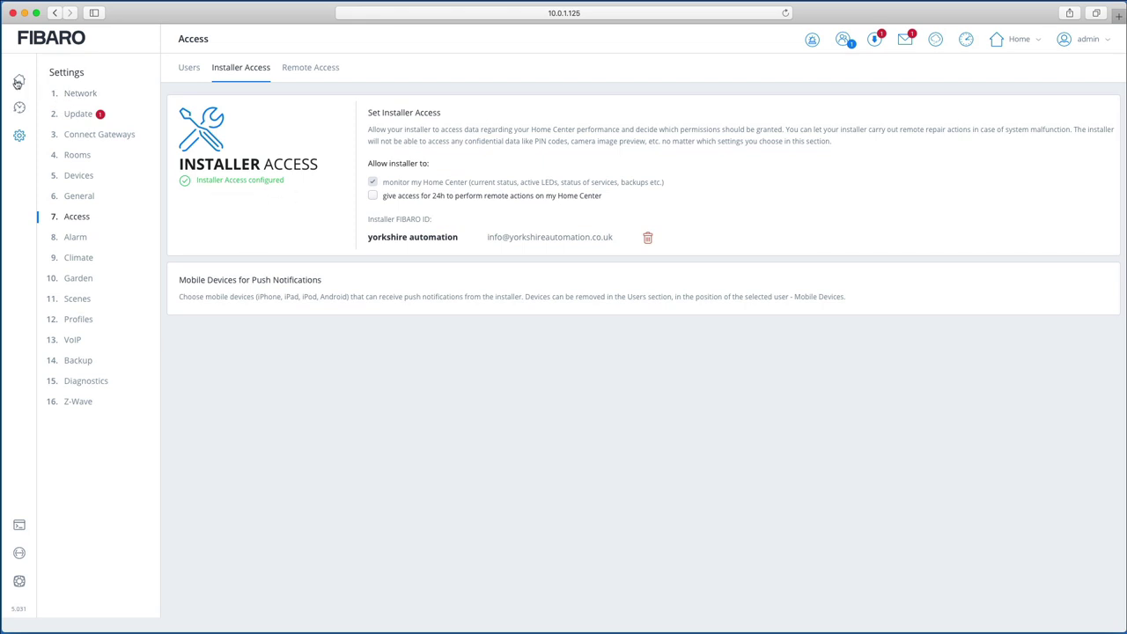
click(19, 80)
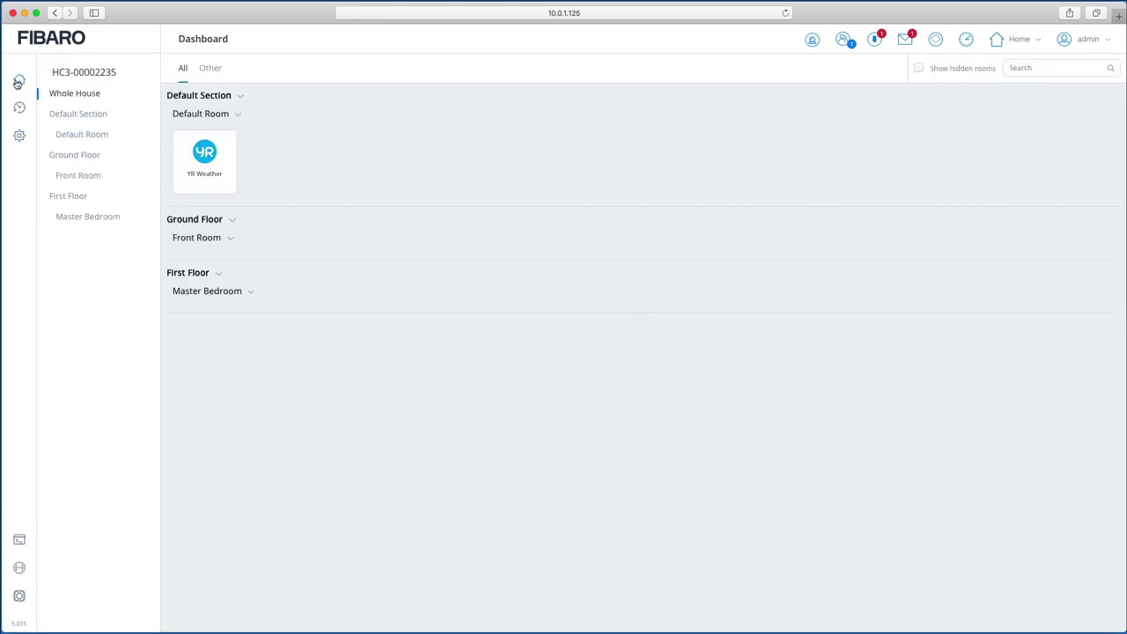
Step: Go to Settings > 5. Devices to show the YR Weather device list
click(19, 138)
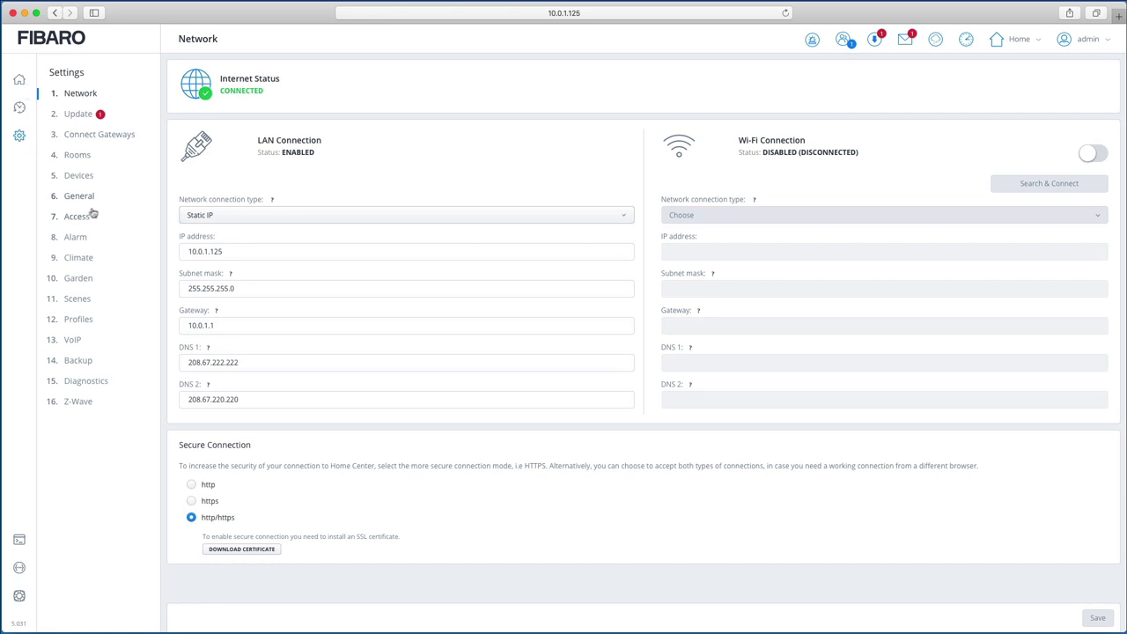
click(85, 178)
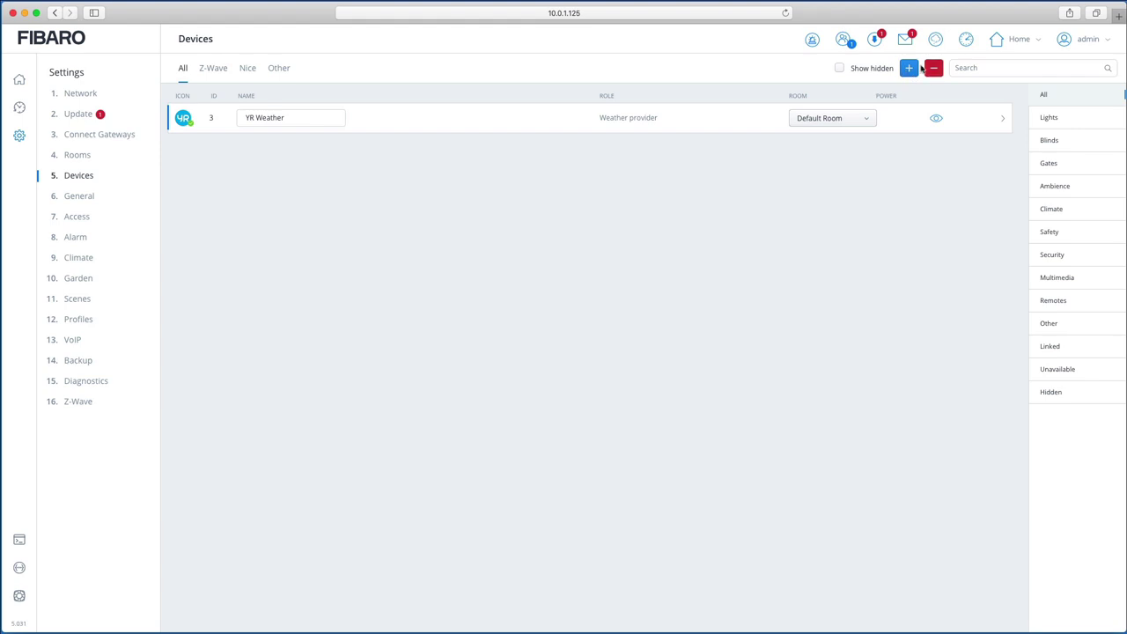
Step: Try adding a Z-Wave device with Network-Wide Inclusion enabled, then cancel it
click(910, 70)
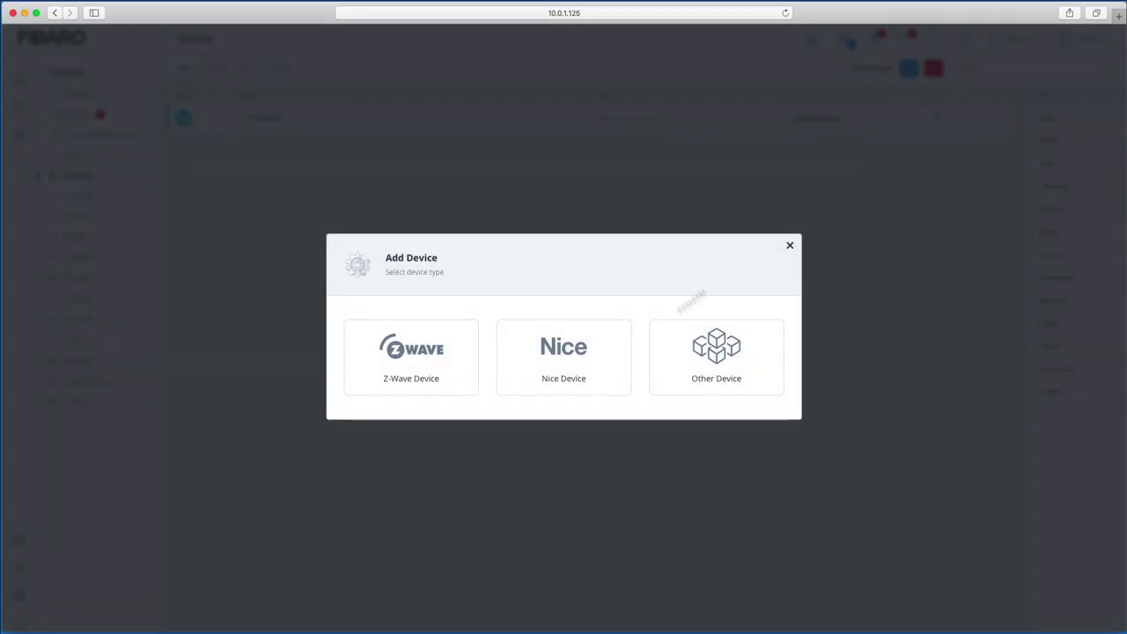
click(401, 350)
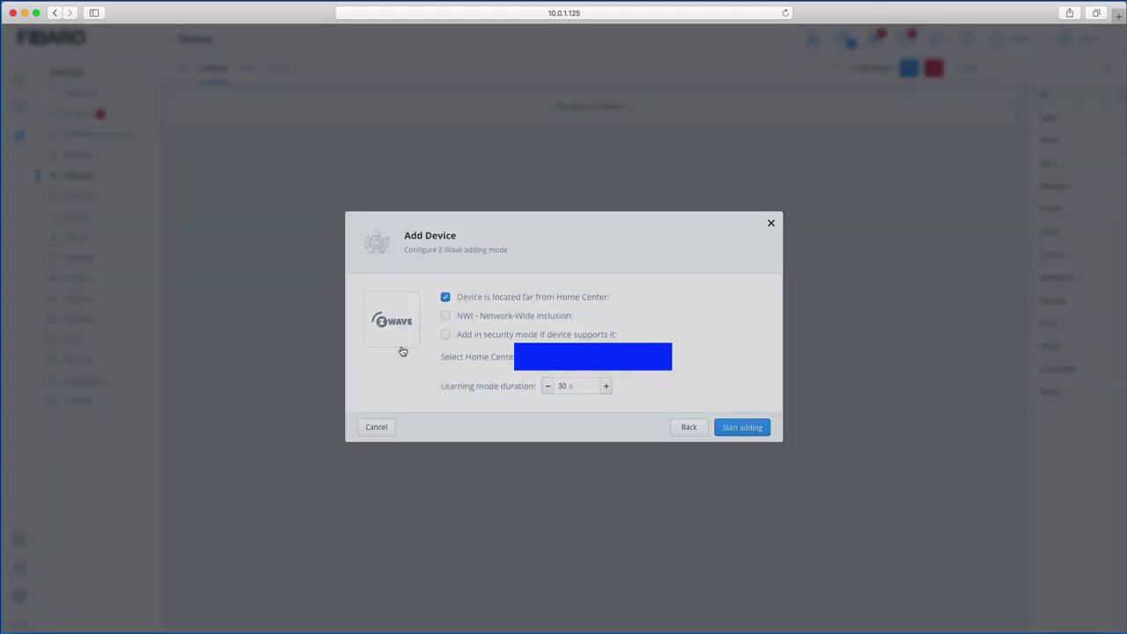
click(446, 320)
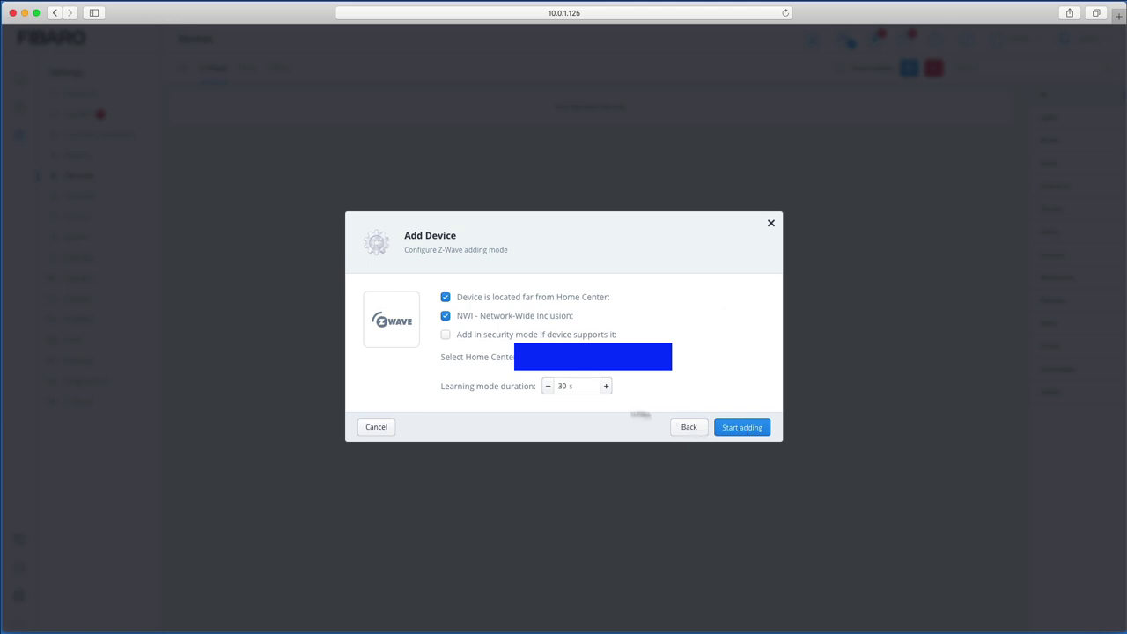
click(390, 428)
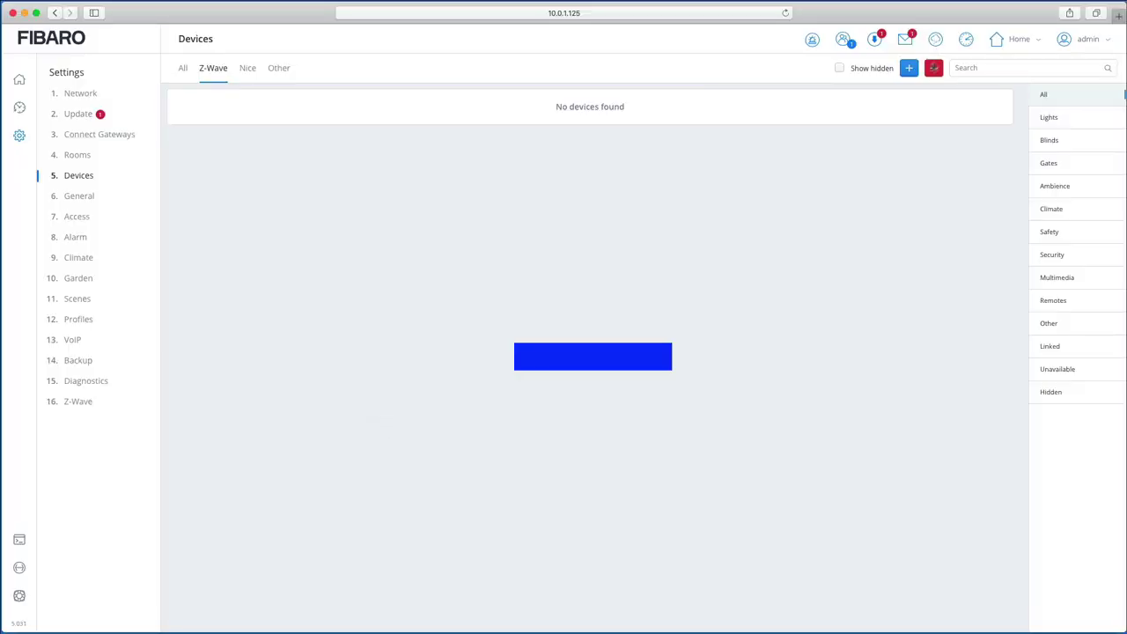
Step: Reopen and dismiss the Add Device dialog, then list devices under the All tab
click(911, 73)
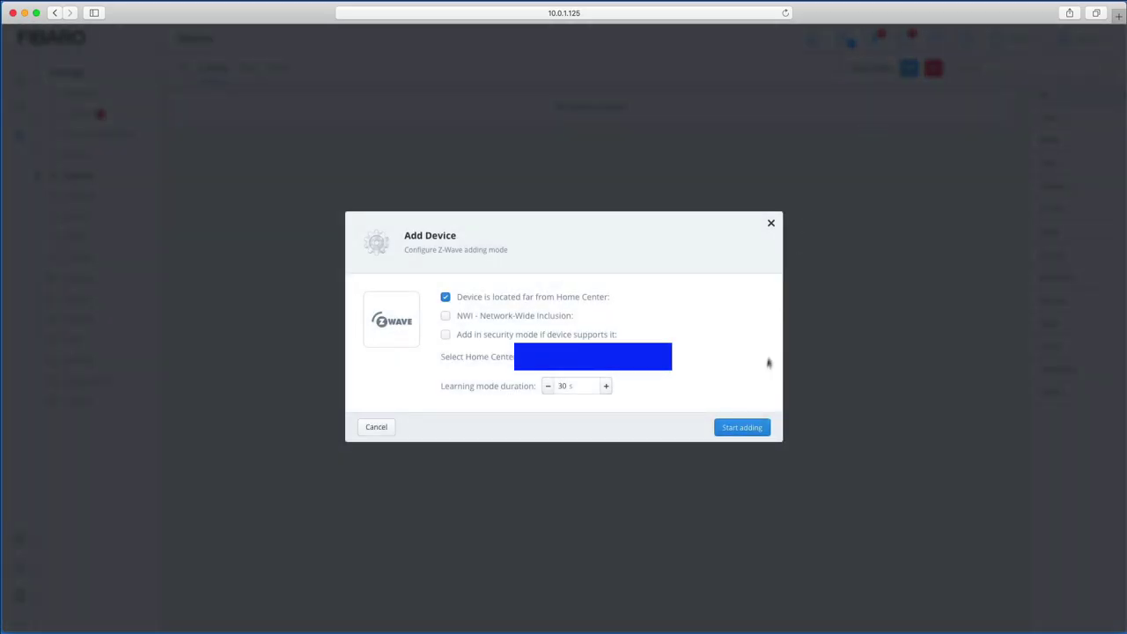
click(772, 225)
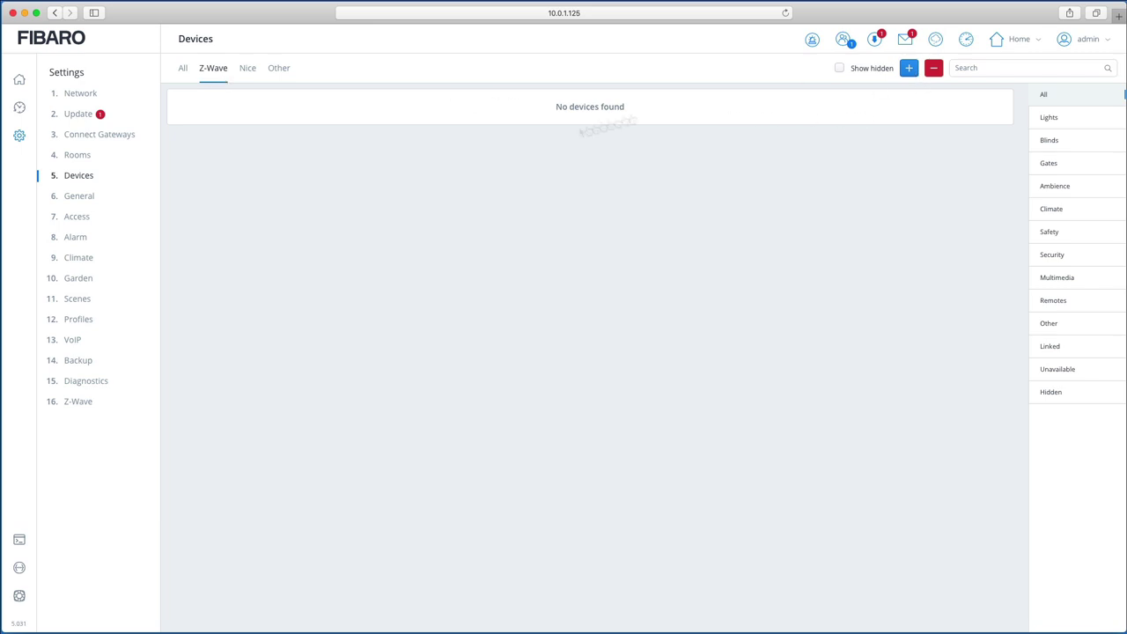
click(185, 77)
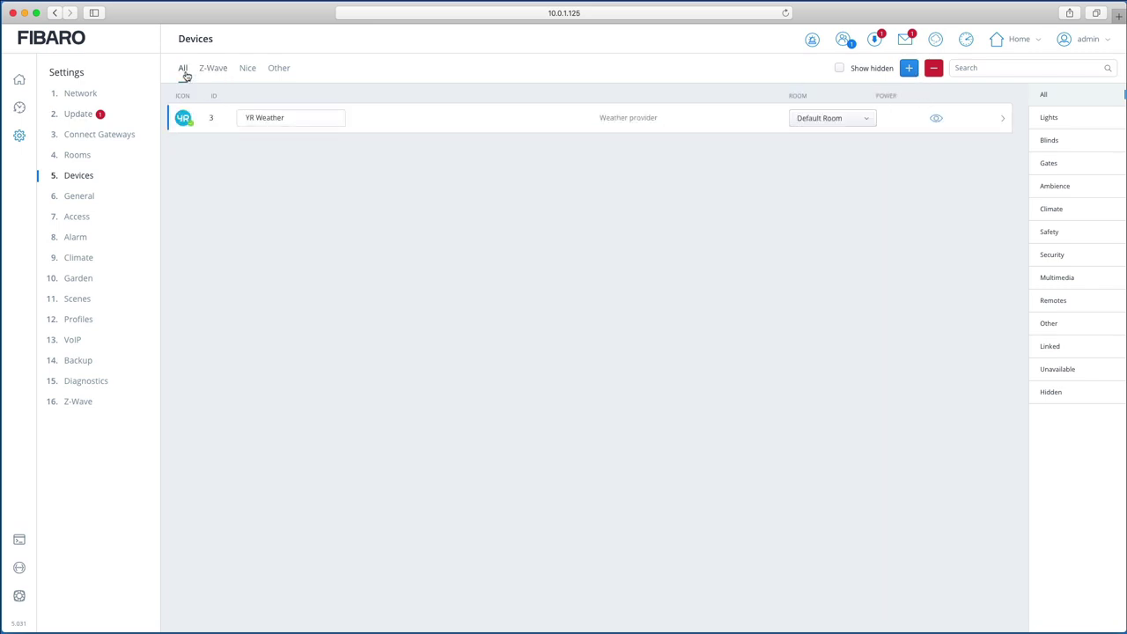
click(909, 68)
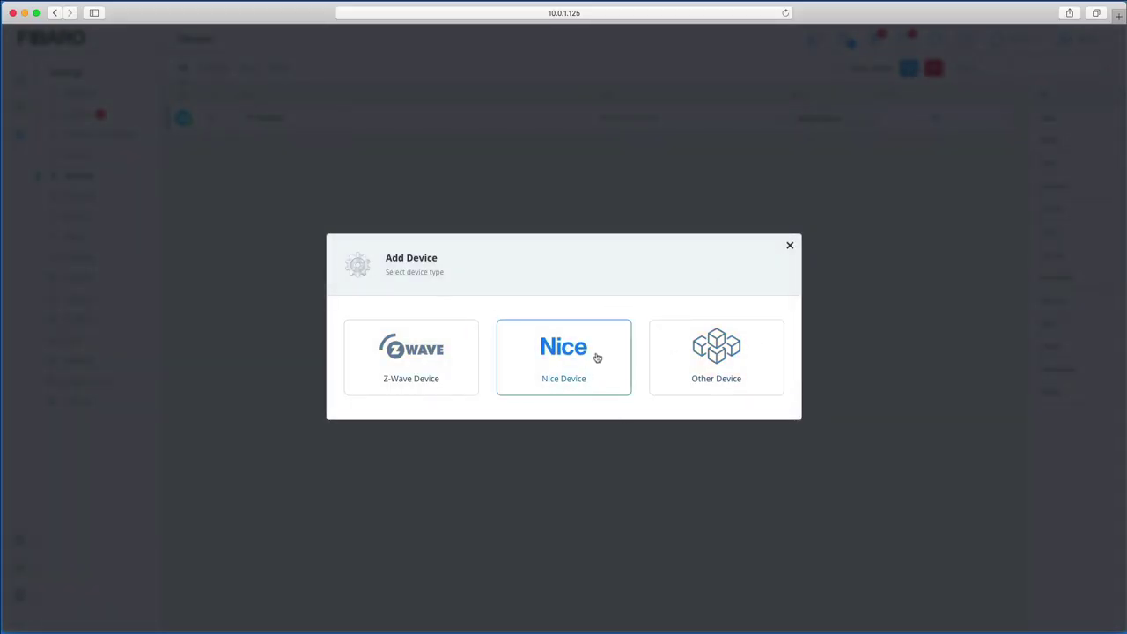
click(791, 246)
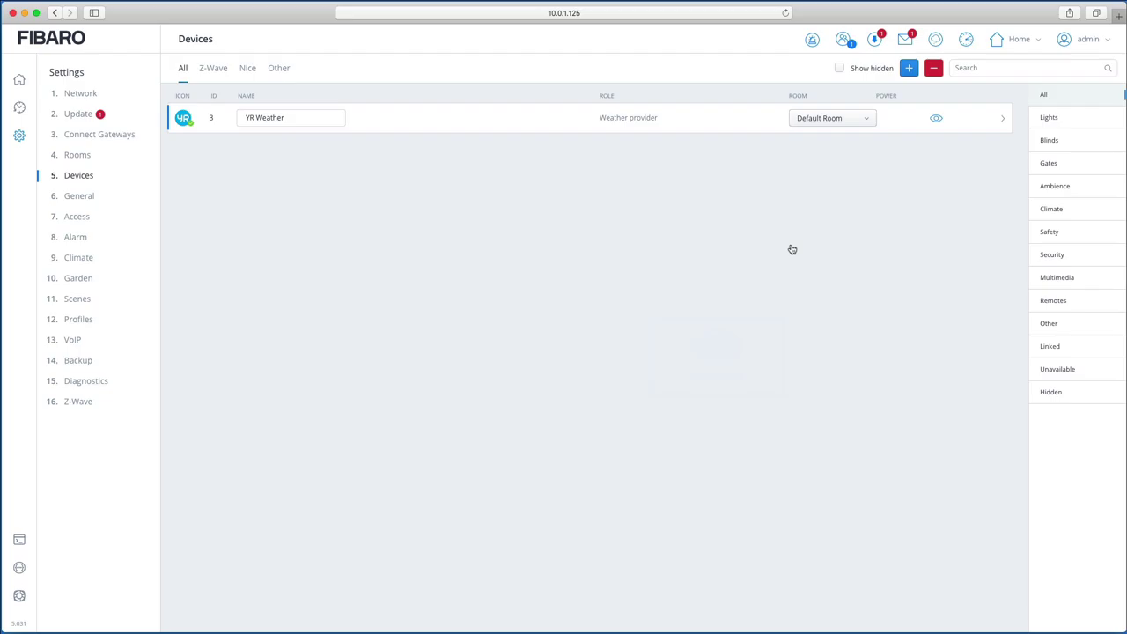
click(212, 77)
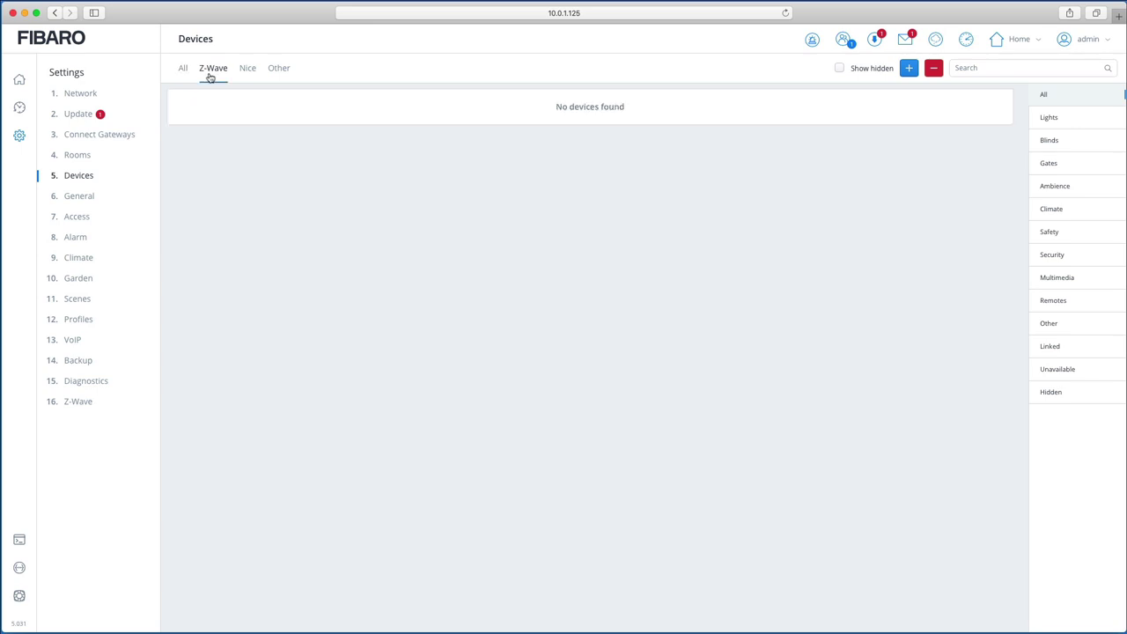
click(249, 77)
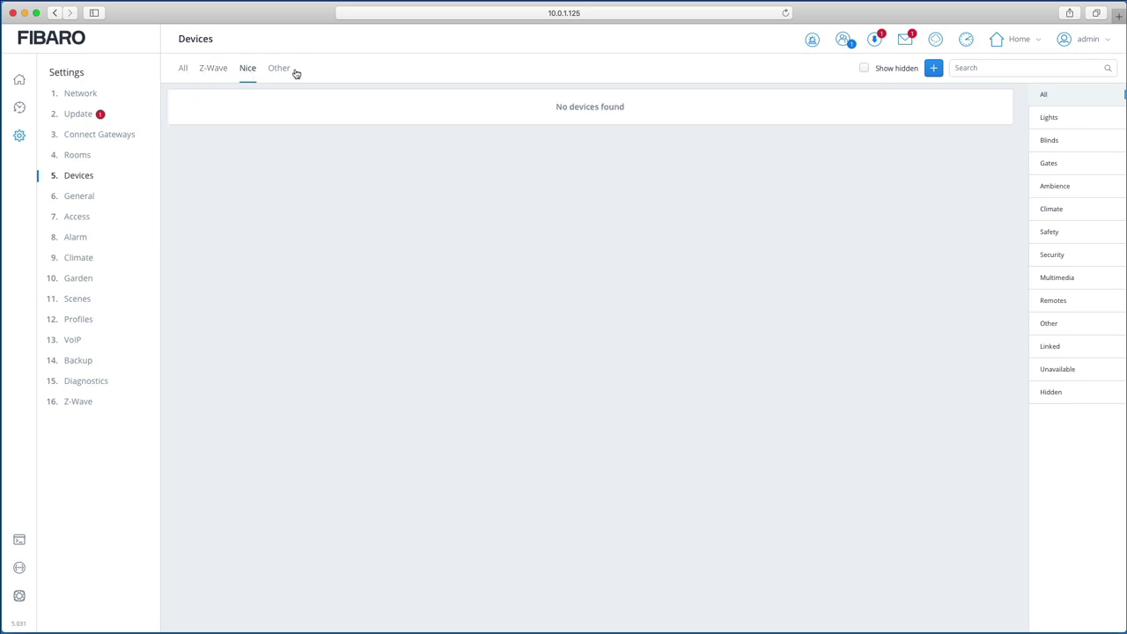
click(288, 73)
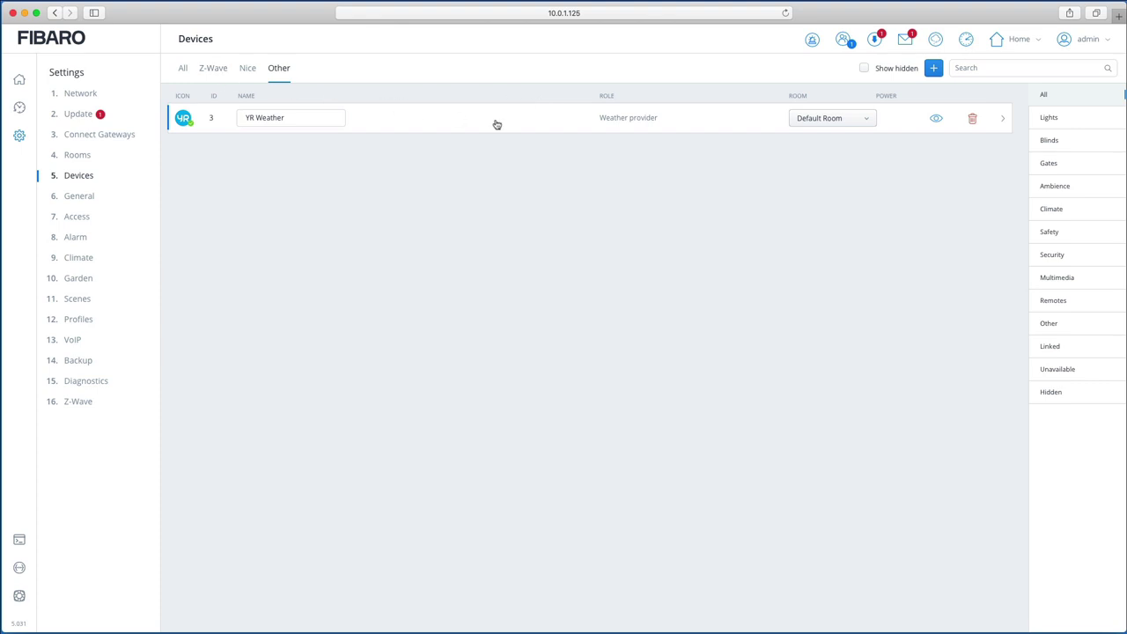
click(934, 71)
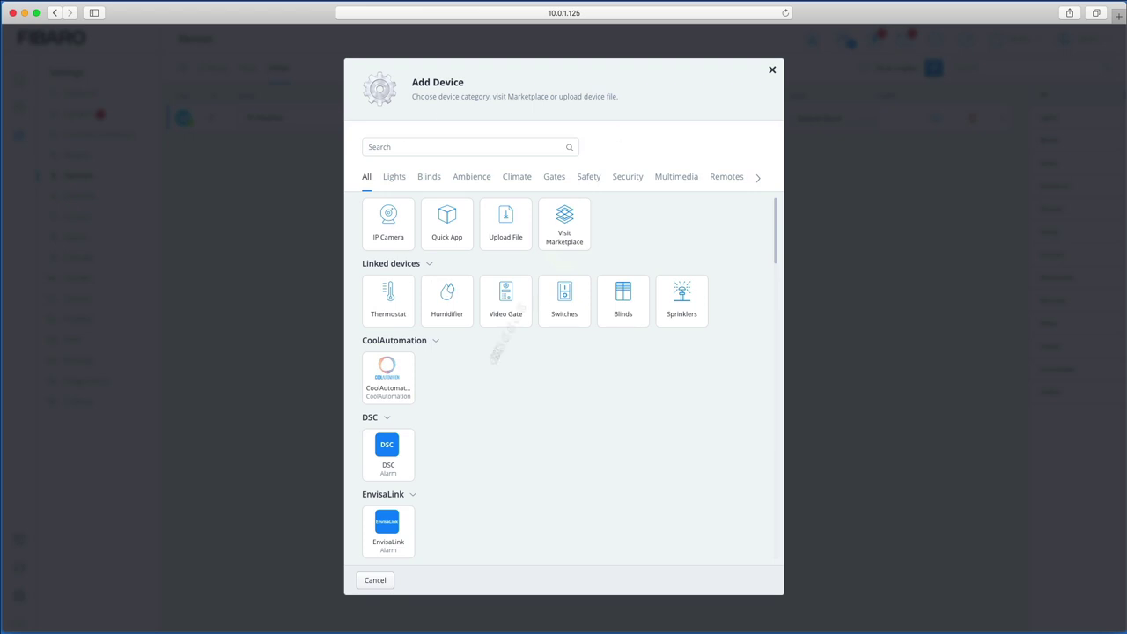
click(773, 70)
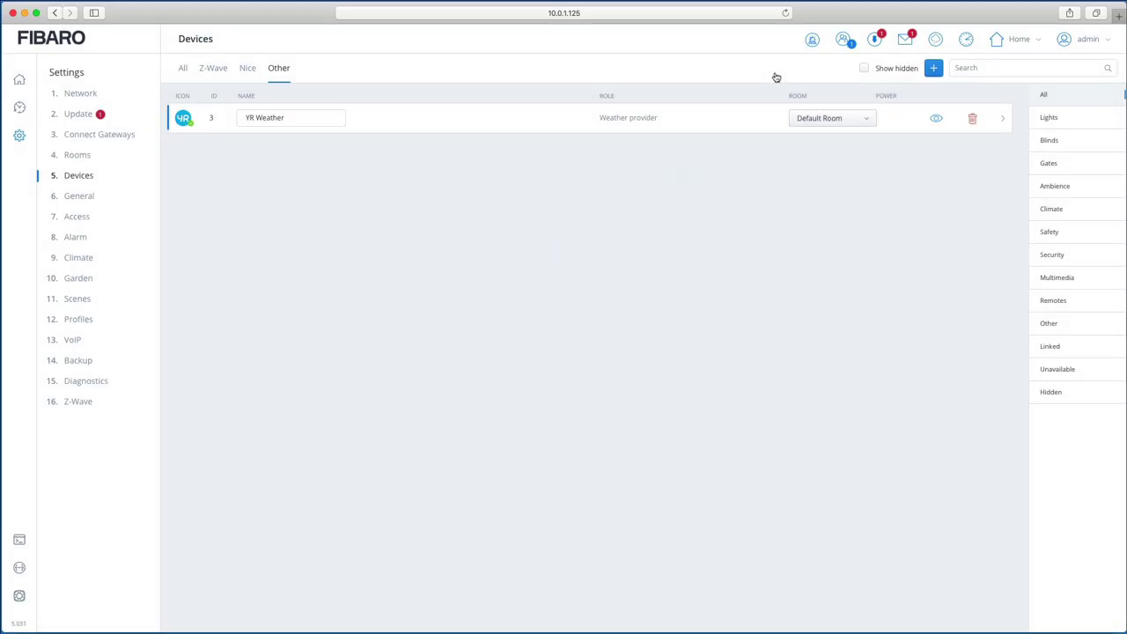
click(186, 72)
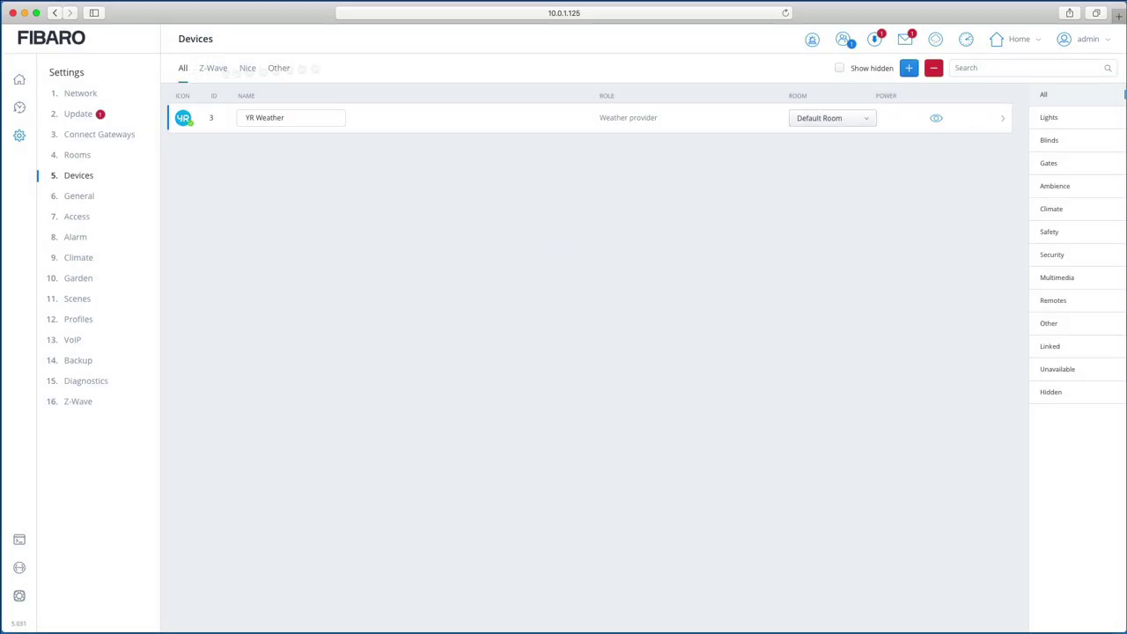
Step: Open the Add Device catalog and browse the Lights, Blinds, Ambience, Climate, Gates and Safety categories
click(907, 69)
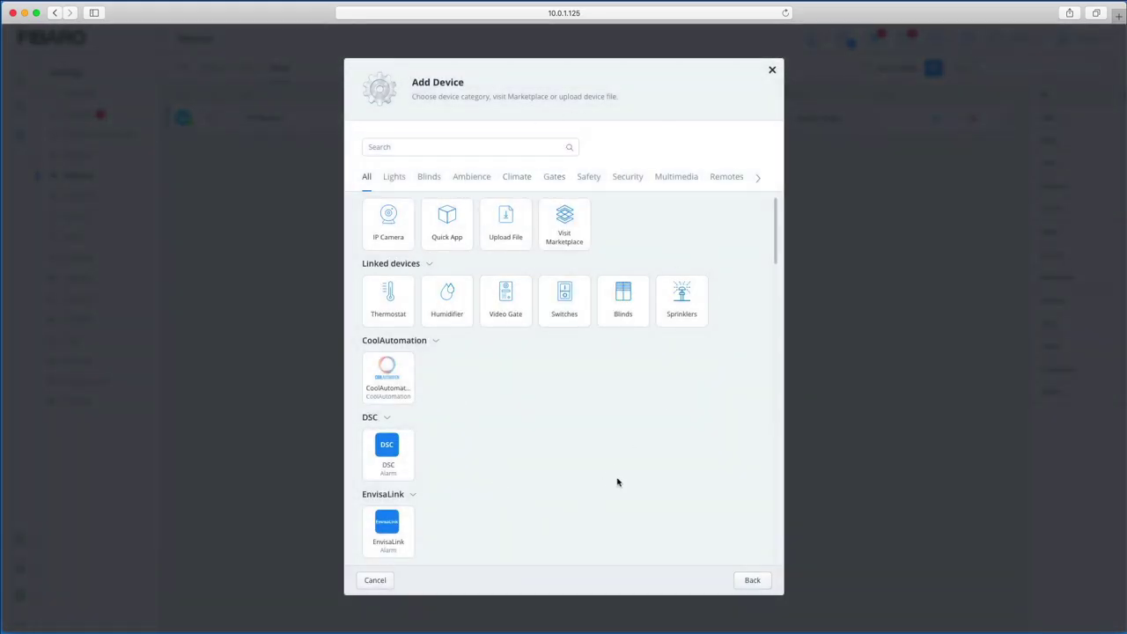
click(395, 181)
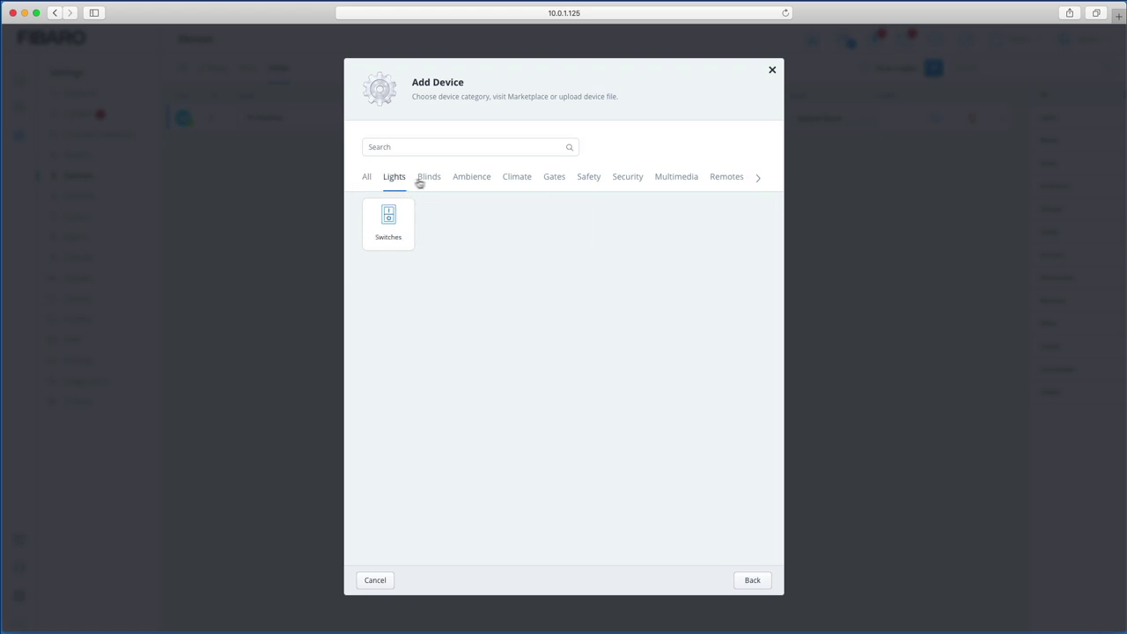
click(430, 181)
click(480, 182)
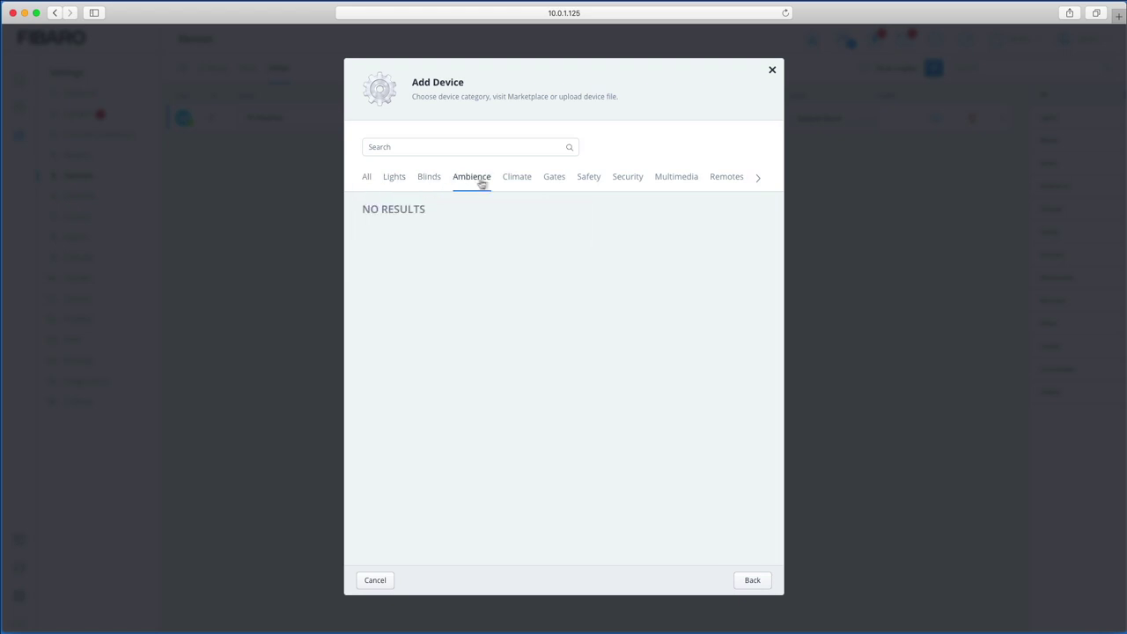
click(516, 182)
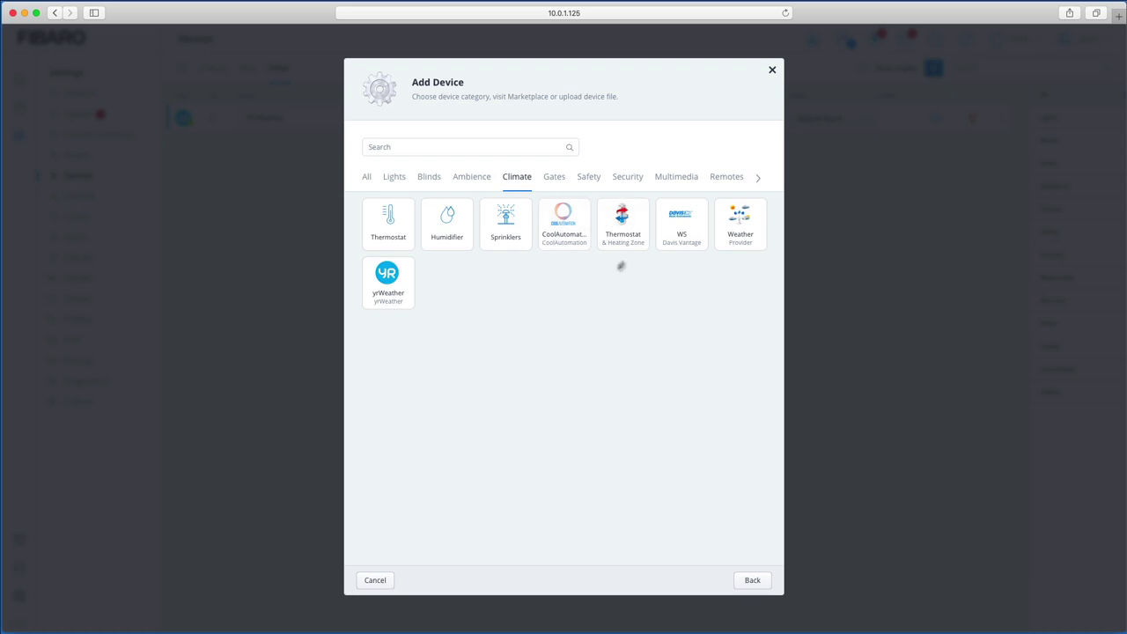
click(557, 178)
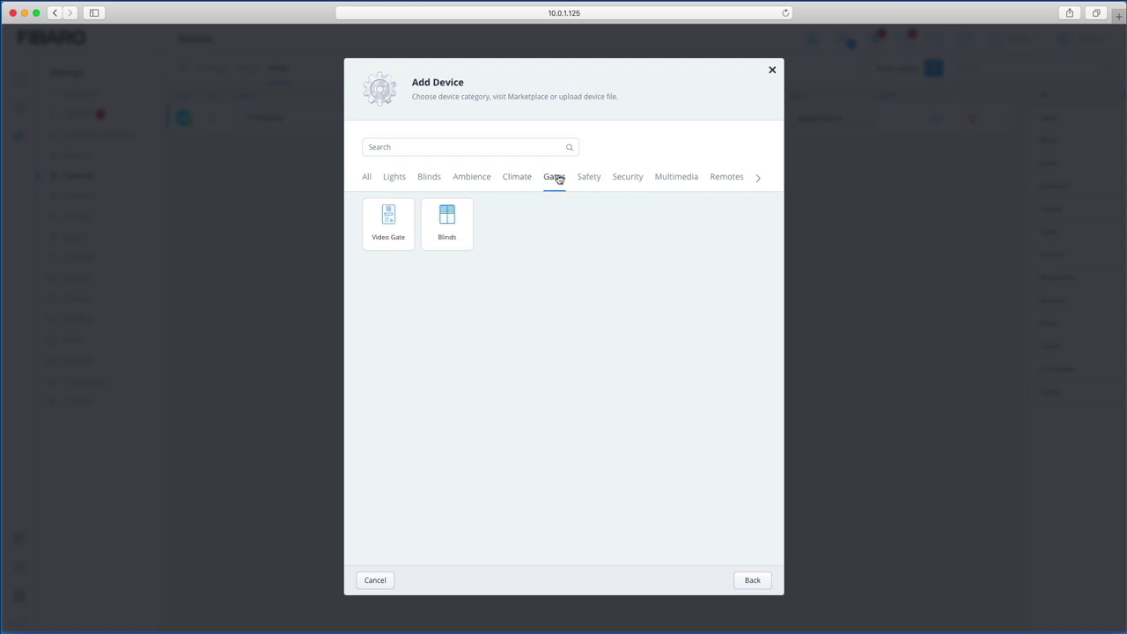
click(592, 179)
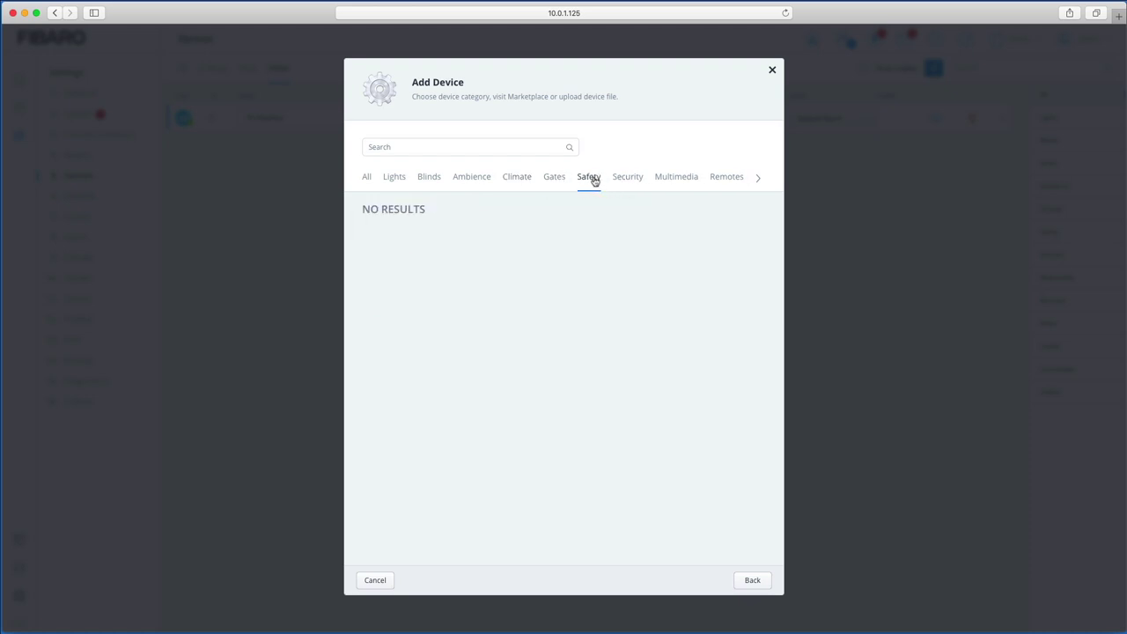
Step: Browse the Security, Multimedia and Remotes categories, then show All device types
click(631, 181)
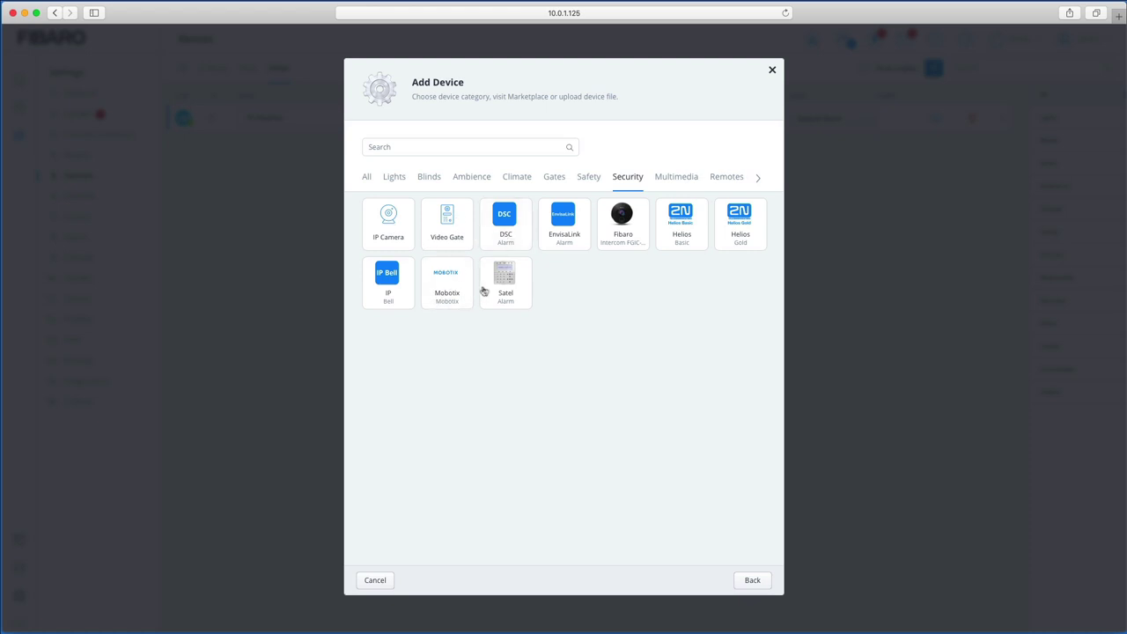
click(679, 180)
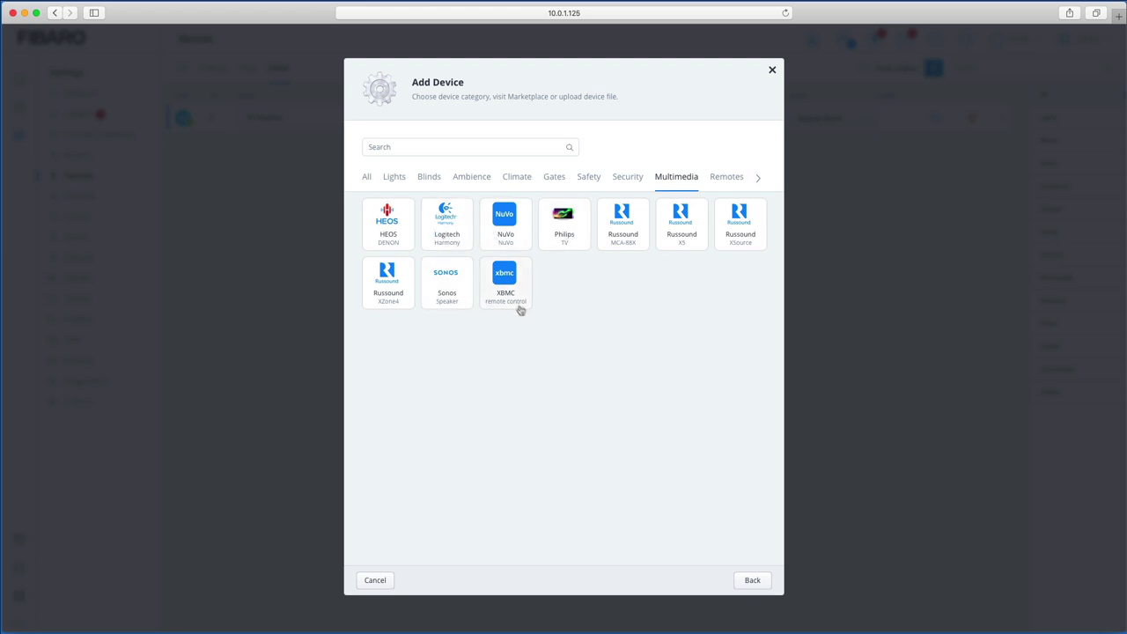
click(726, 183)
click(757, 181)
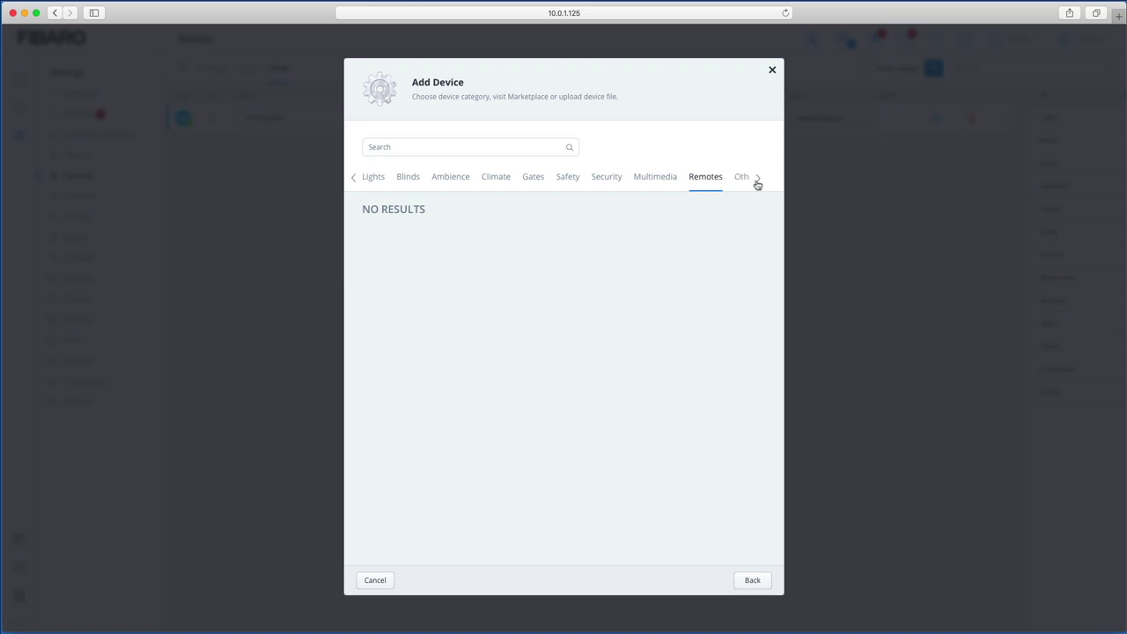
click(355, 179)
click(368, 181)
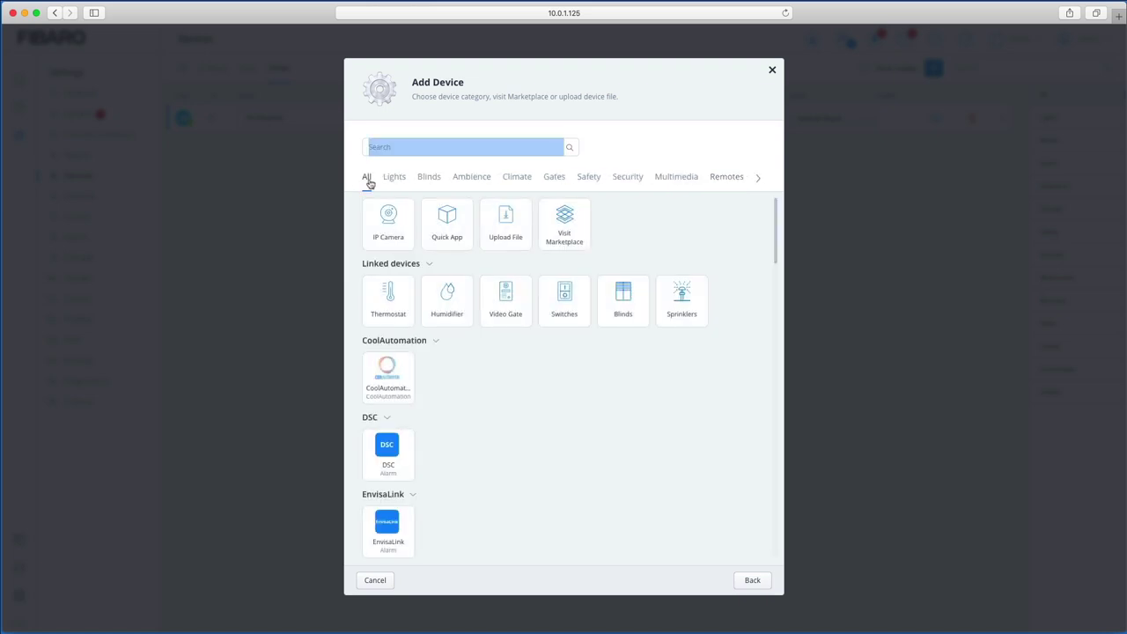
Step: Scroll through the IP Camera, Quick App and linked-device entries, then close the catalog
scroll(504, 431, down, 10)
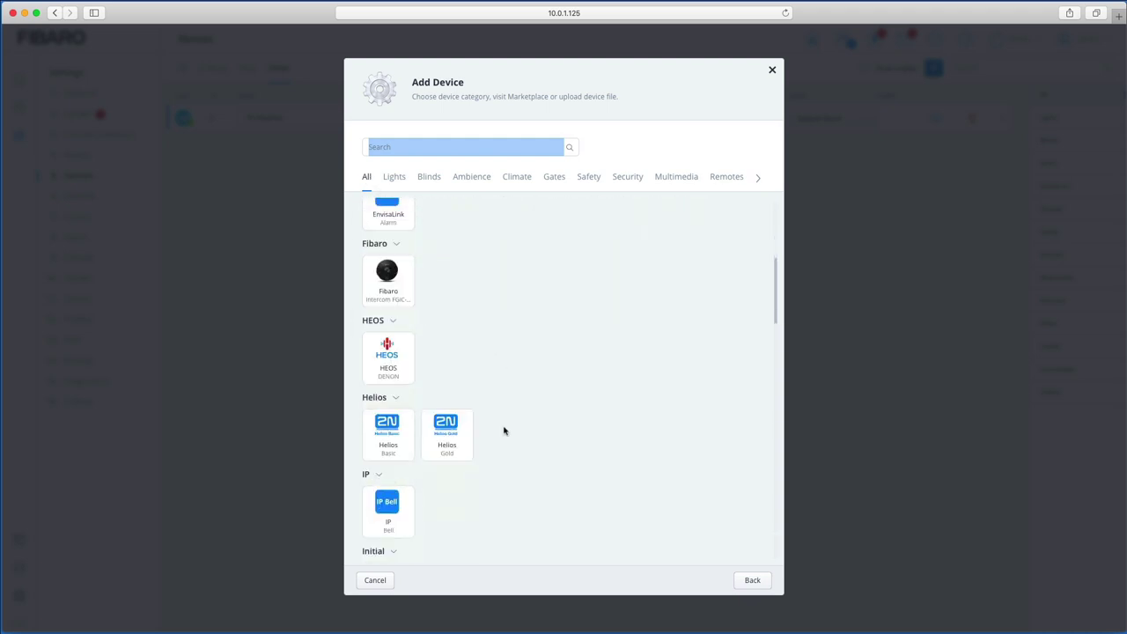
scroll(504, 431, down, 5)
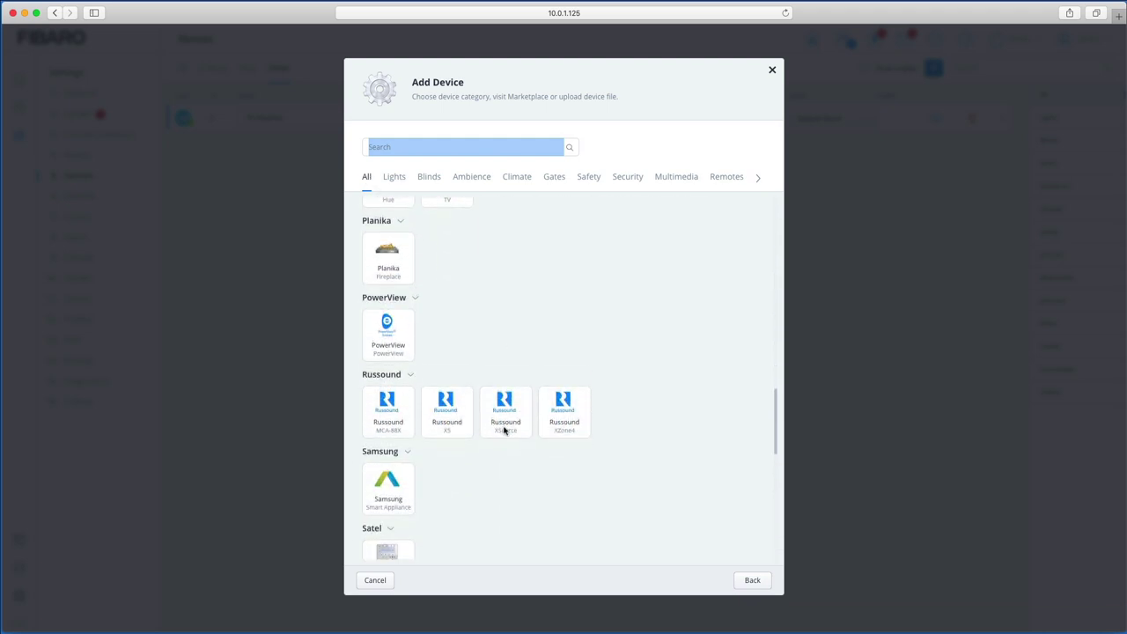
scroll(505, 430, up, 2)
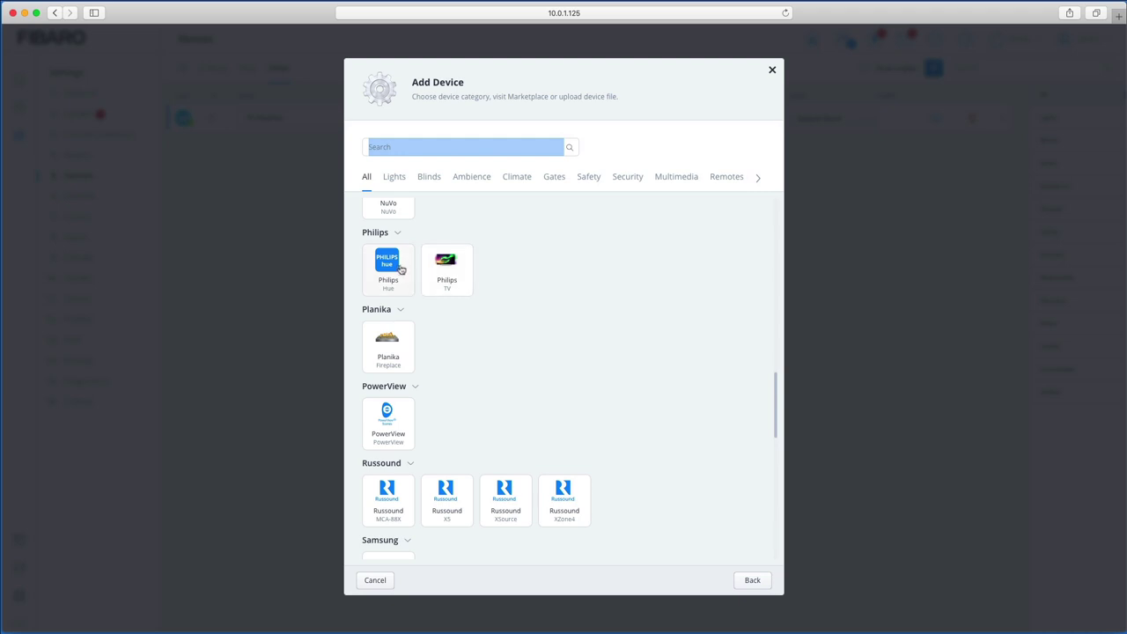
scroll(484, 415, down, 5)
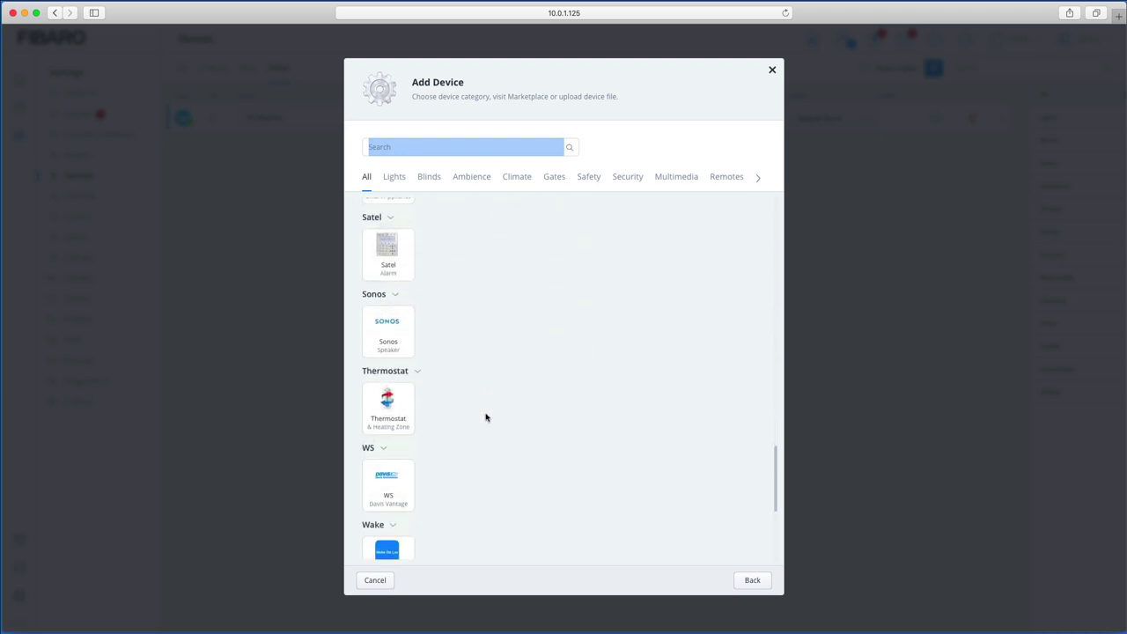
scroll(485, 416, down, 3)
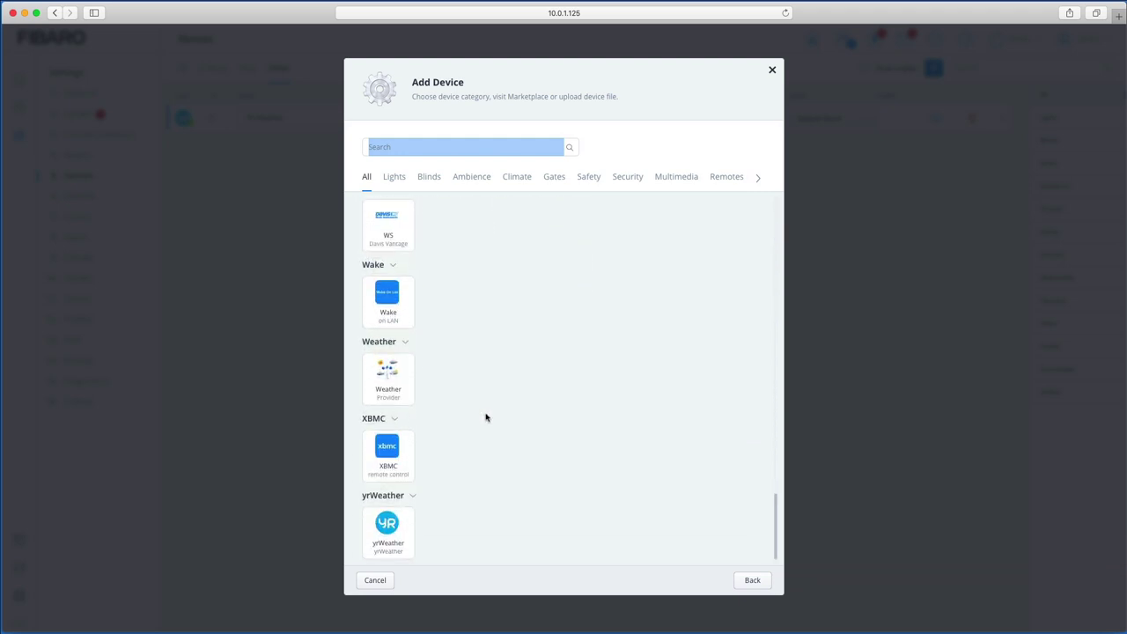
scroll(486, 416, up, 10)
scroll(485, 416, down, 10)
scroll(511, 456, up, 6)
scroll(510, 456, up, 5)
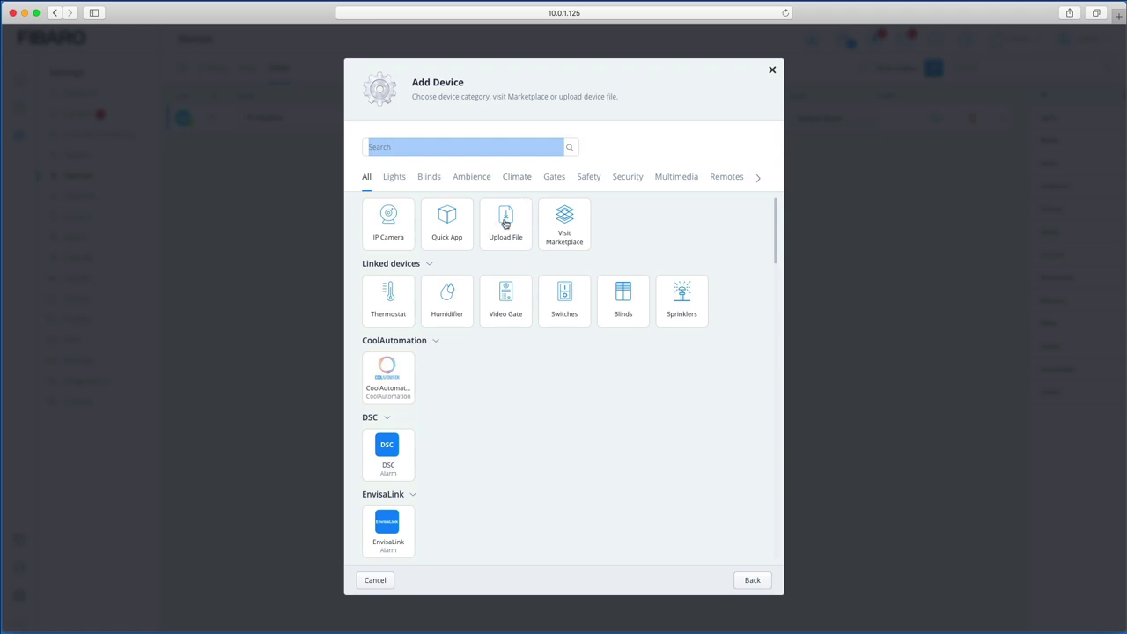
click(773, 75)
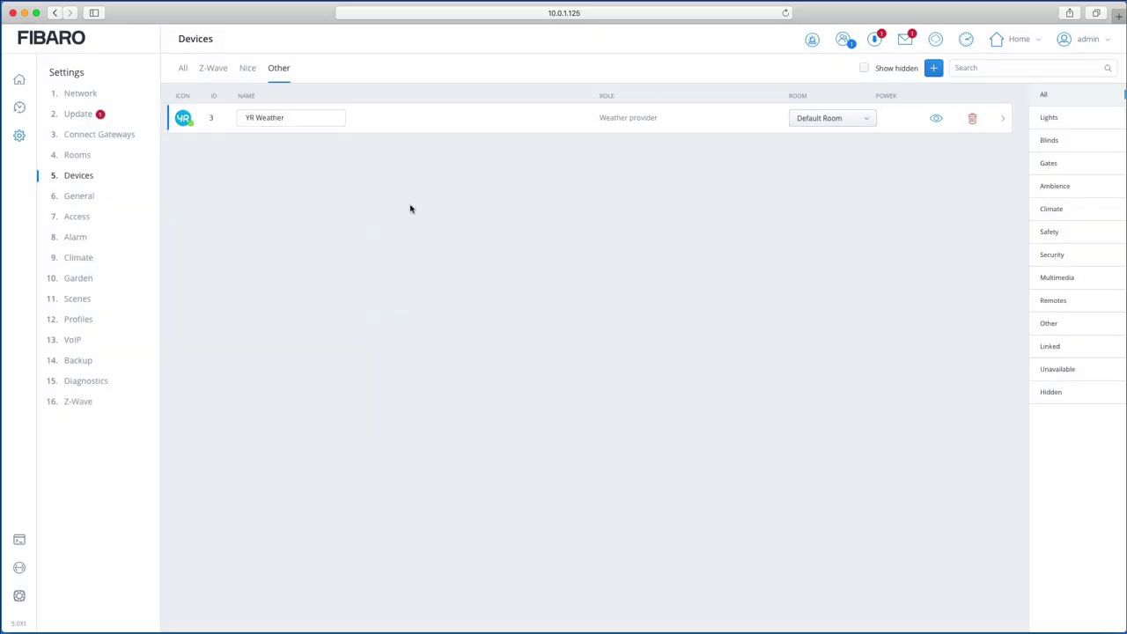